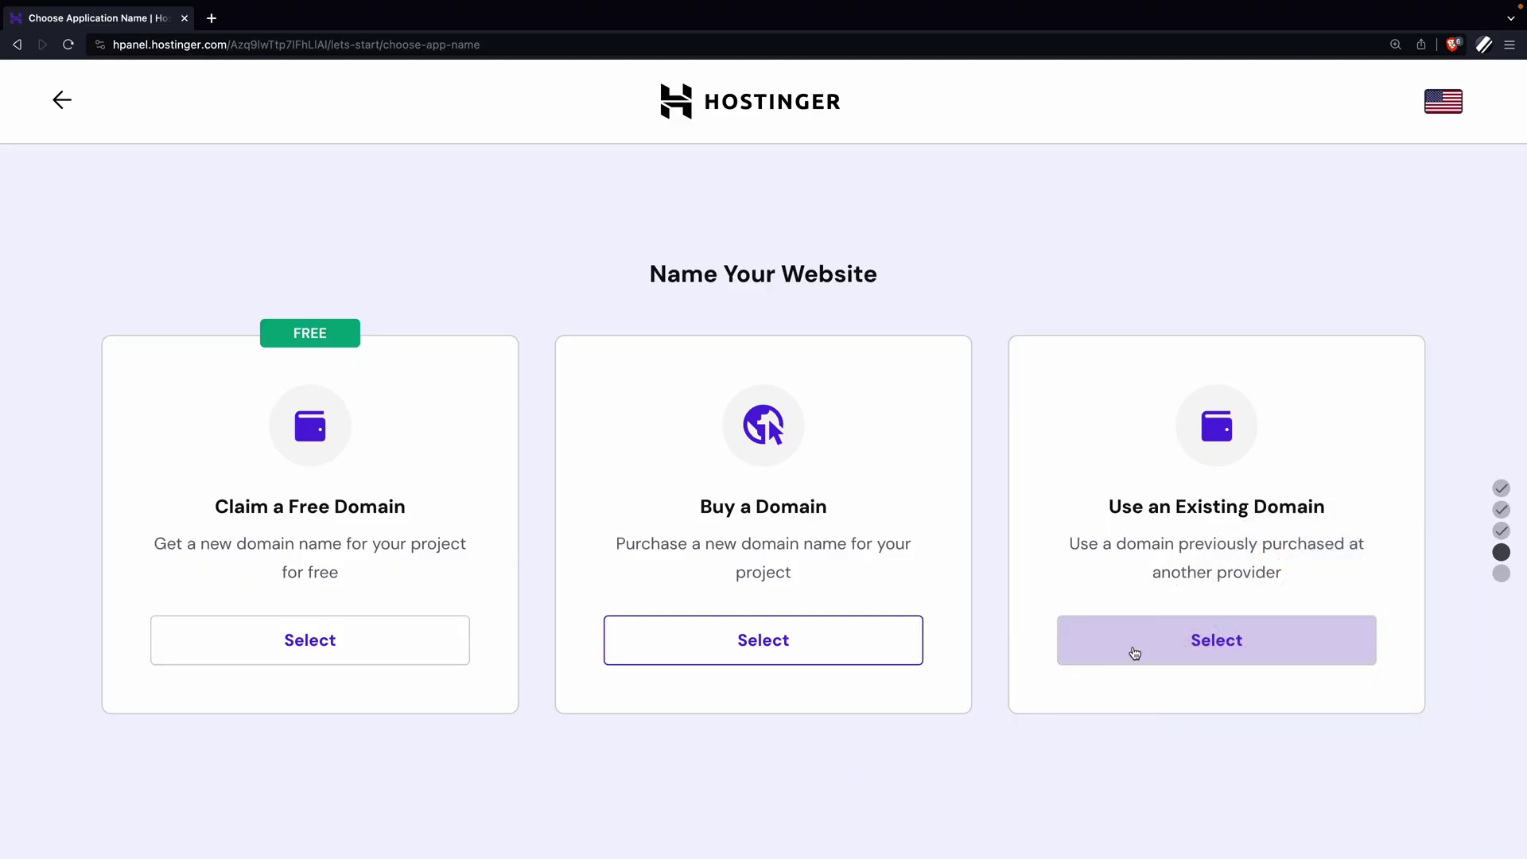
Choose Use an Existing Domain on the Name Your Website step.
click(1134, 653)
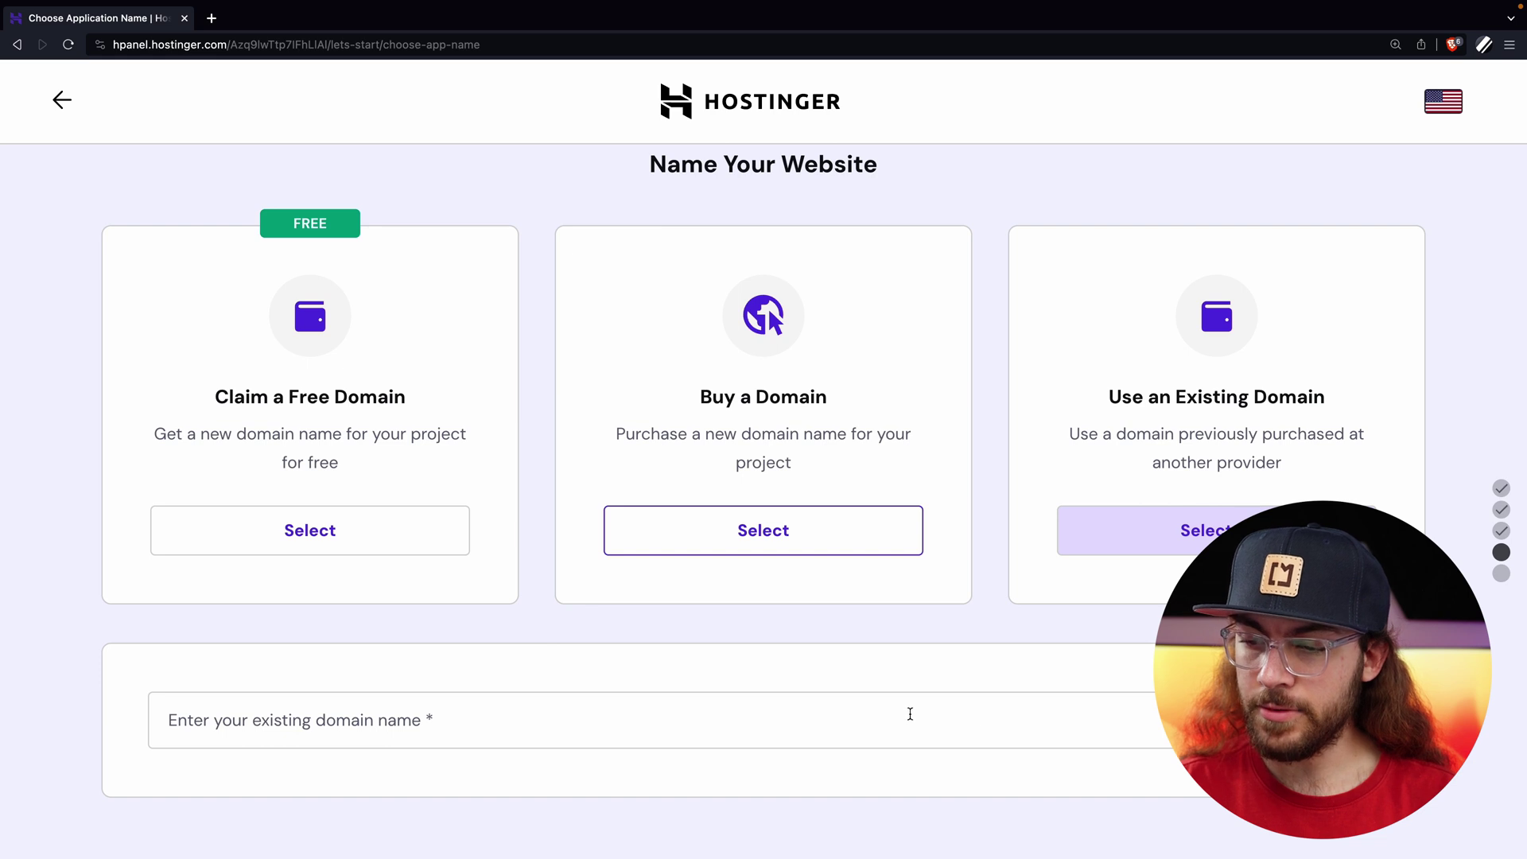
Enter craylortest2.xyz as the existing domain and continue past its domain summary.
click(880, 716)
text(craylor)
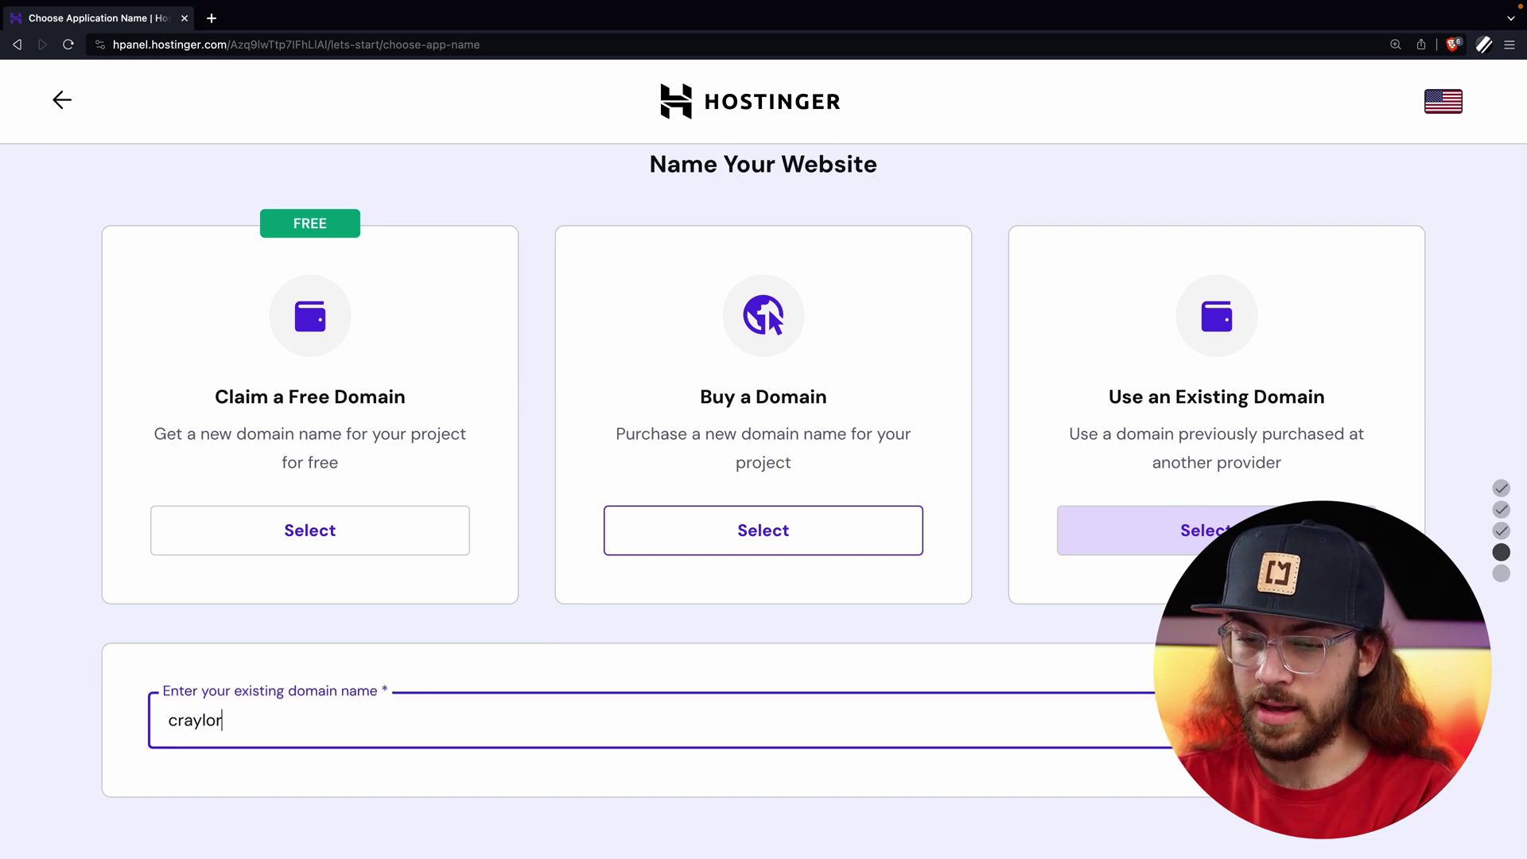
text(test2.xyz)
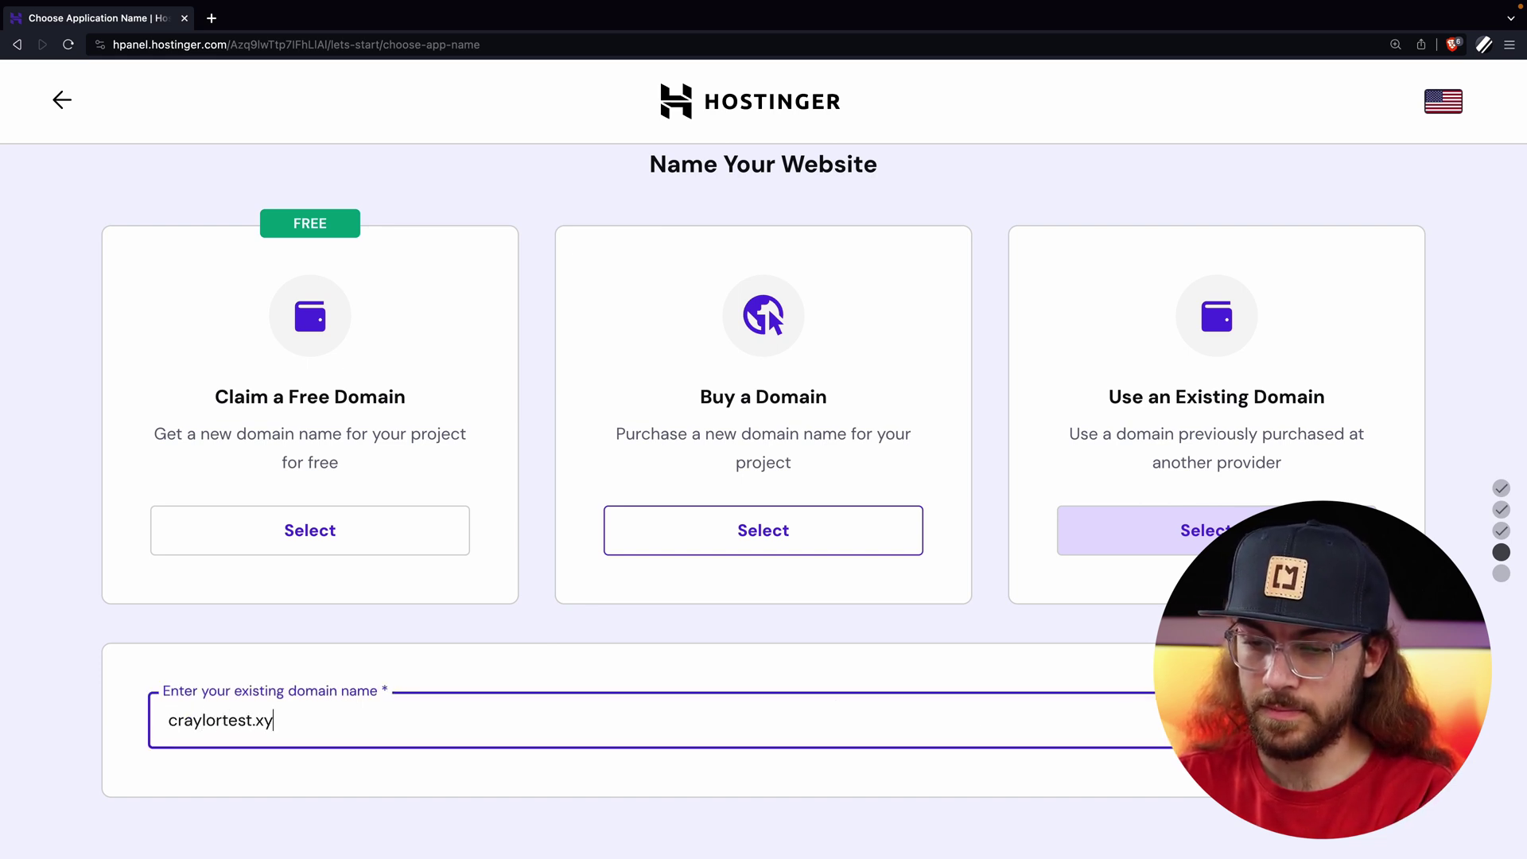
key(Return)
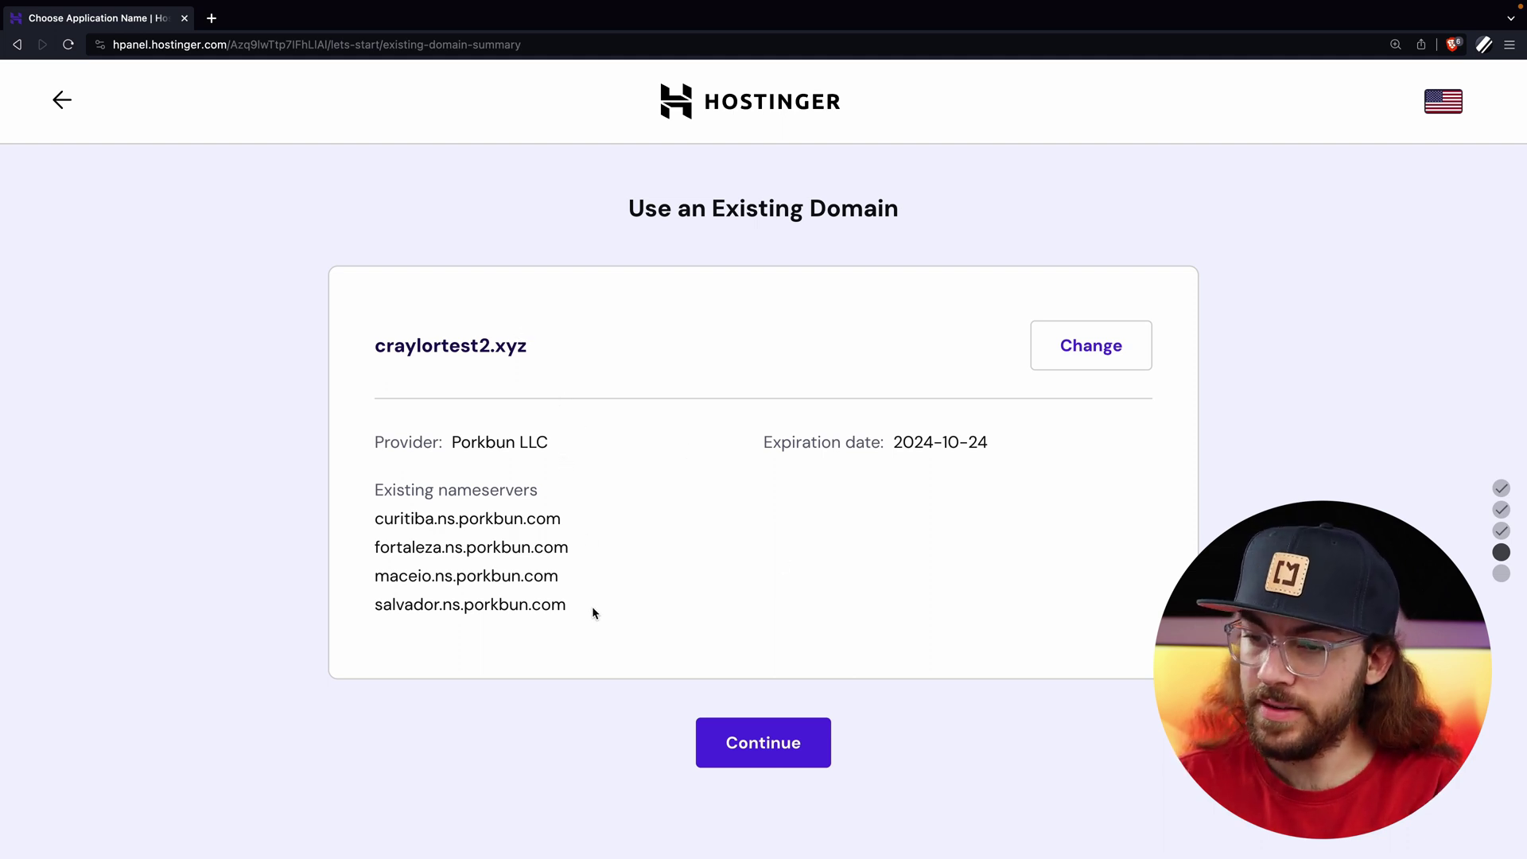
click(740, 752)
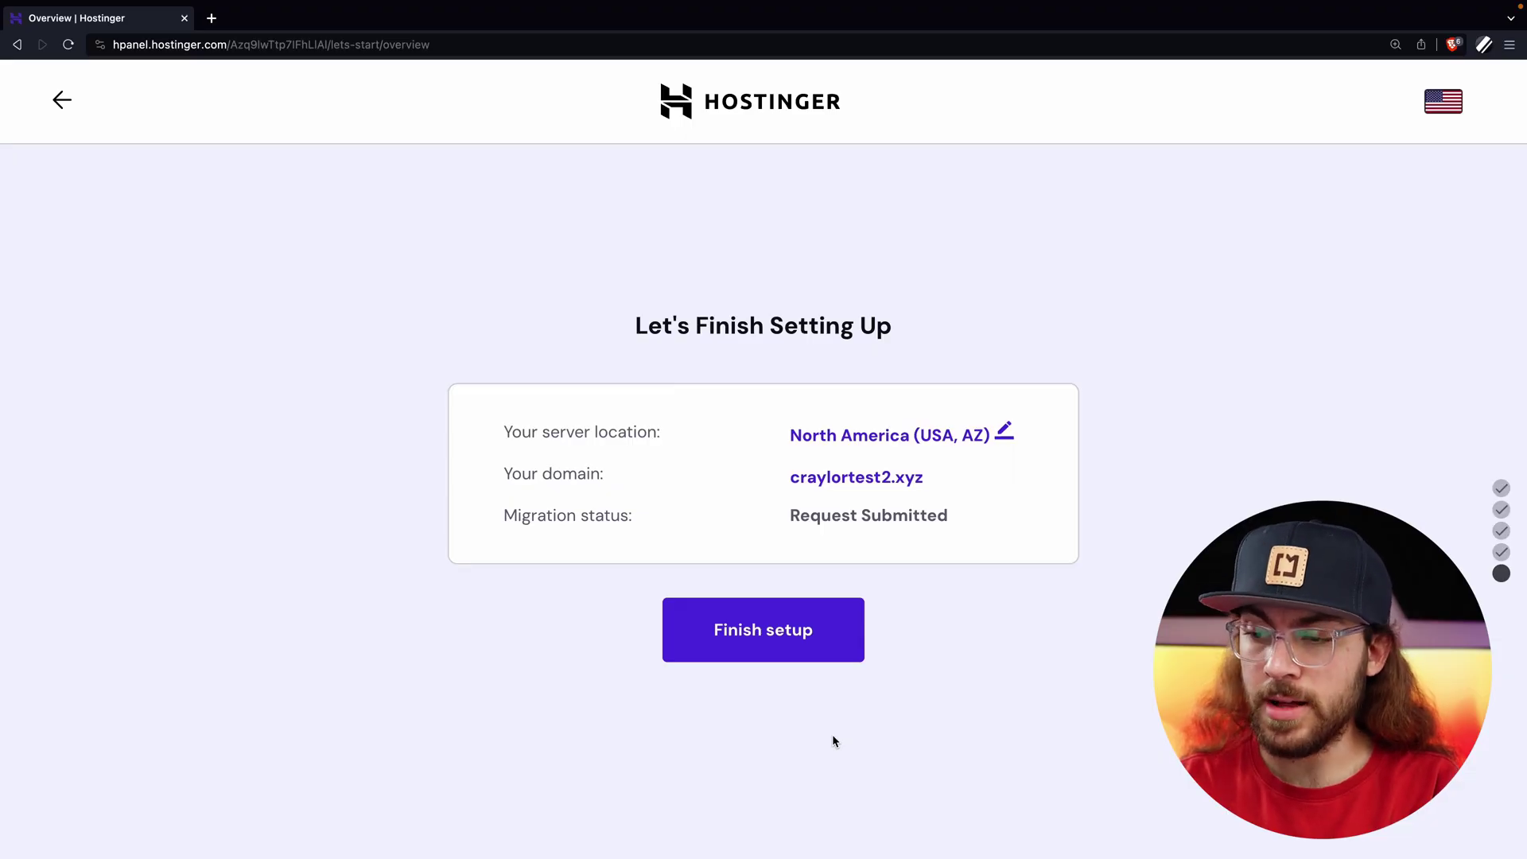
Keep North America (USA, AZ) as the server location and finish the website setup.
click(1011, 436)
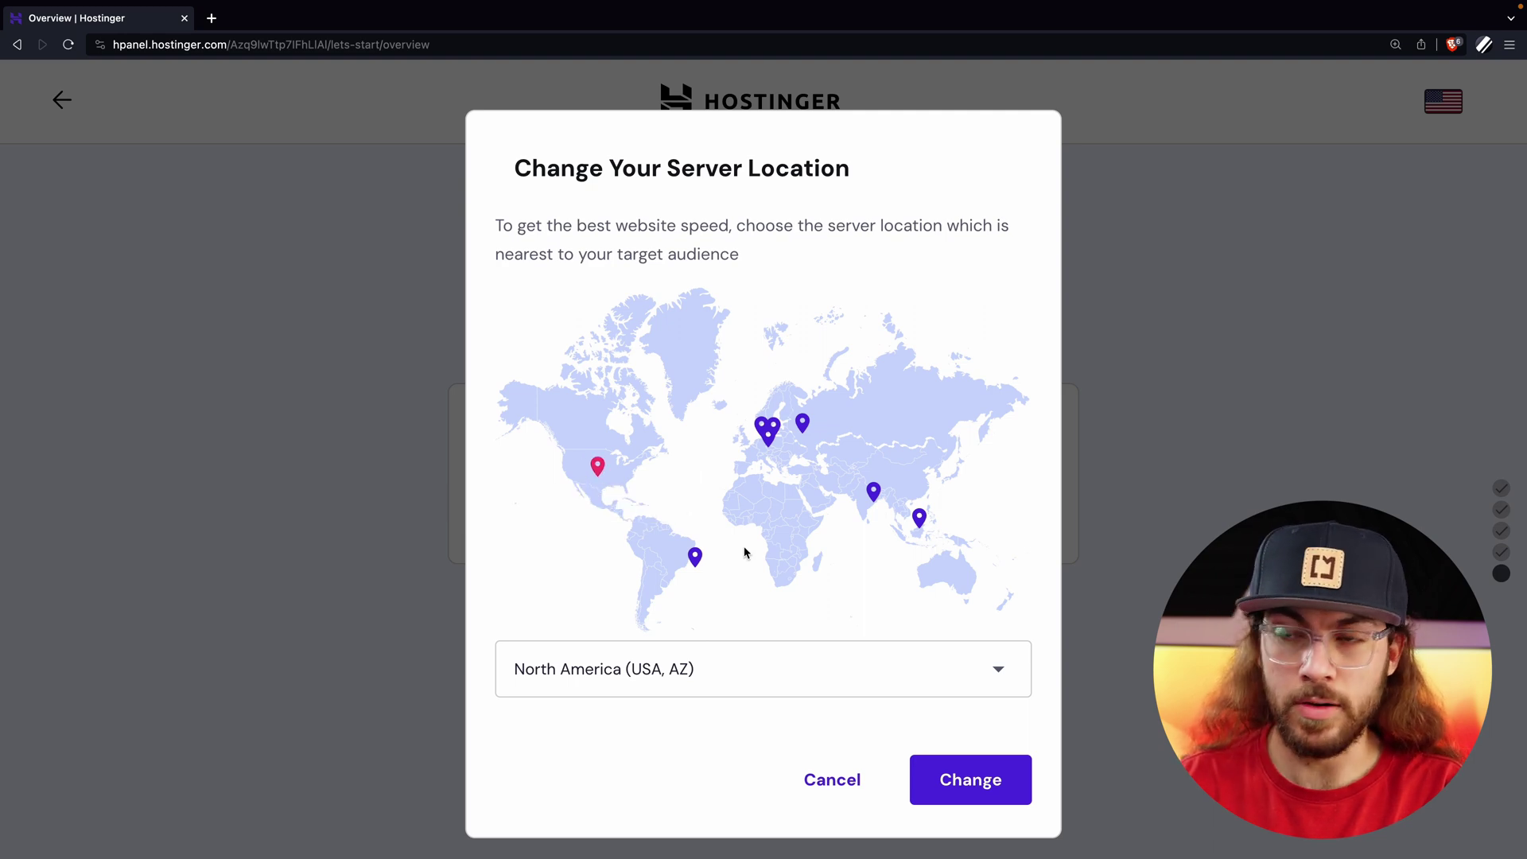
click(918, 759)
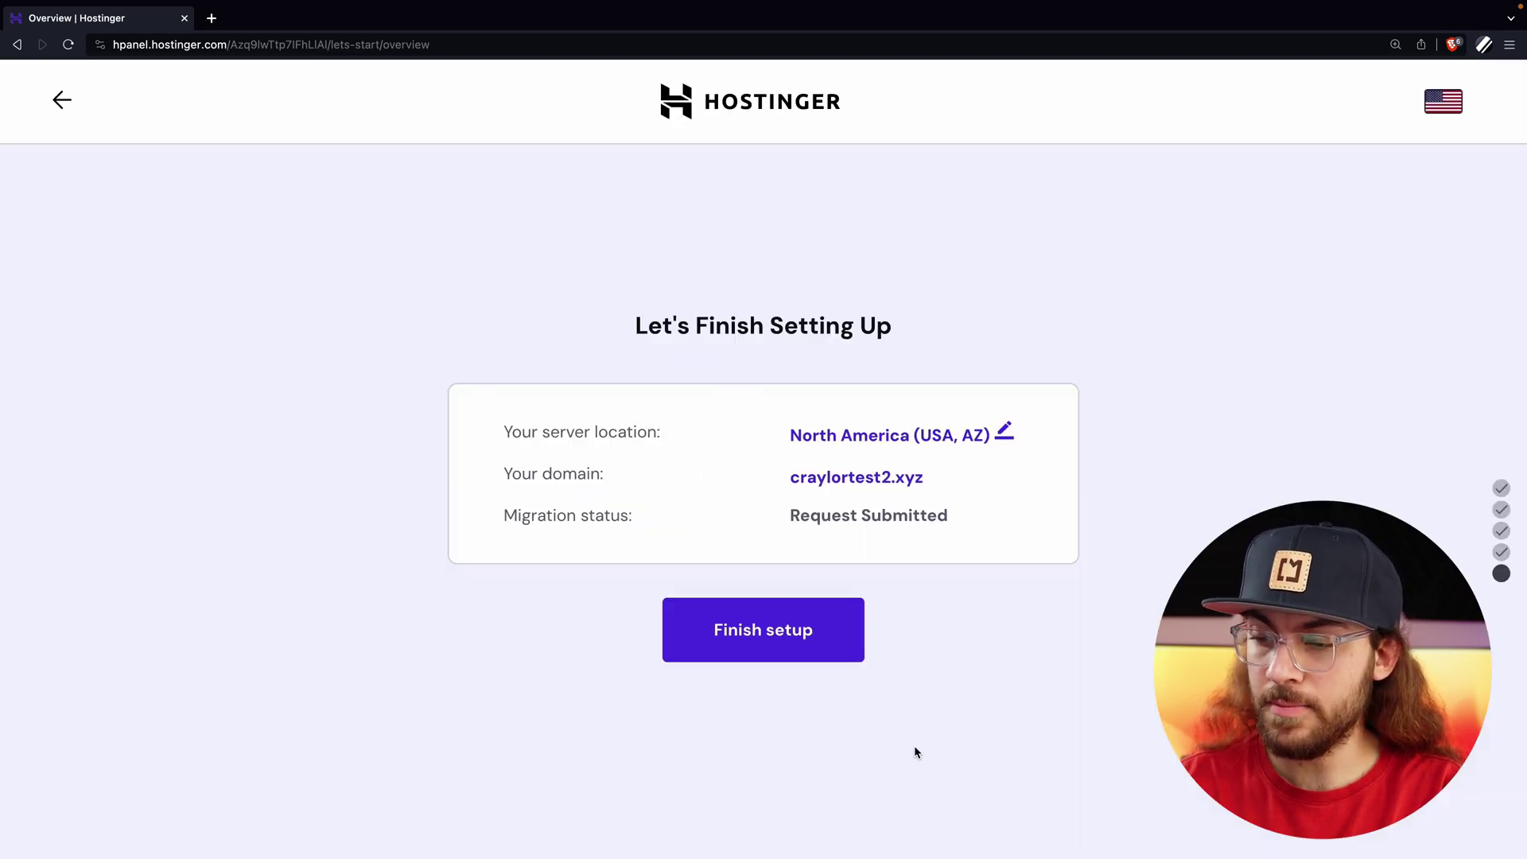
click(840, 651)
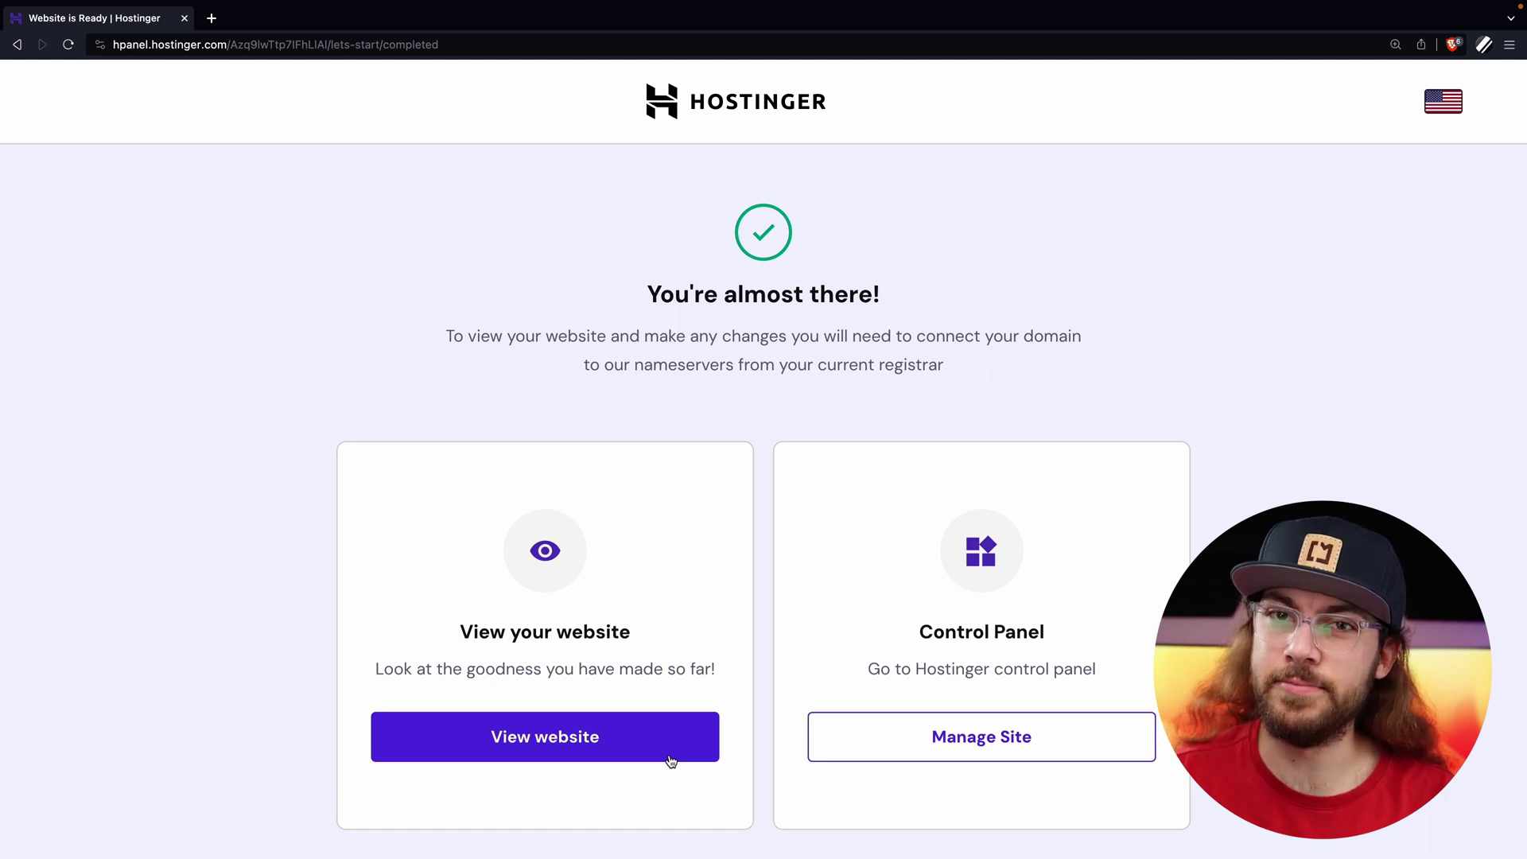
From Manage Site, go to the Websites list and open the craylortest2.xyz migration details.
click(902, 763)
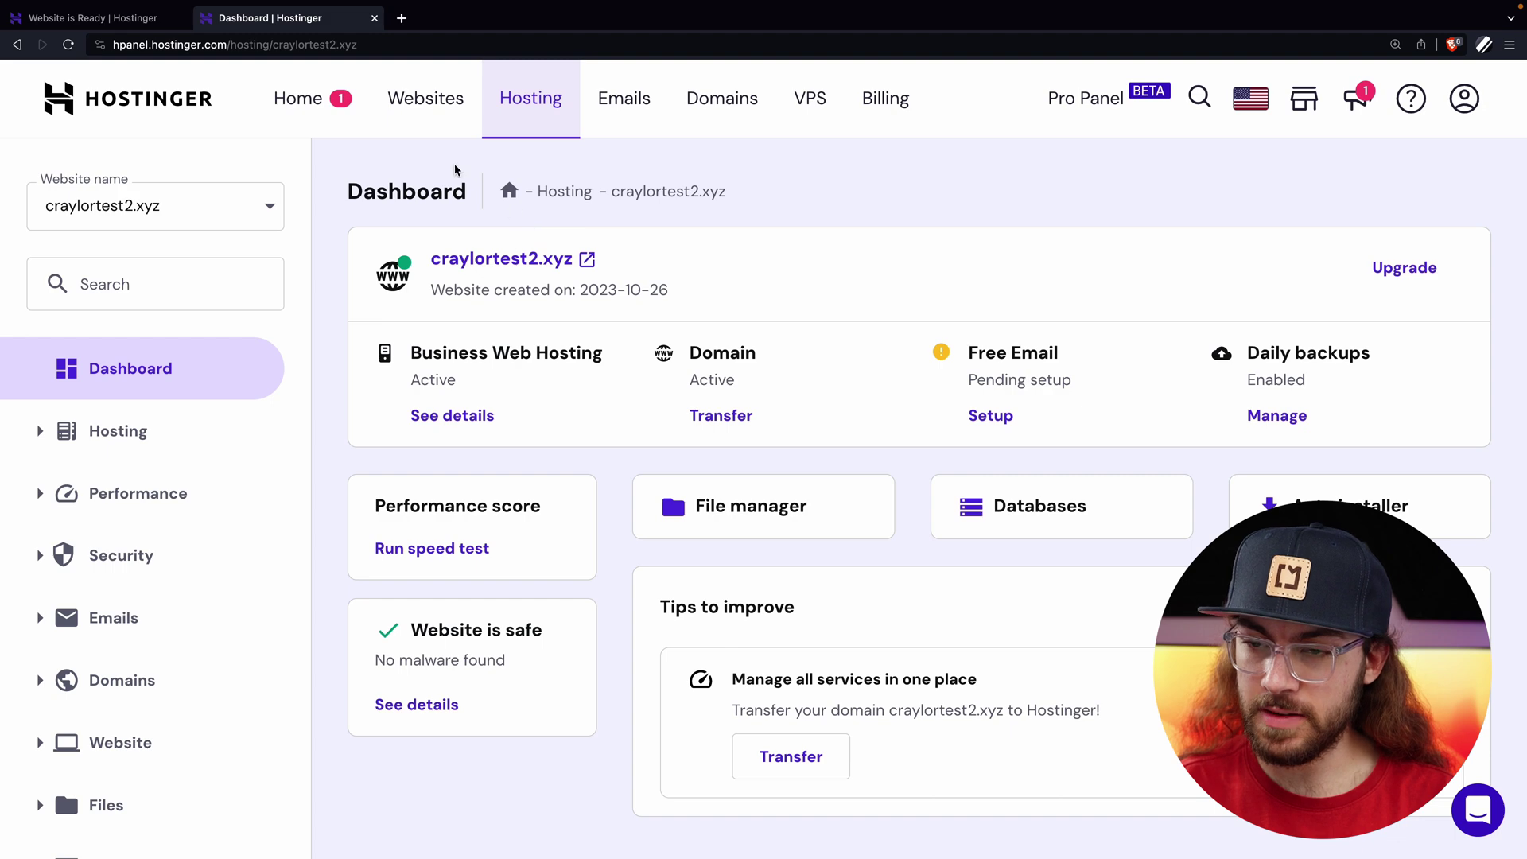
click(436, 113)
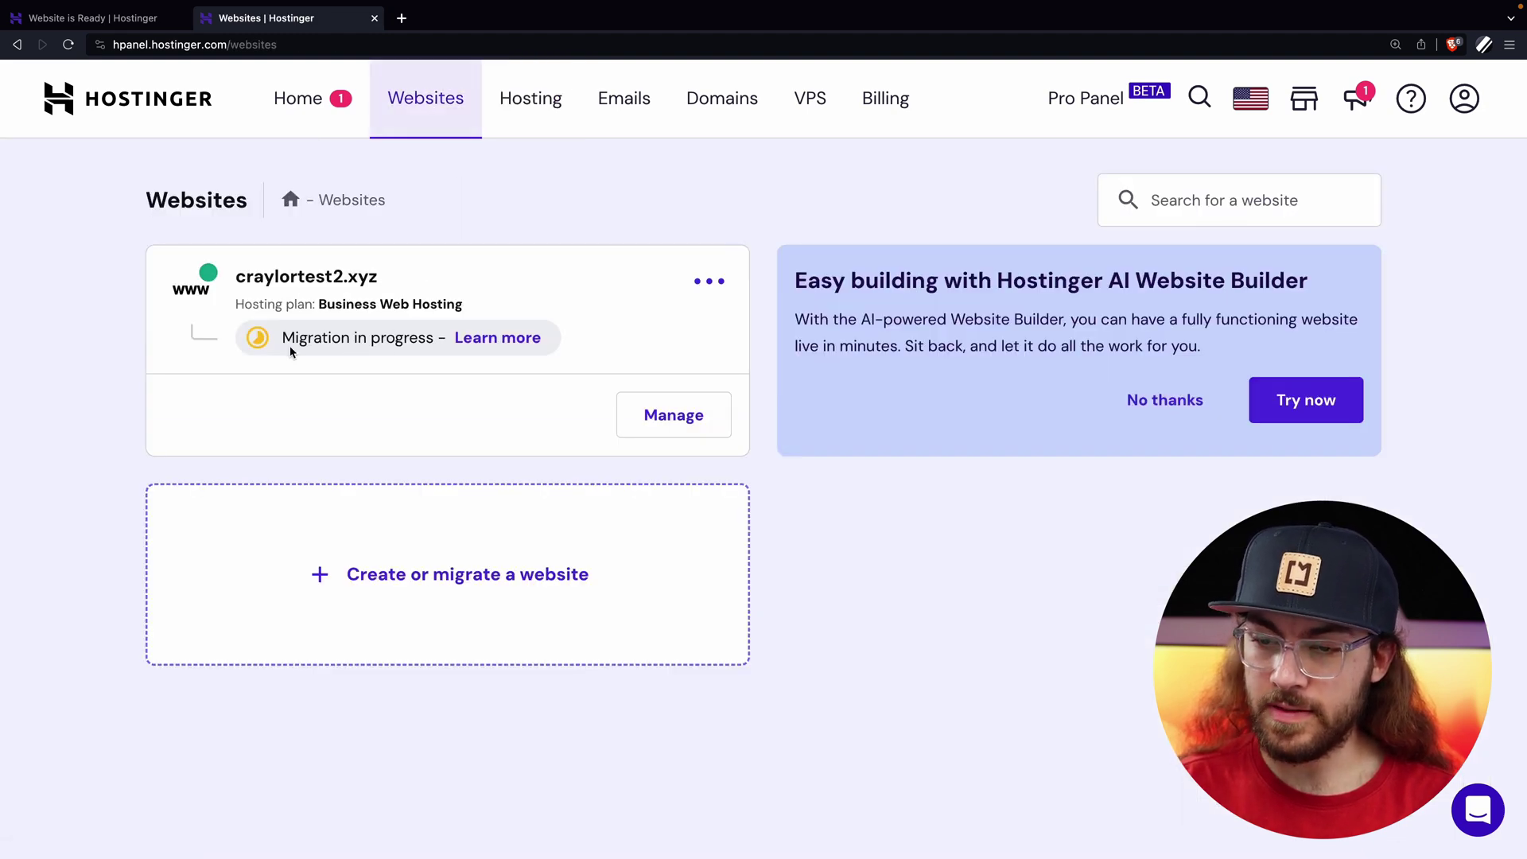
click(498, 340)
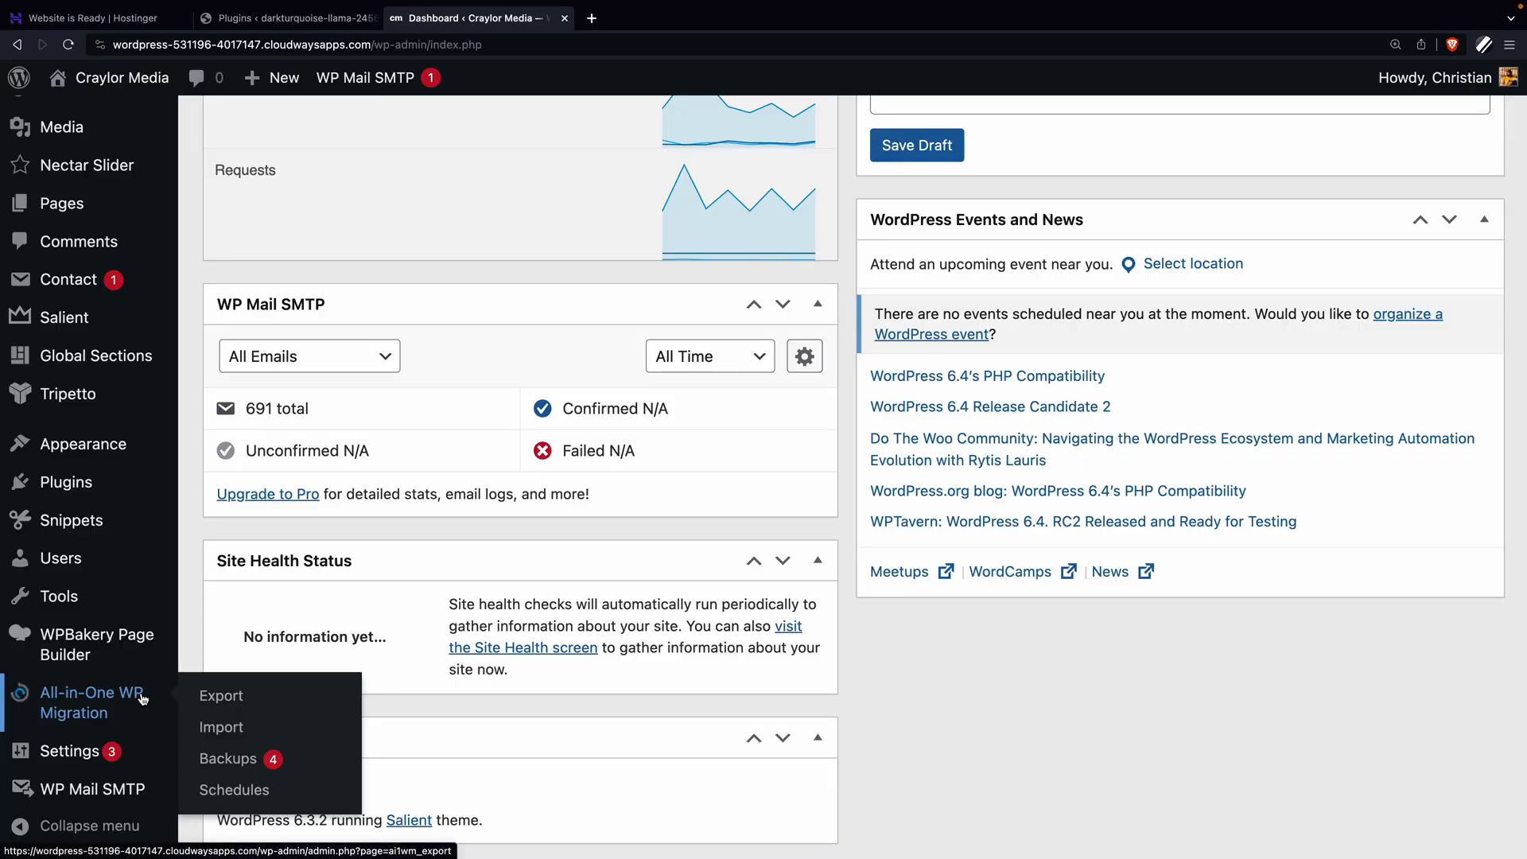
Open All-in-One WP Migration > Export and show the EXPORT TO destinations.
click(223, 703)
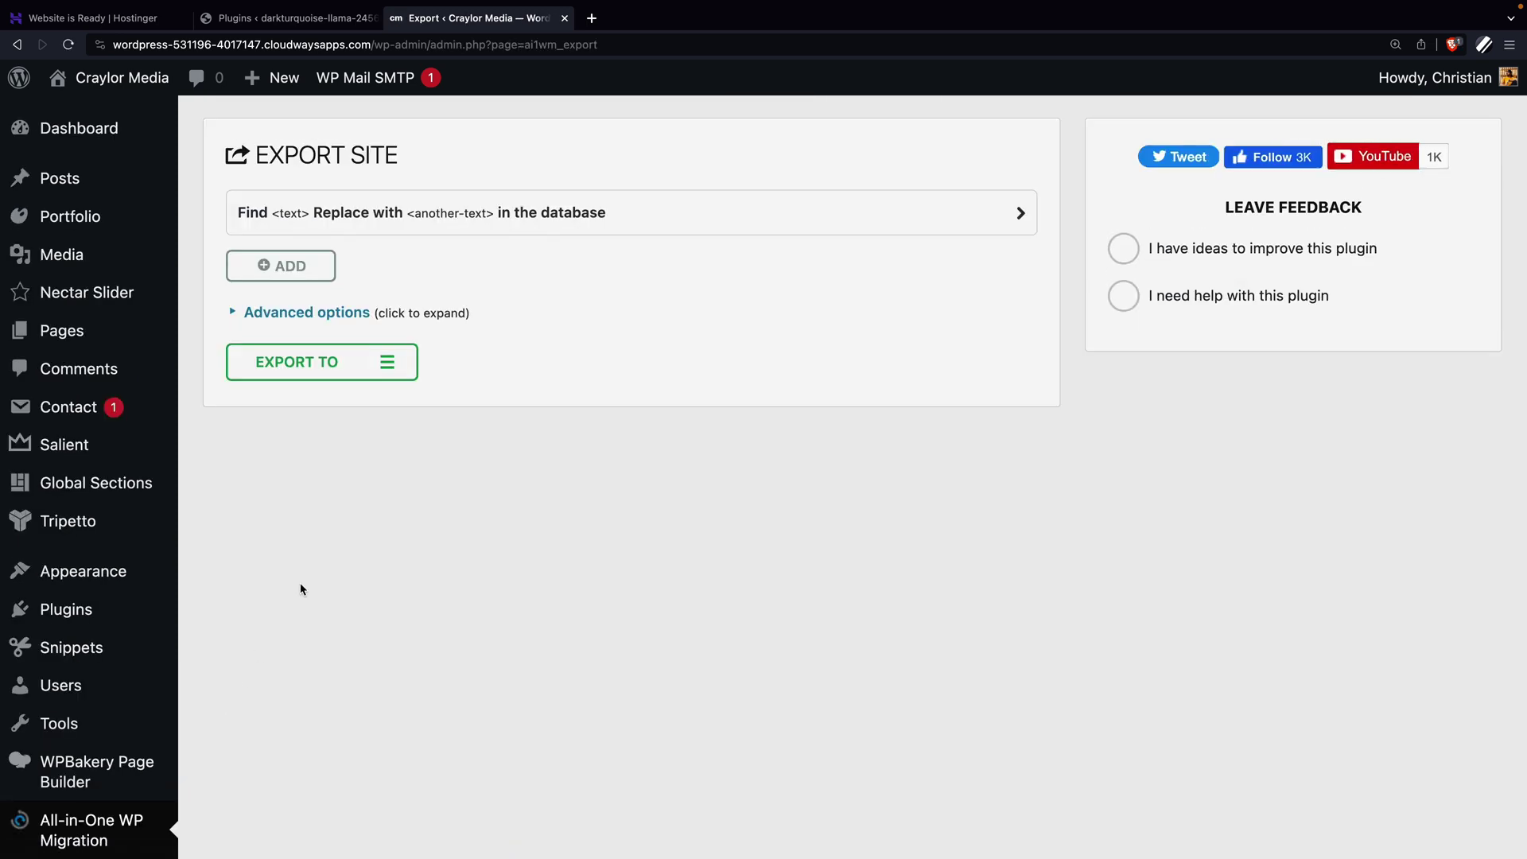
click(396, 366)
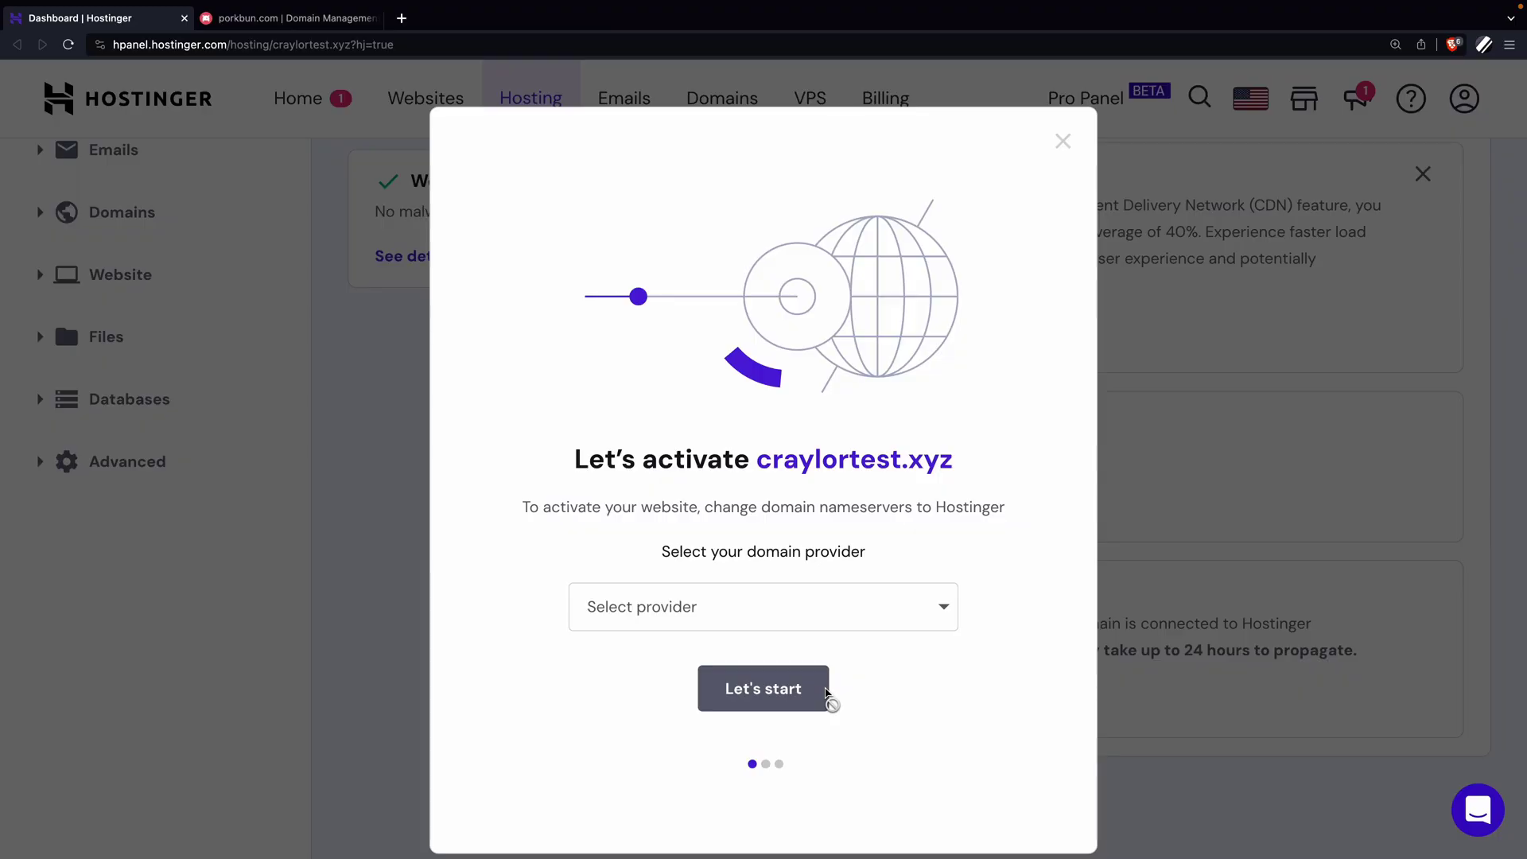
Start connecting the domain, choosing Other as the provider and naming it Porkbun.
click(935, 627)
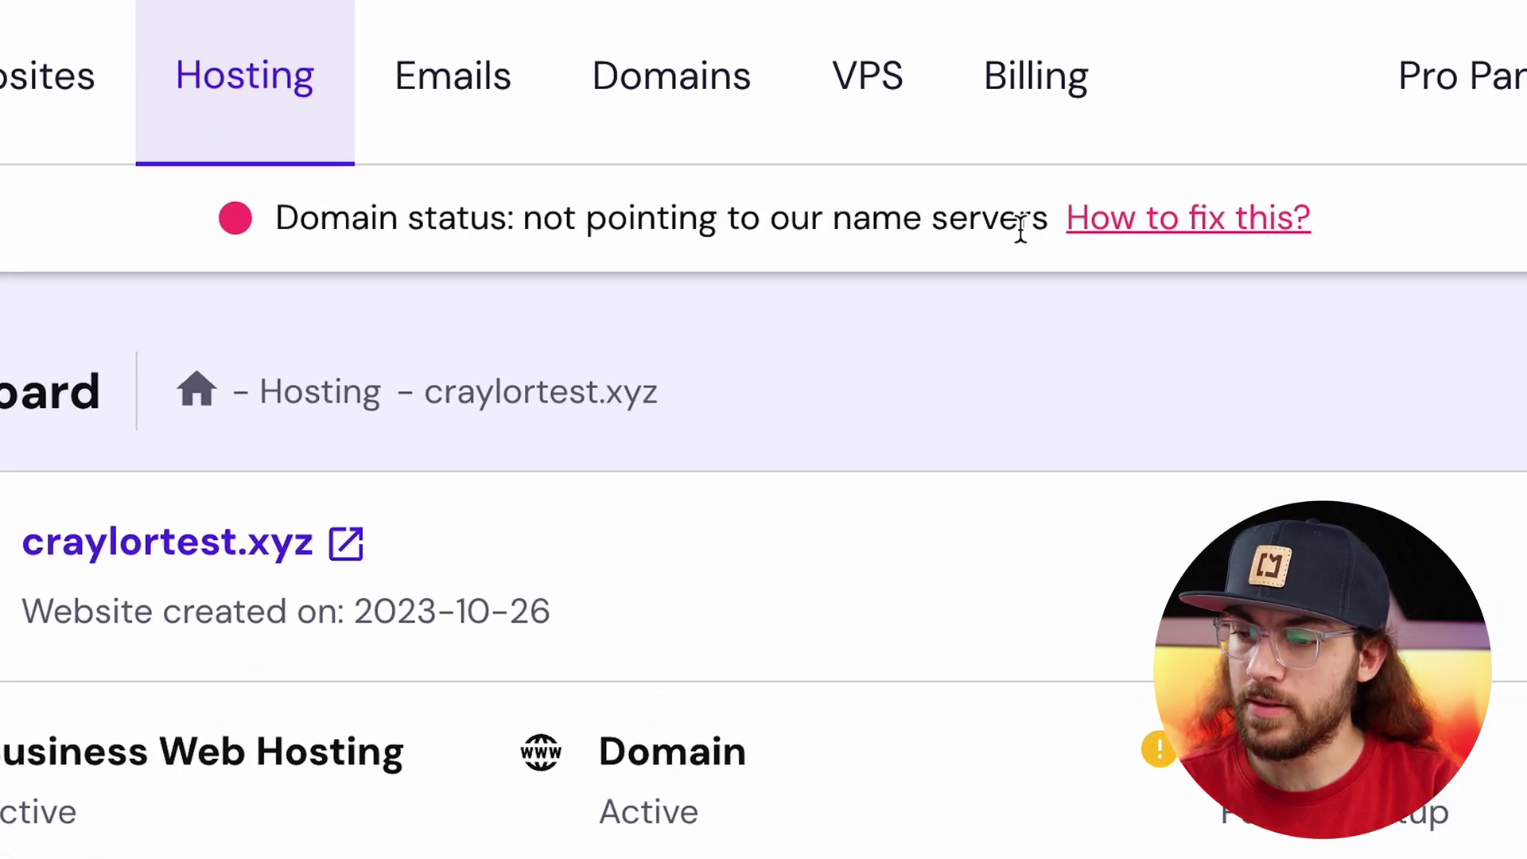
scroll(778, 474, down, 10)
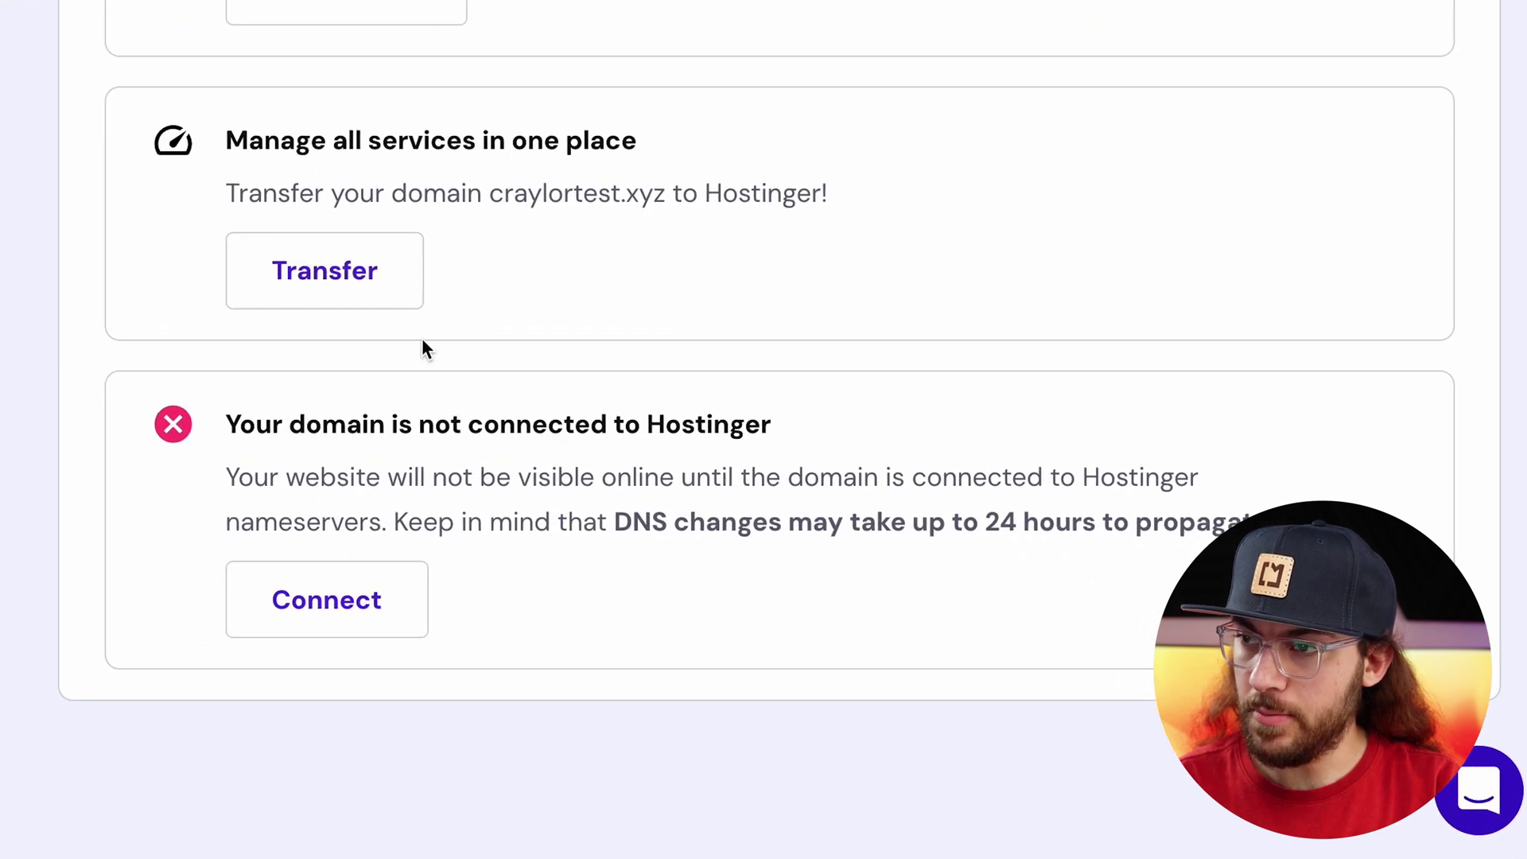
click(387, 598)
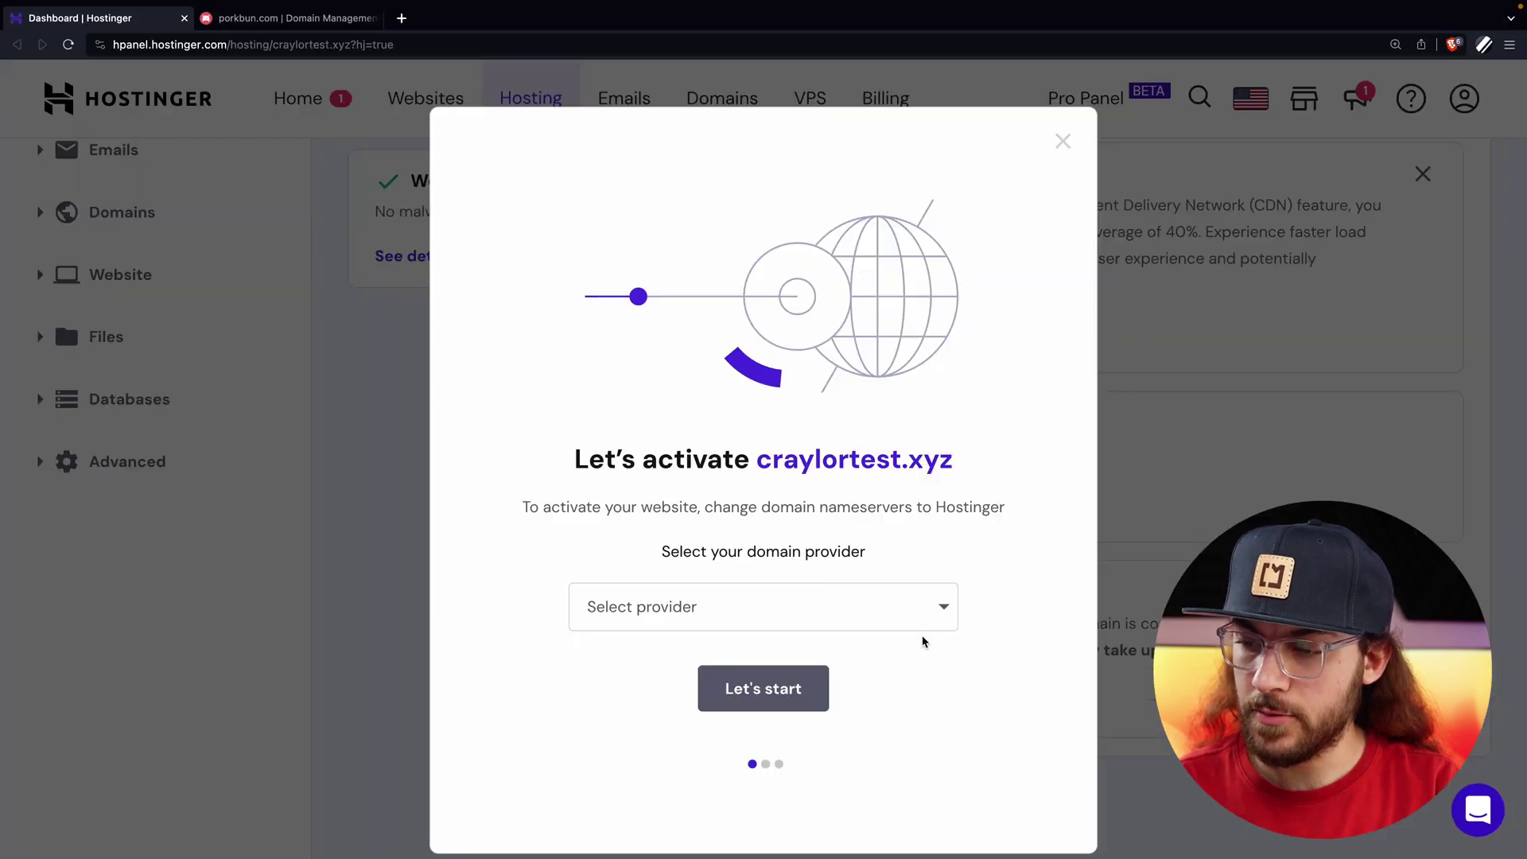
click(936, 619)
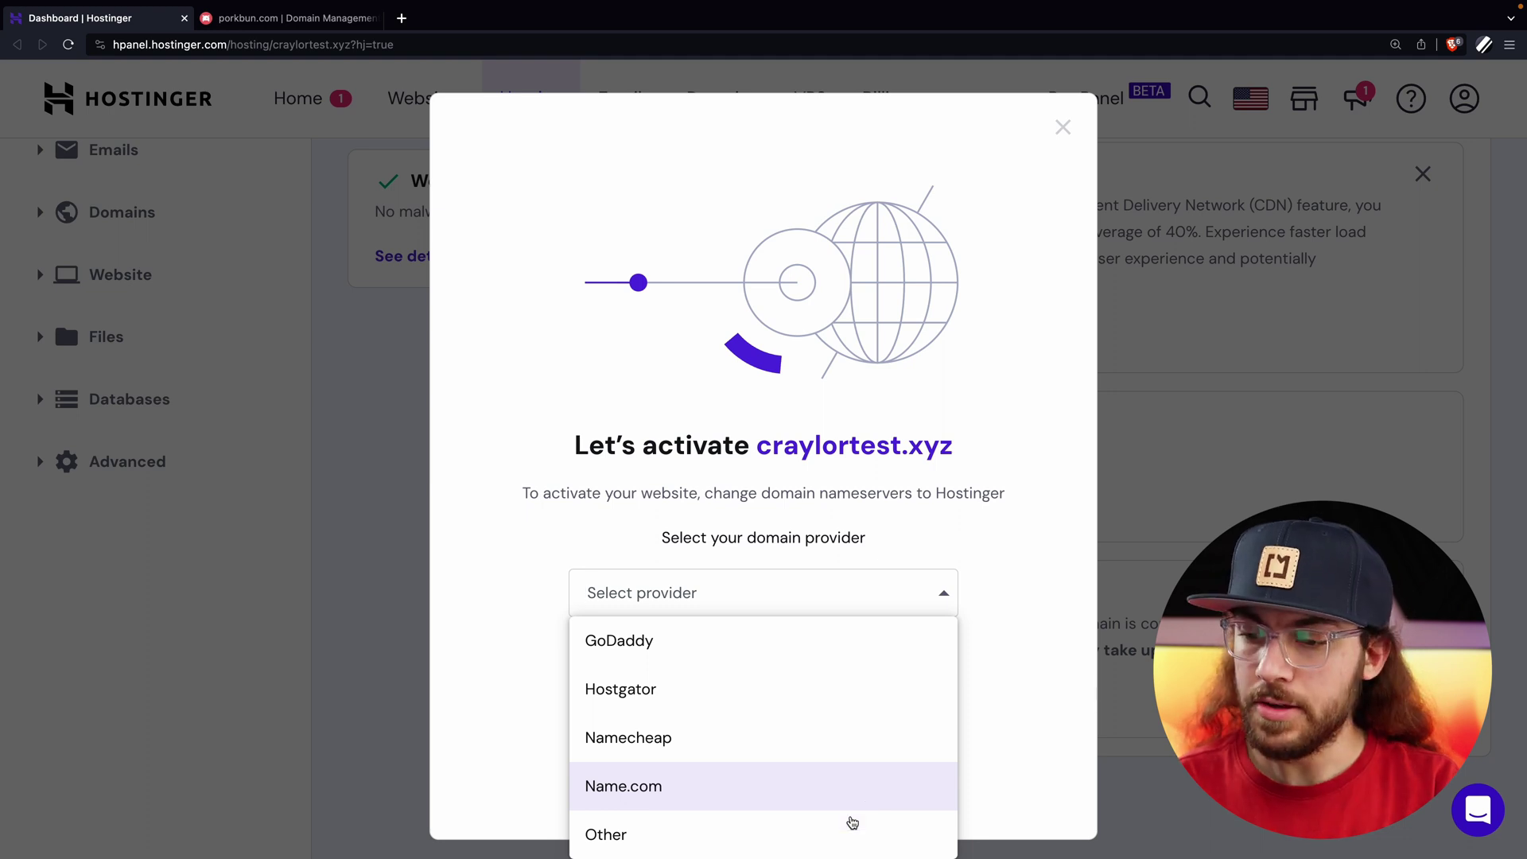
click(815, 842)
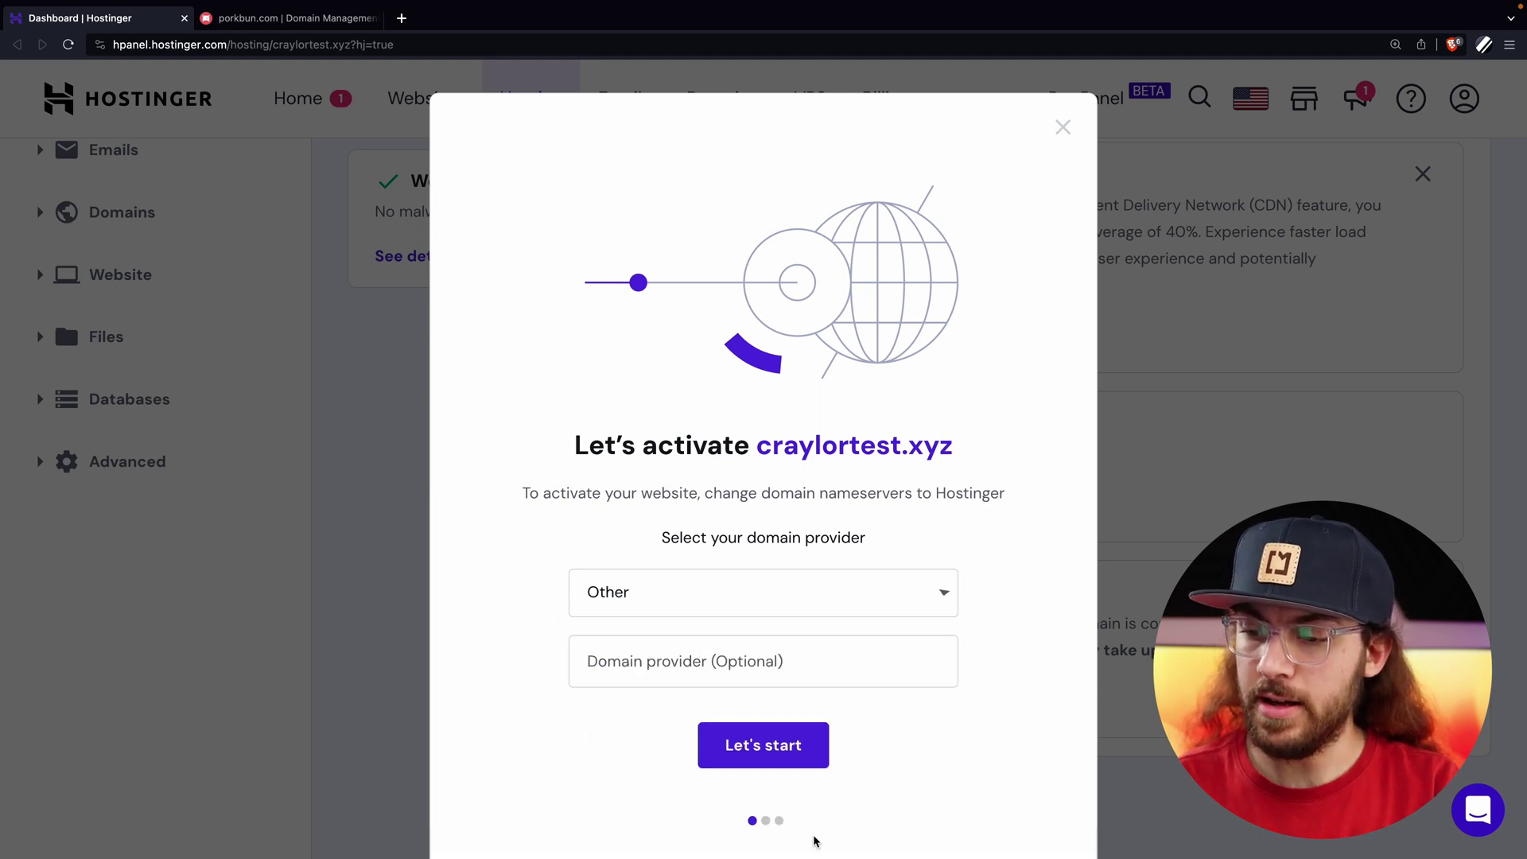
click(802, 660)
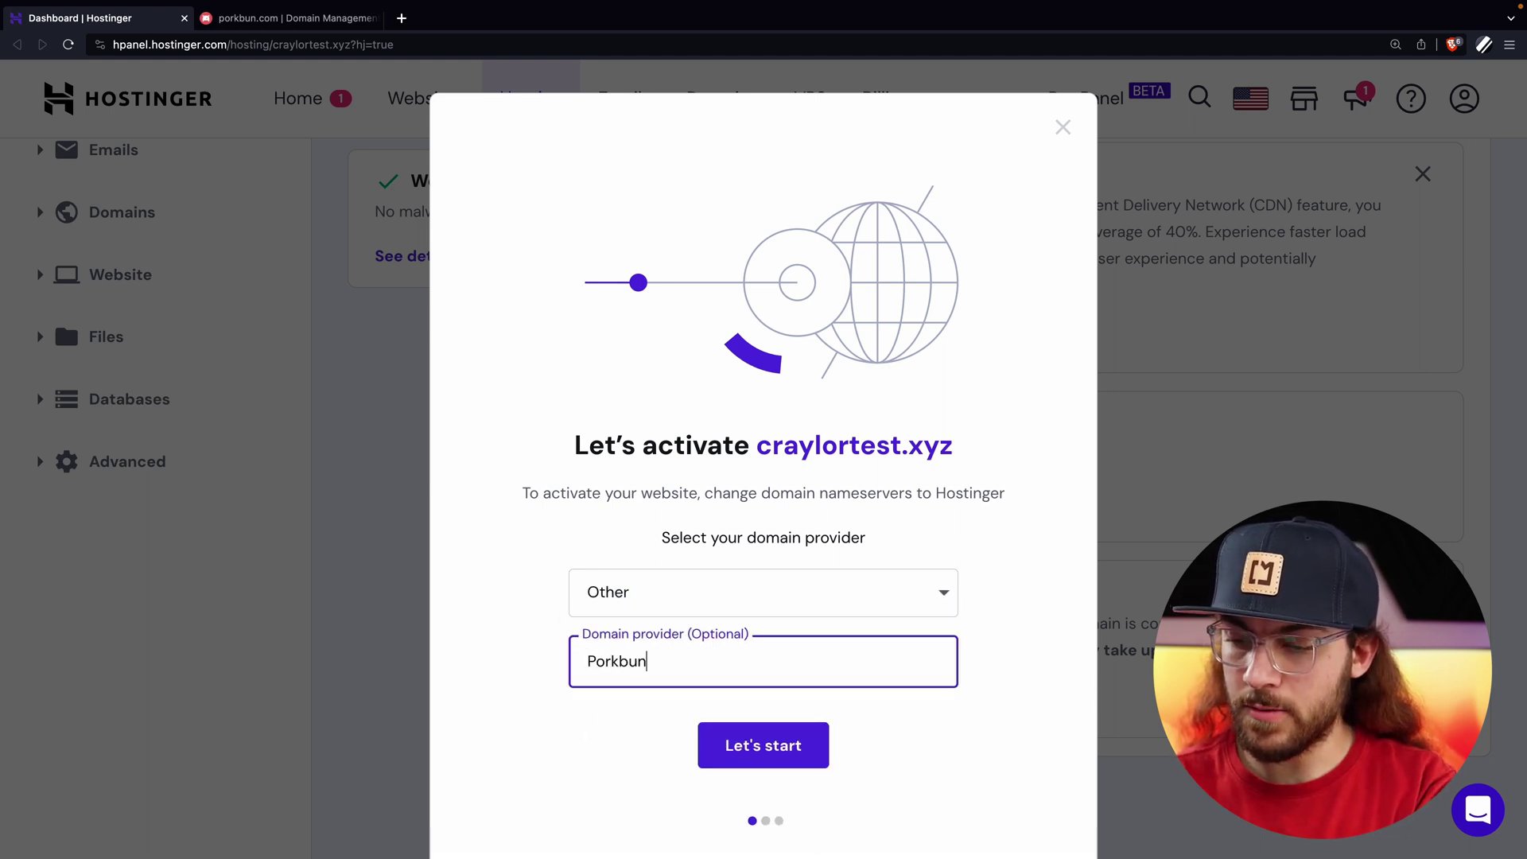
Begin the nameserver walkthrough, copy ns1.dns-parking.com, and bring up Porkbun's domain page.
click(804, 754)
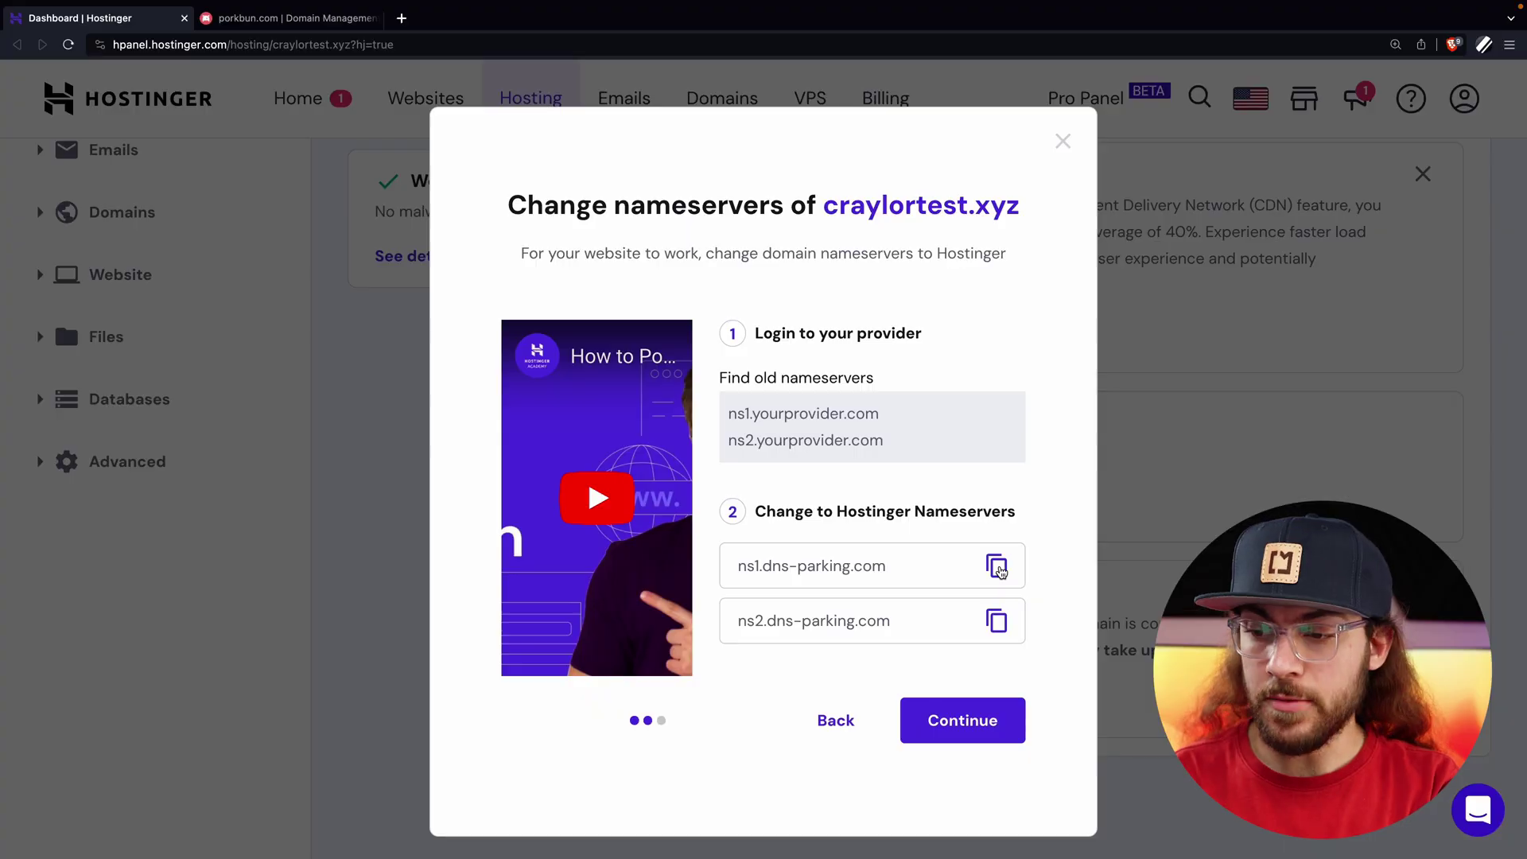
click(999, 568)
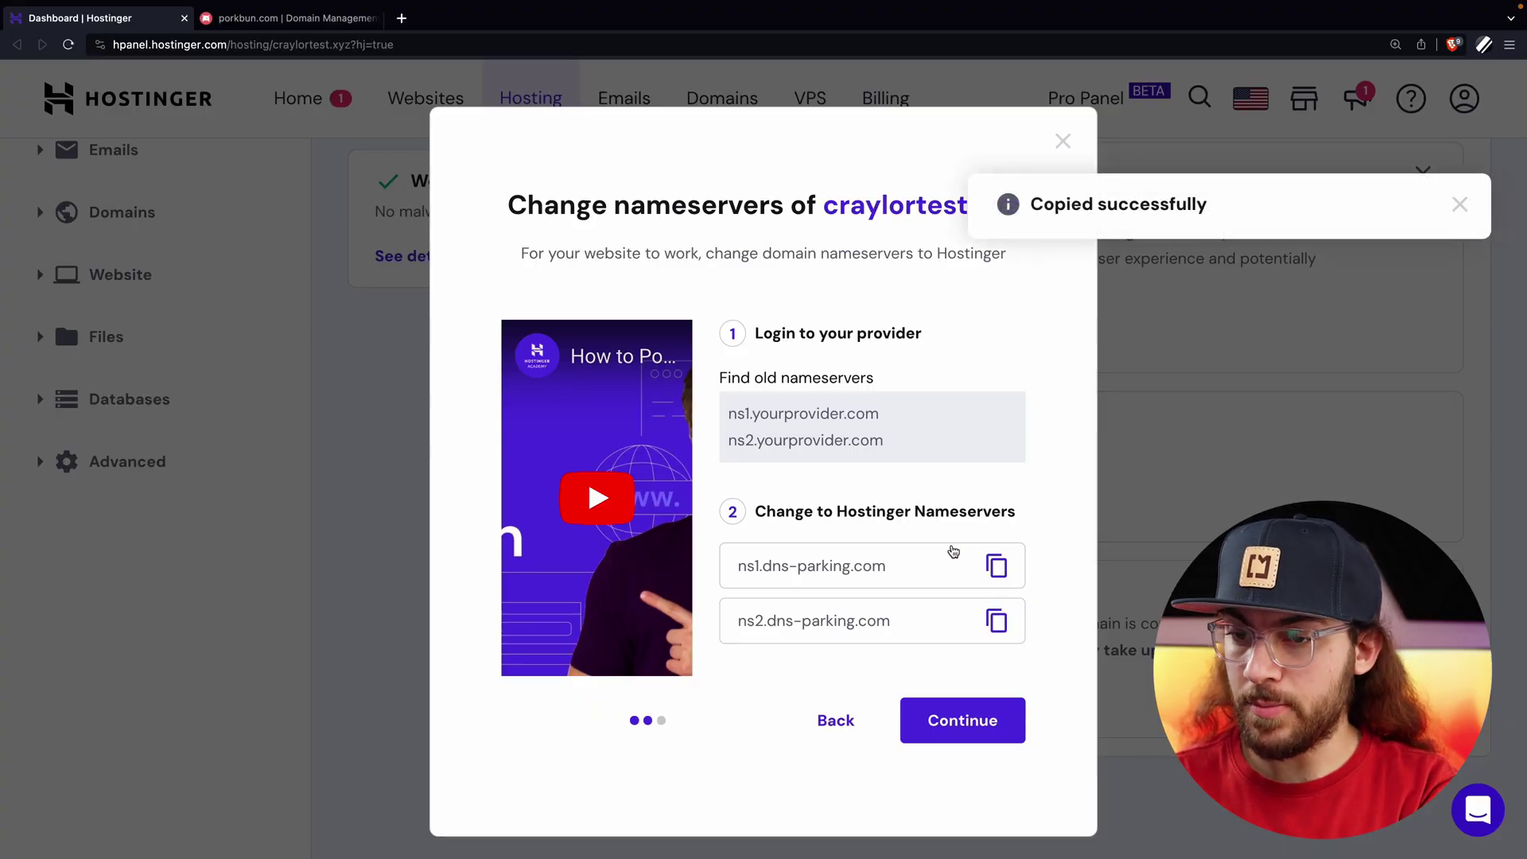
click(306, 23)
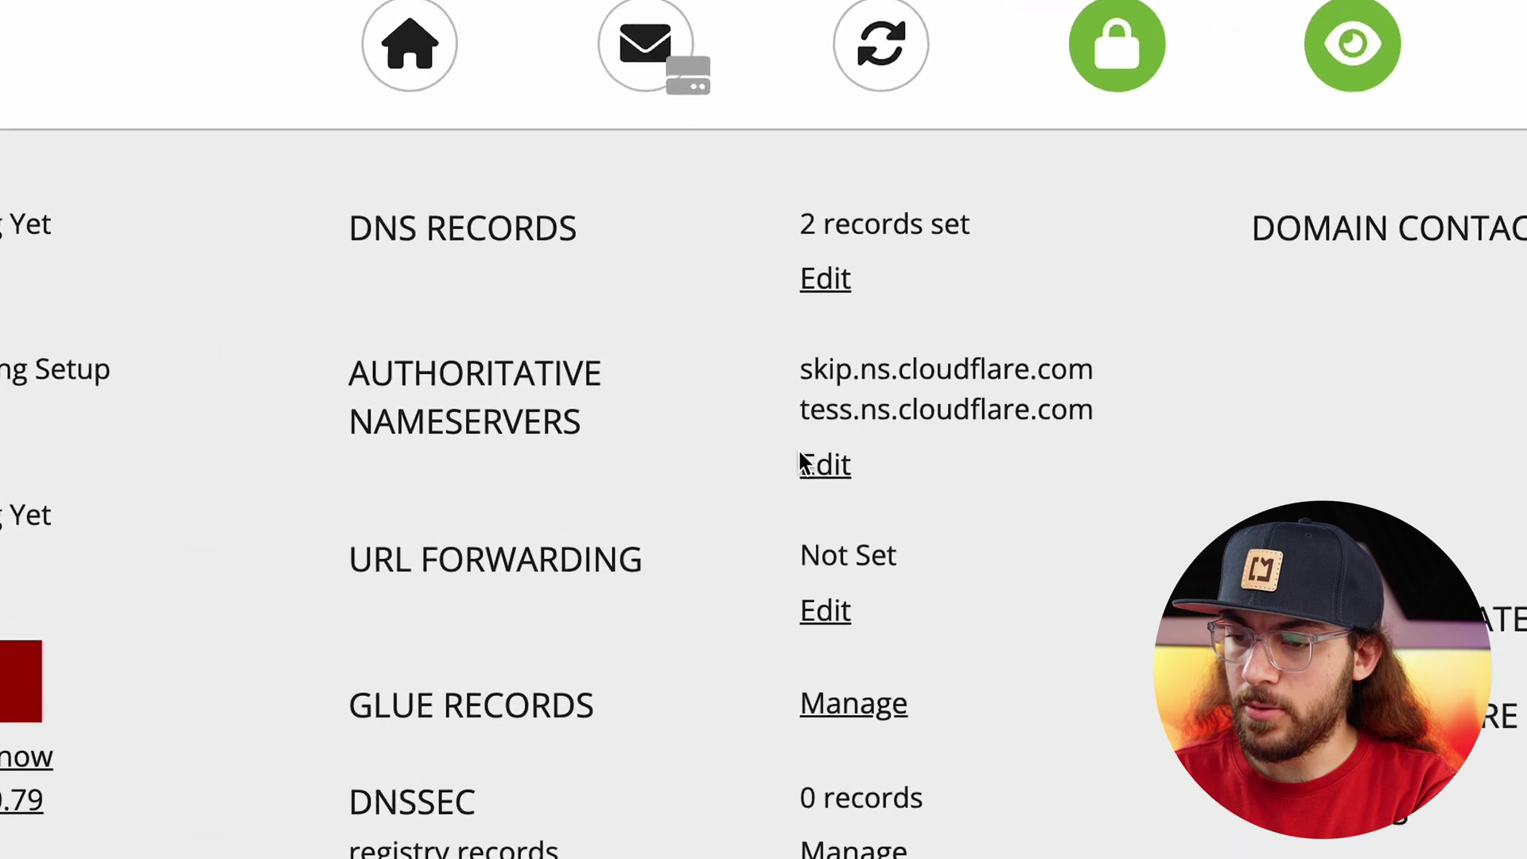
Replace craylortest.xyz's Cloudflare nameservers in Porkbun with ns1 and ns2.dns-parking.com and save.
click(841, 516)
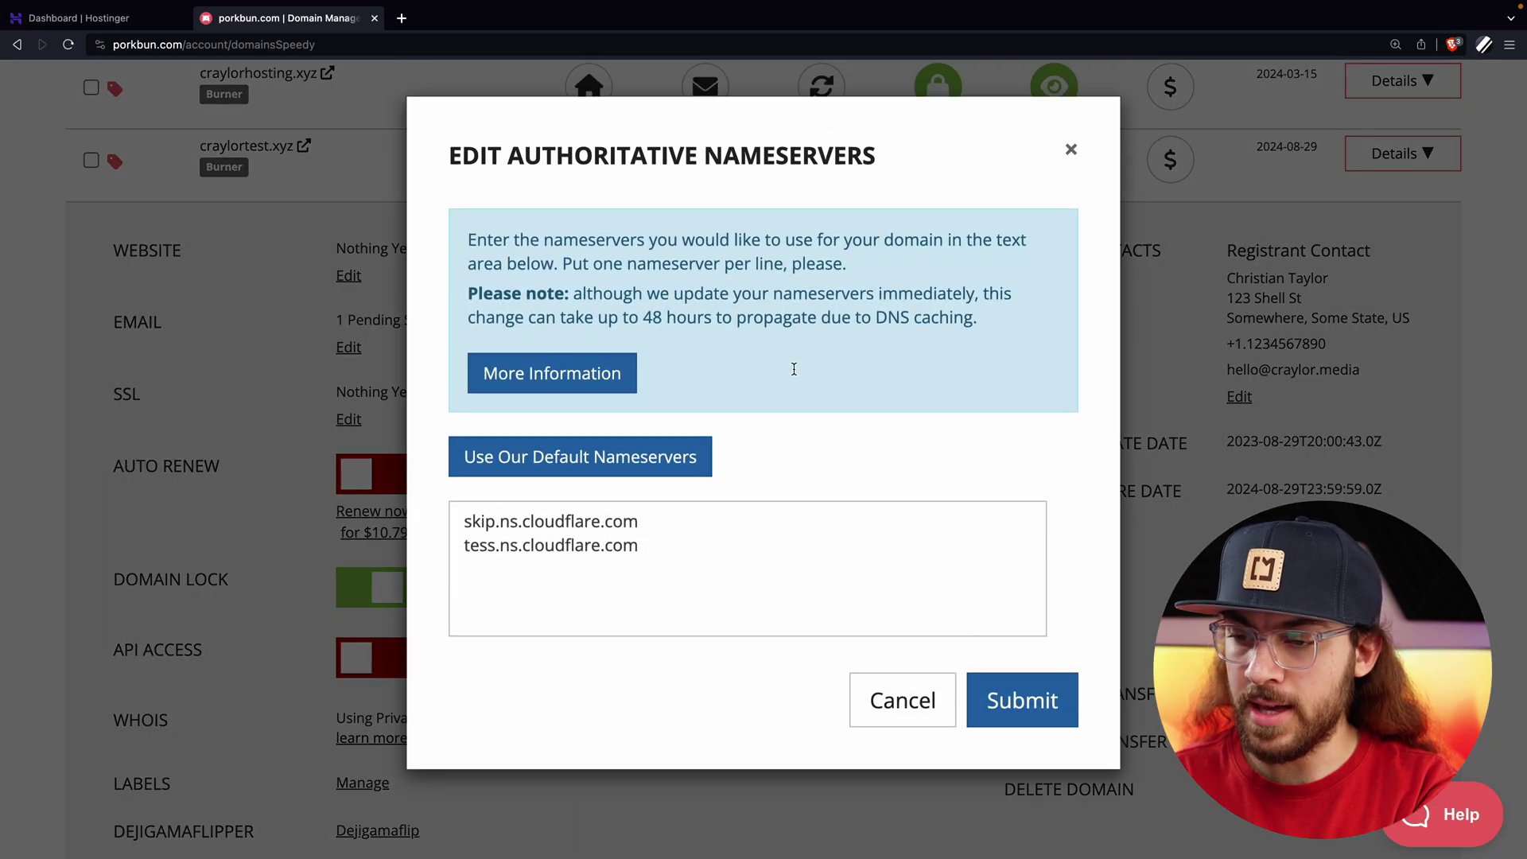
drag(727, 564, 440, 469)
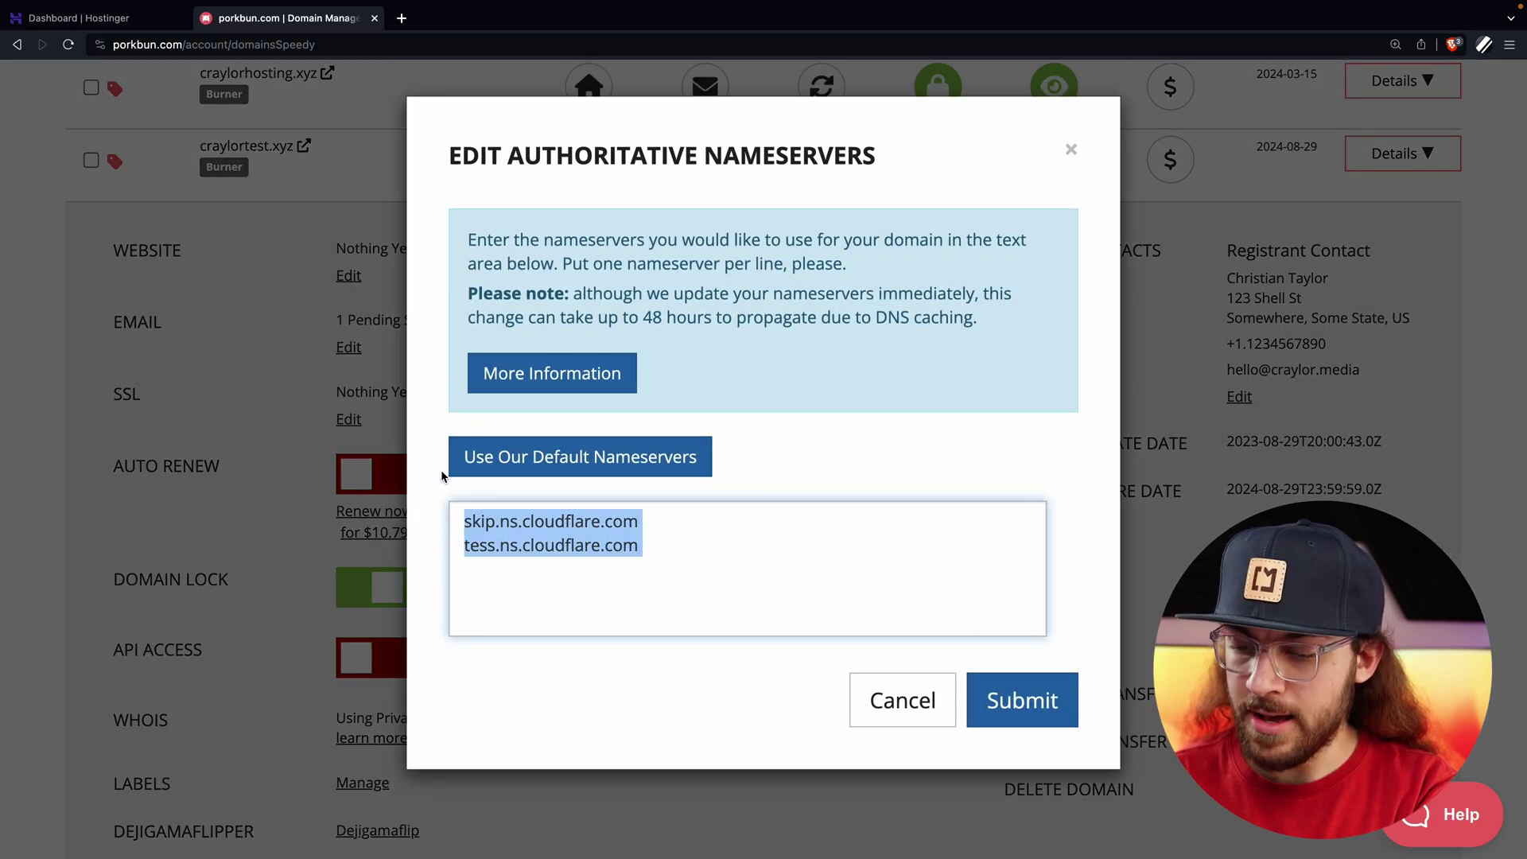
key(super+v)
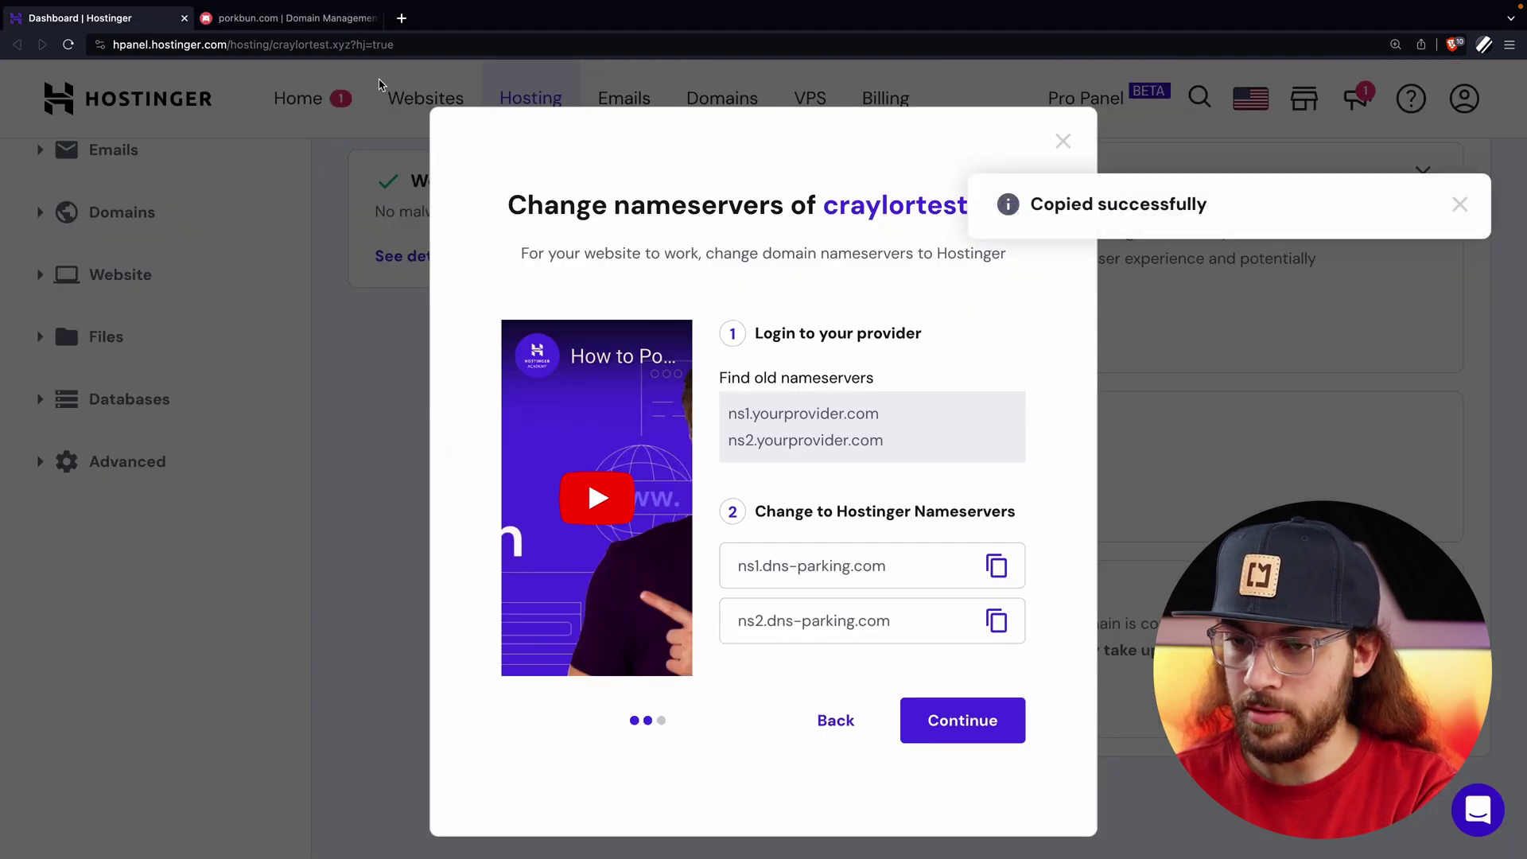
click(313, 22)
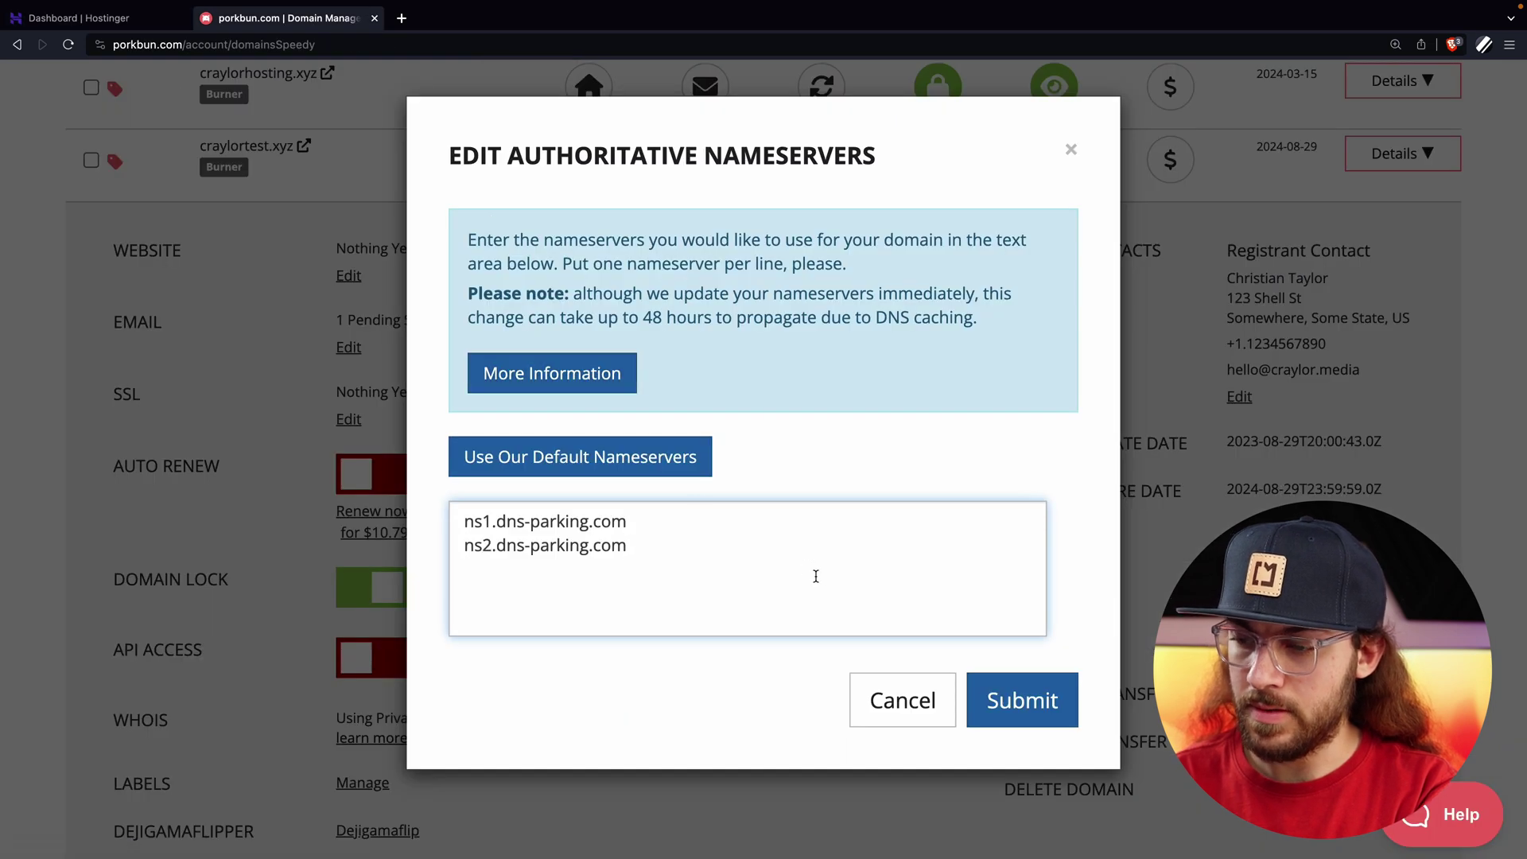
click(1024, 711)
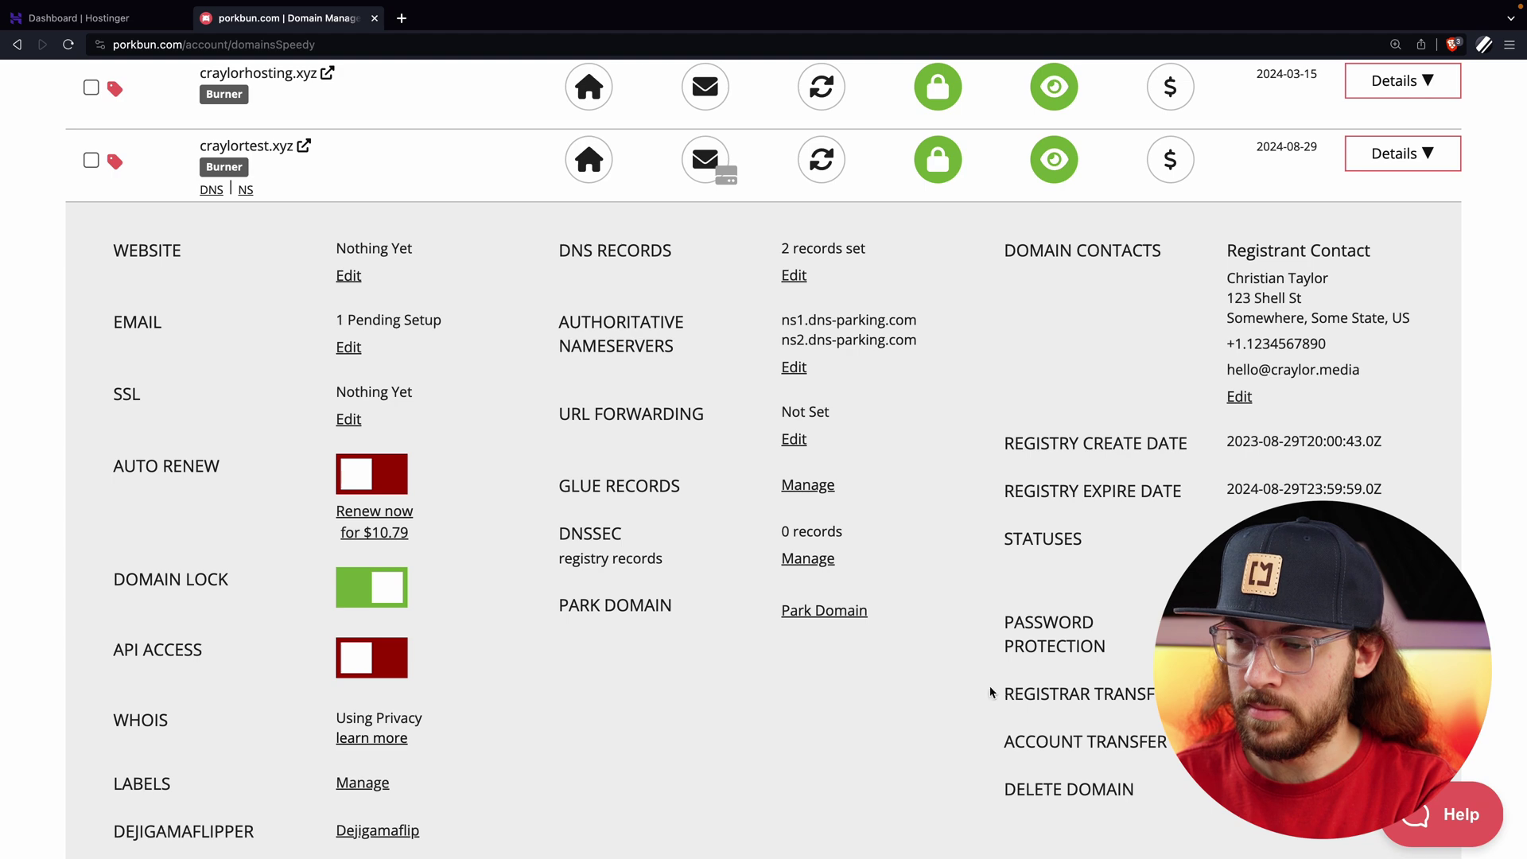
click(142, 16)
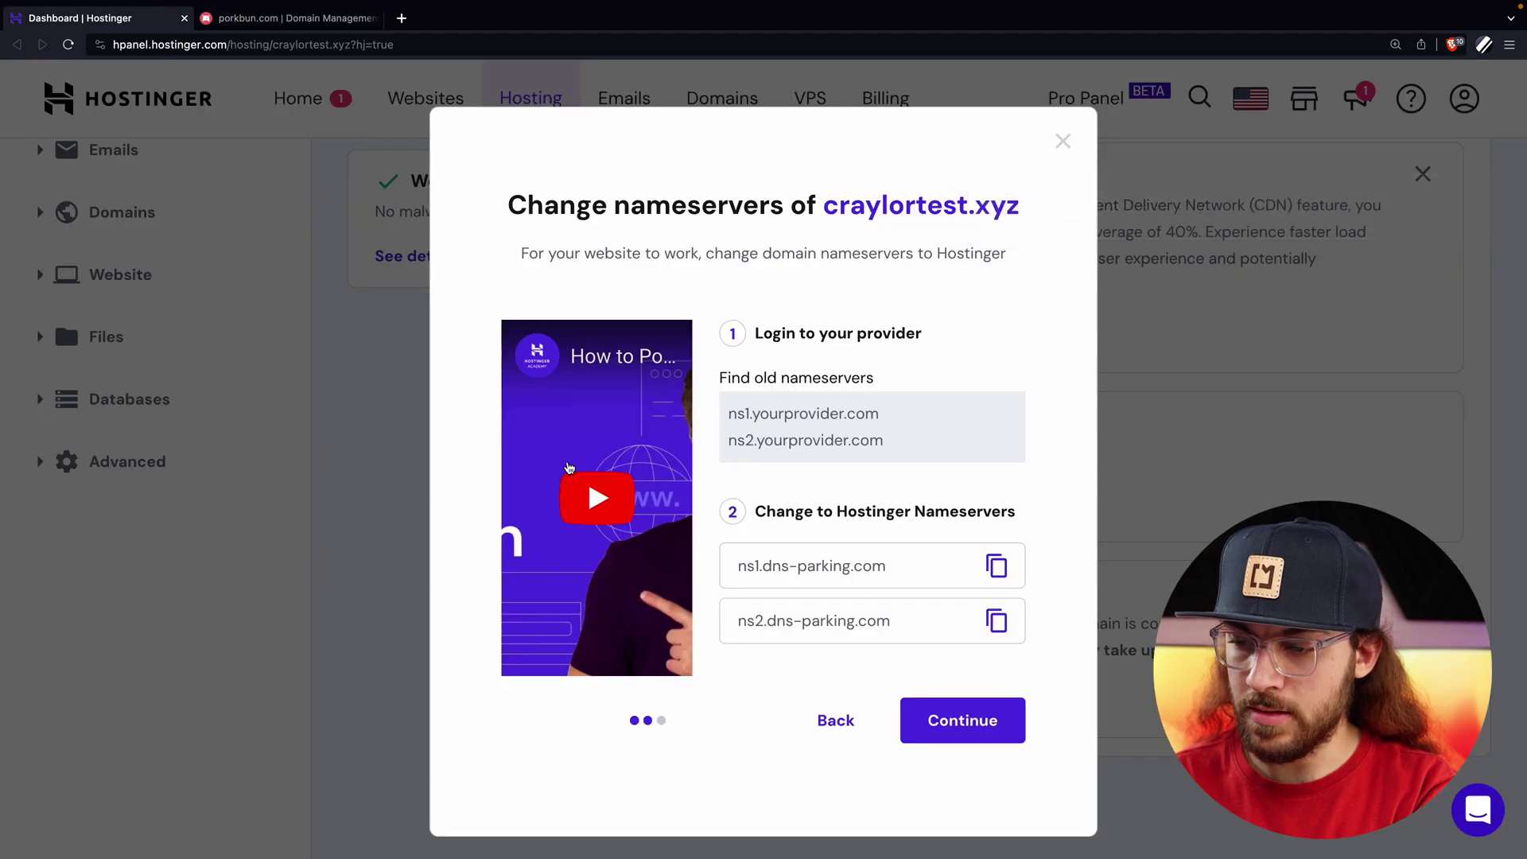
click(974, 708)
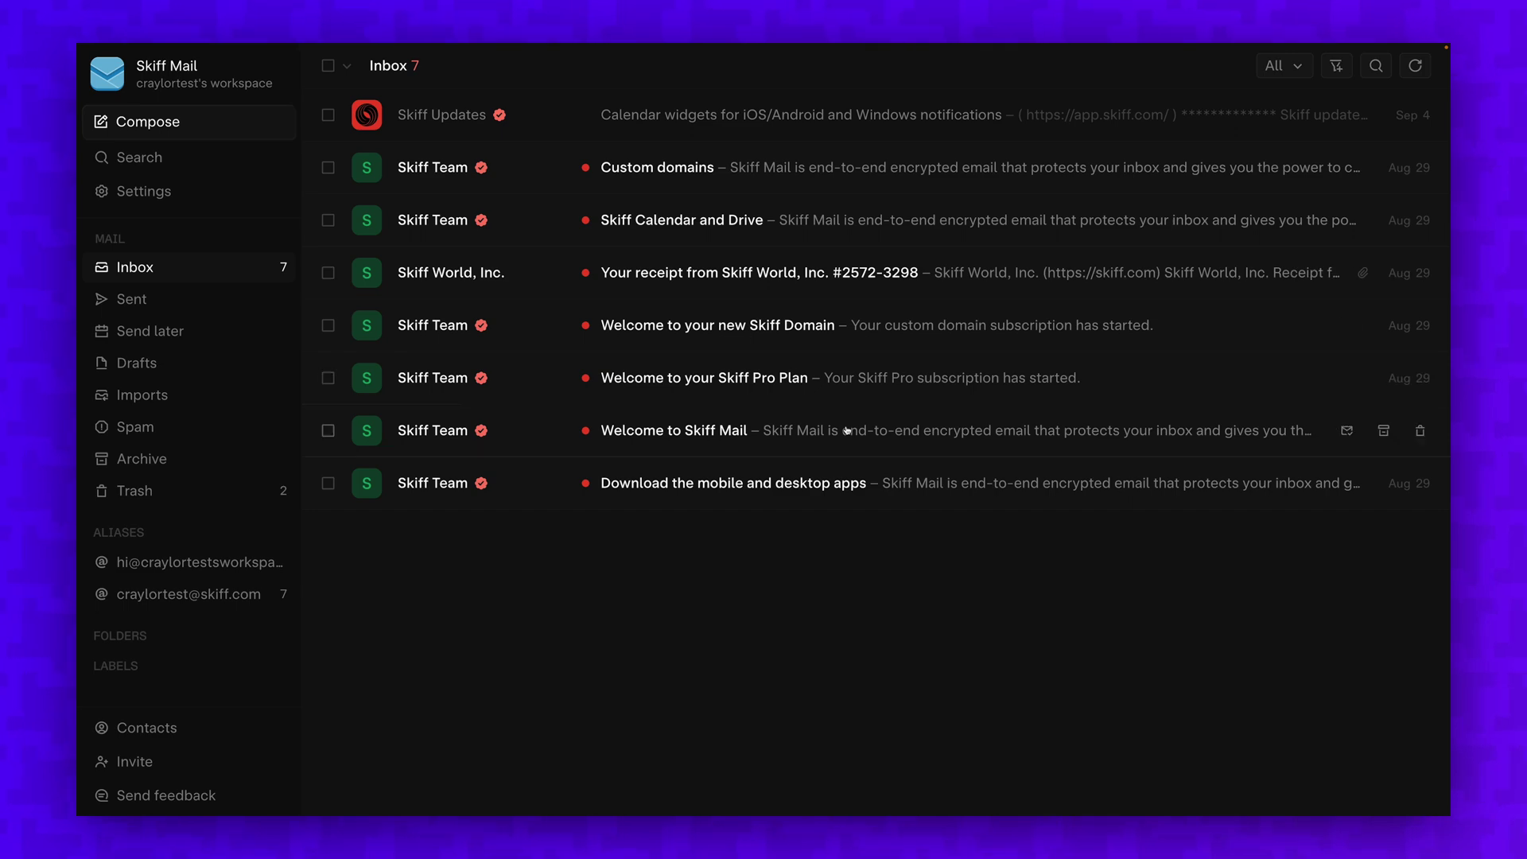
Read the Welcome to Skiff Mail email, then move on to 'Download the mobile and desktop apps'.
click(847, 430)
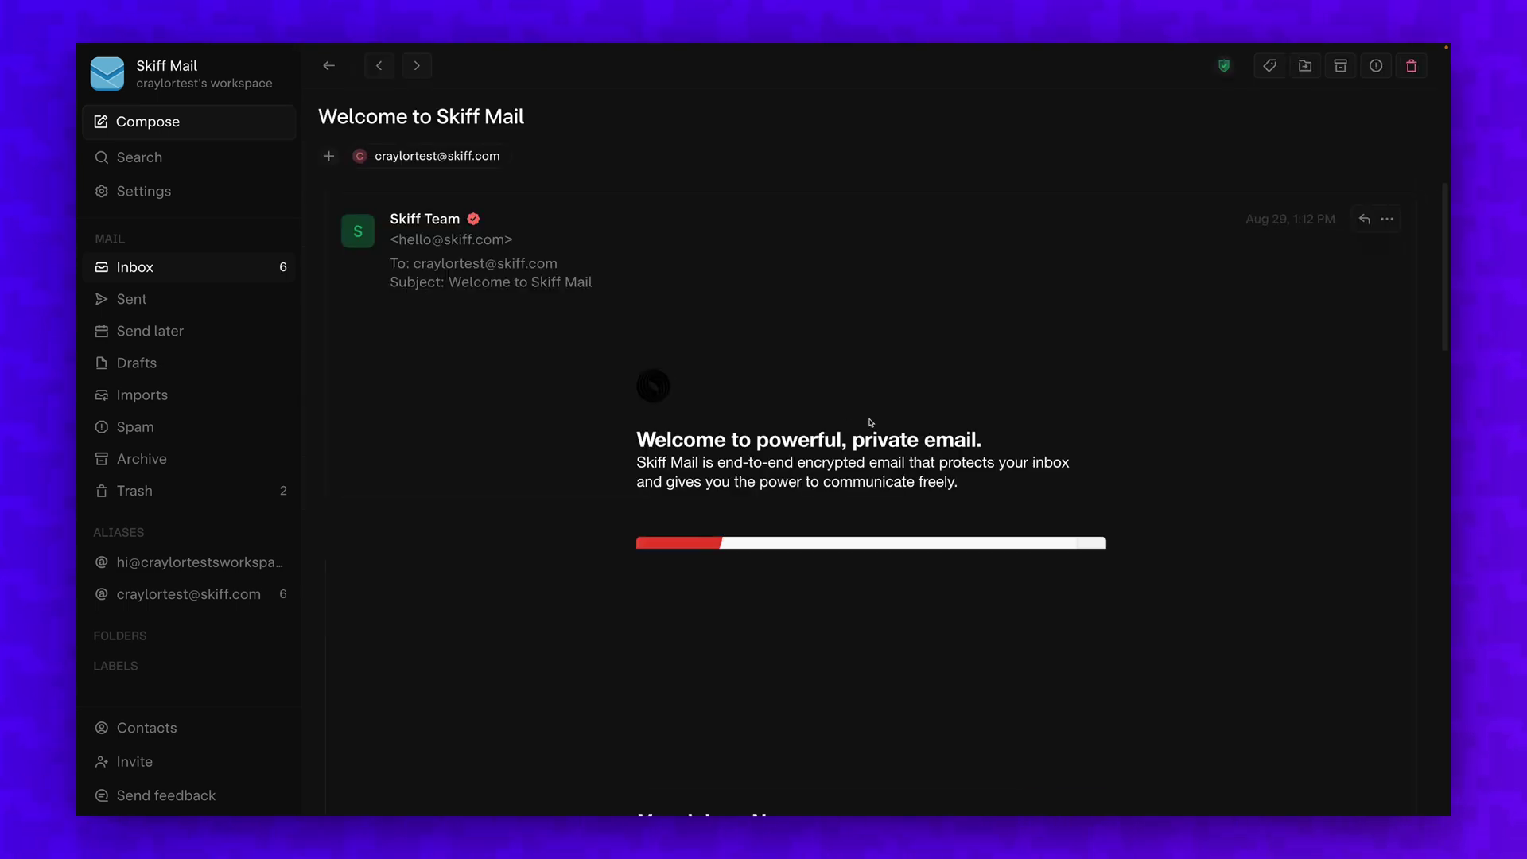
scroll(1193, 407, down, 15)
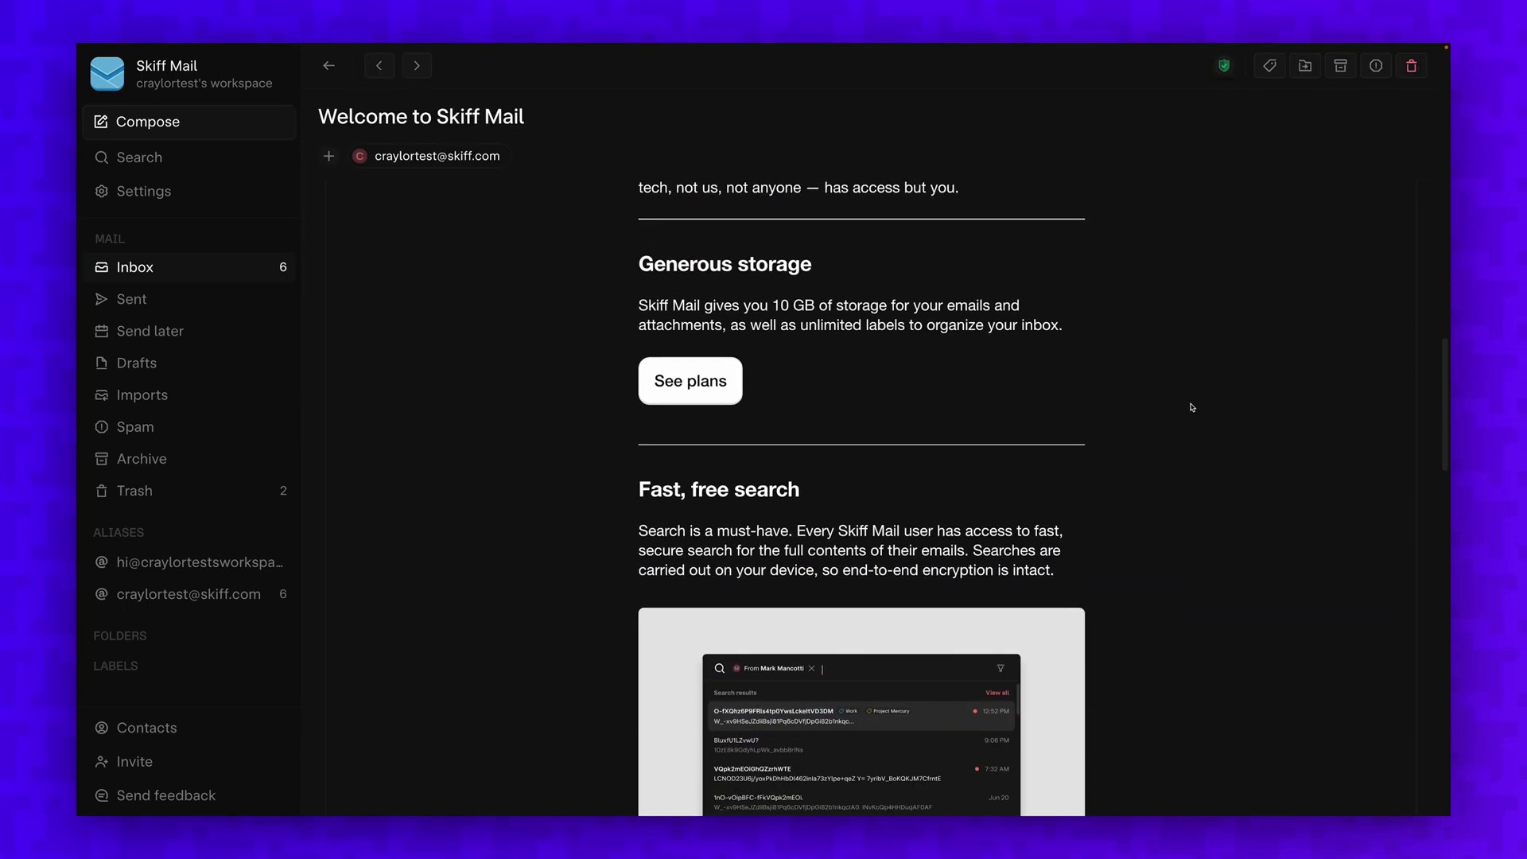
scroll(1192, 407, down, 10)
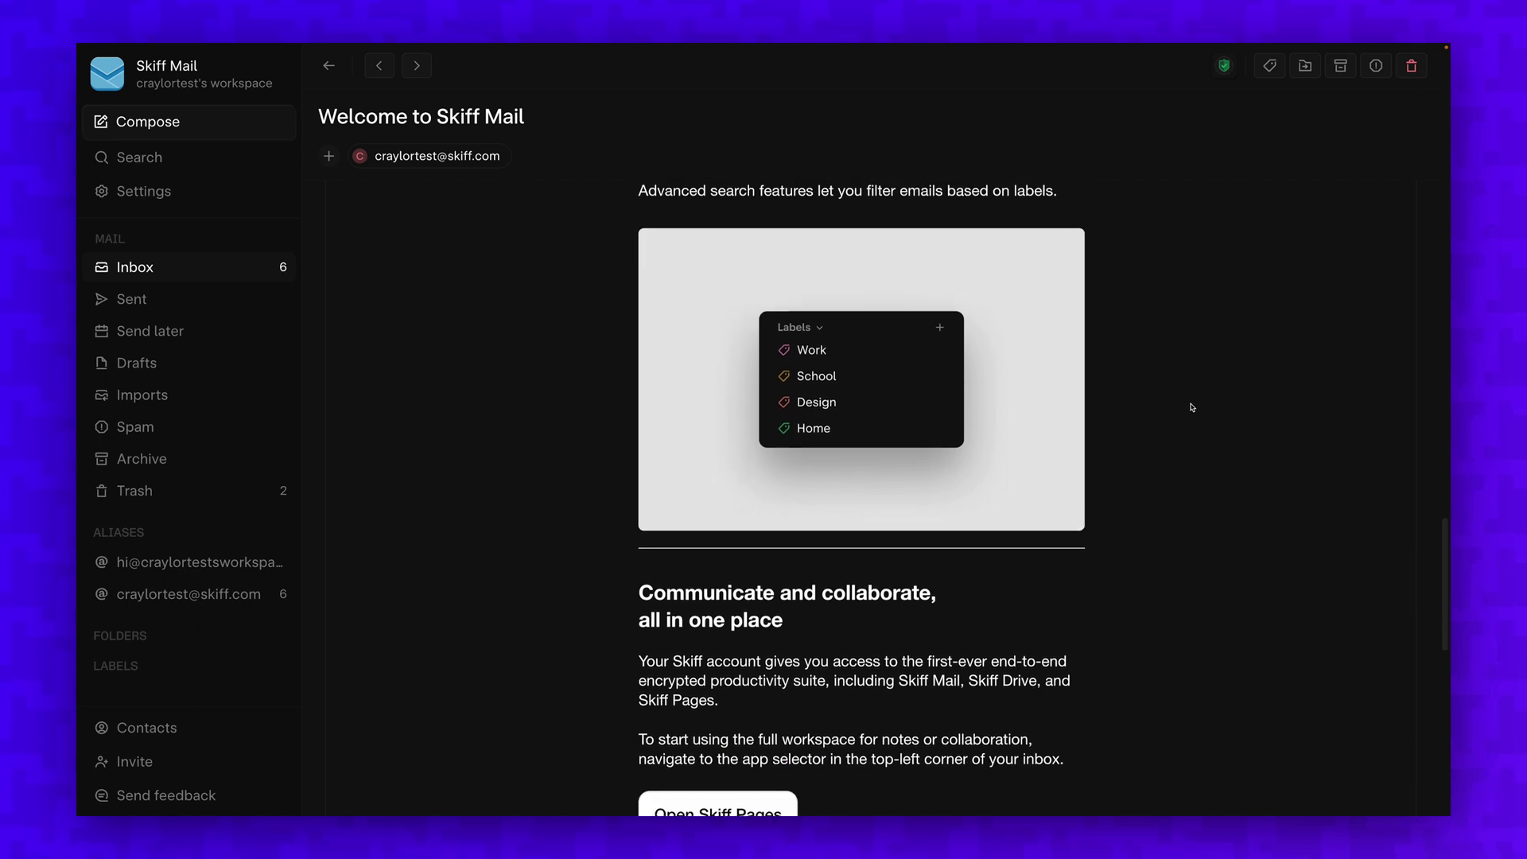
scroll(1193, 407, down, 4)
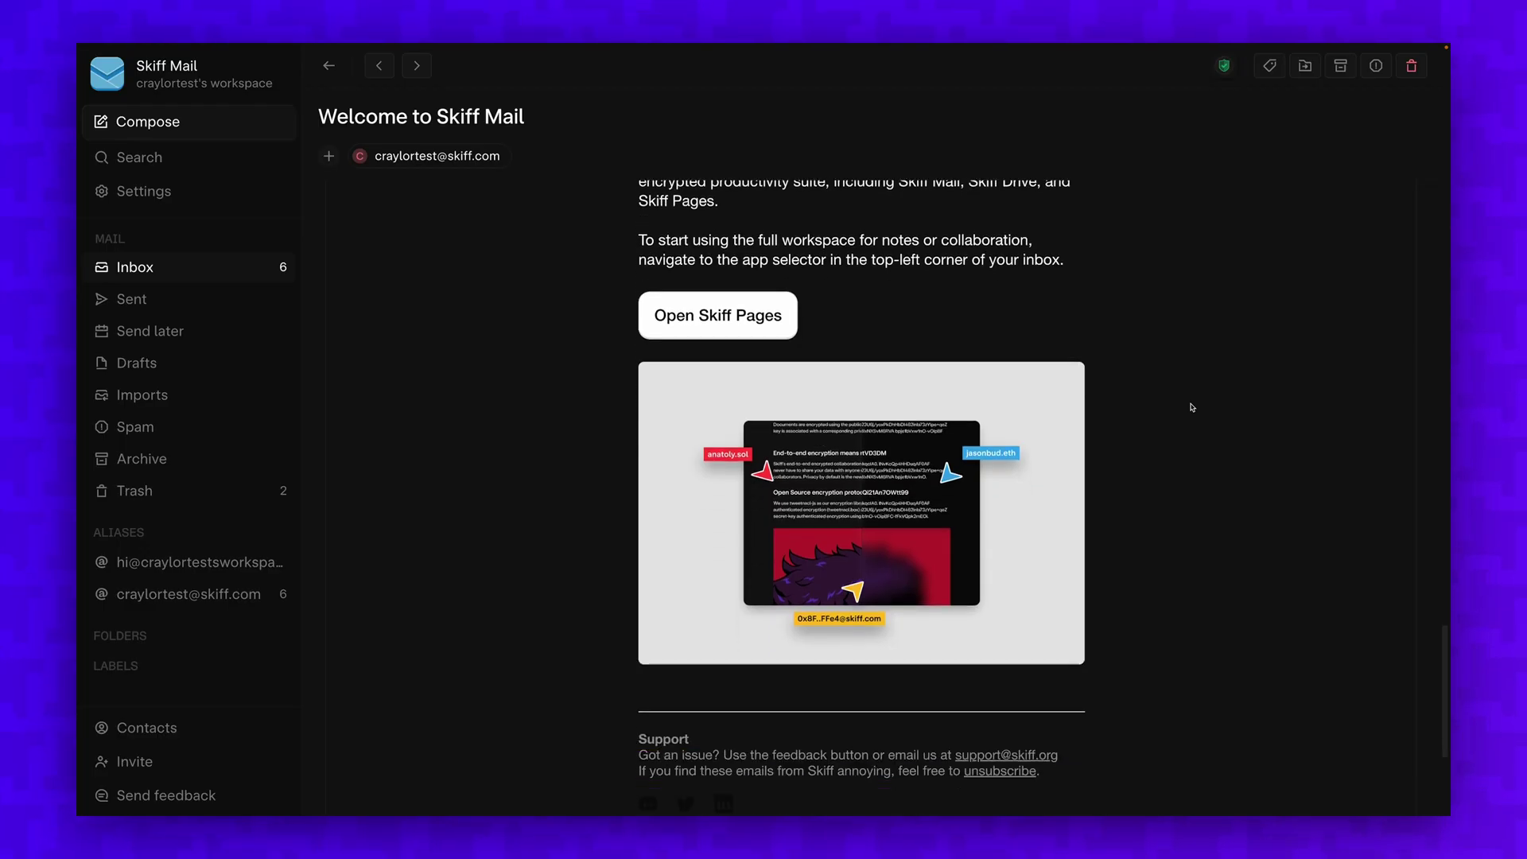
scroll(1190, 406, down, 5)
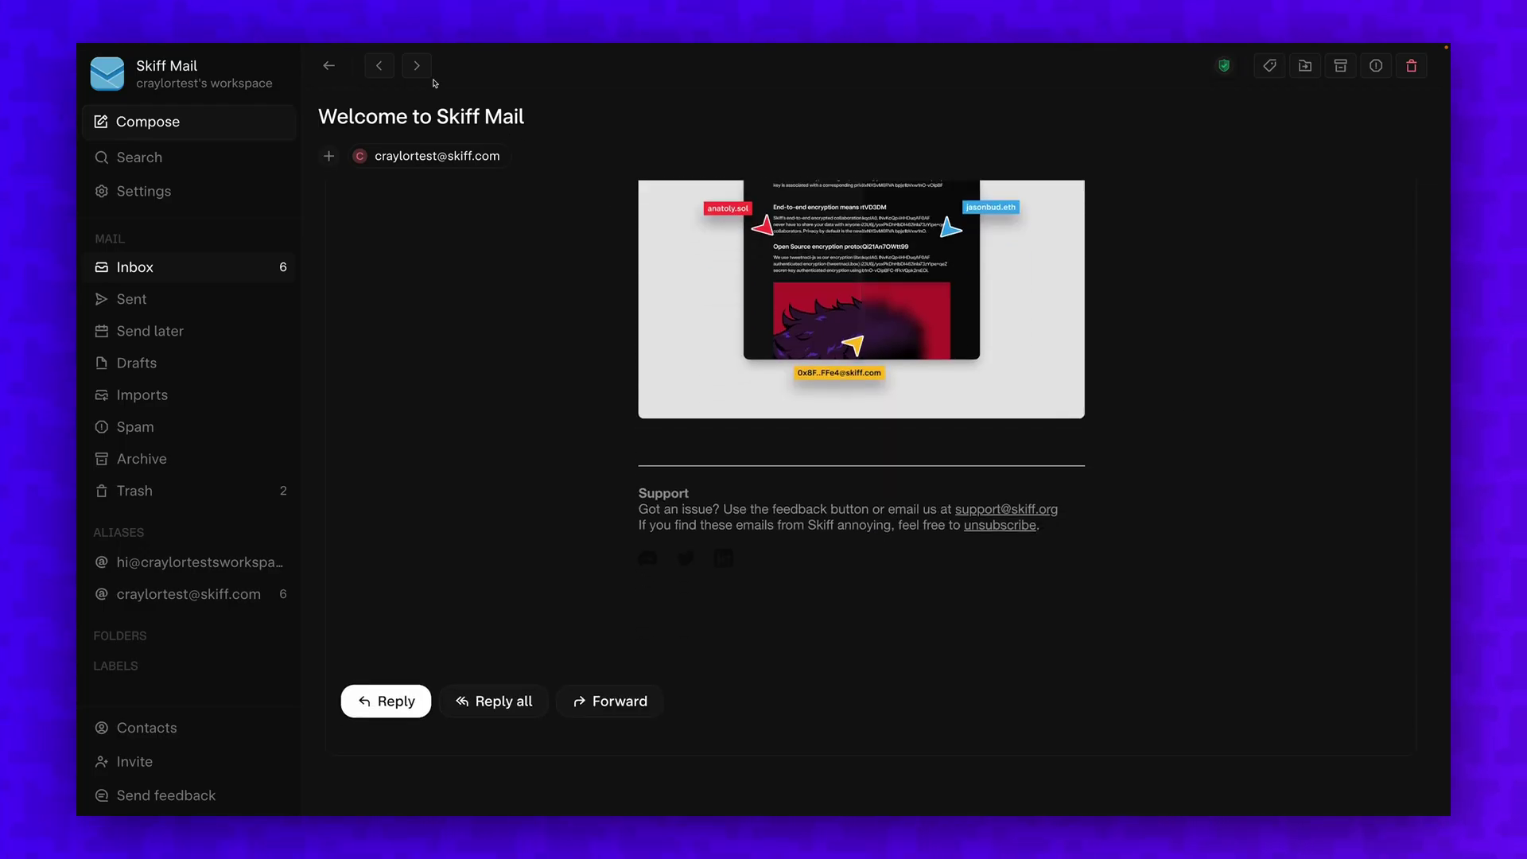
click(417, 67)
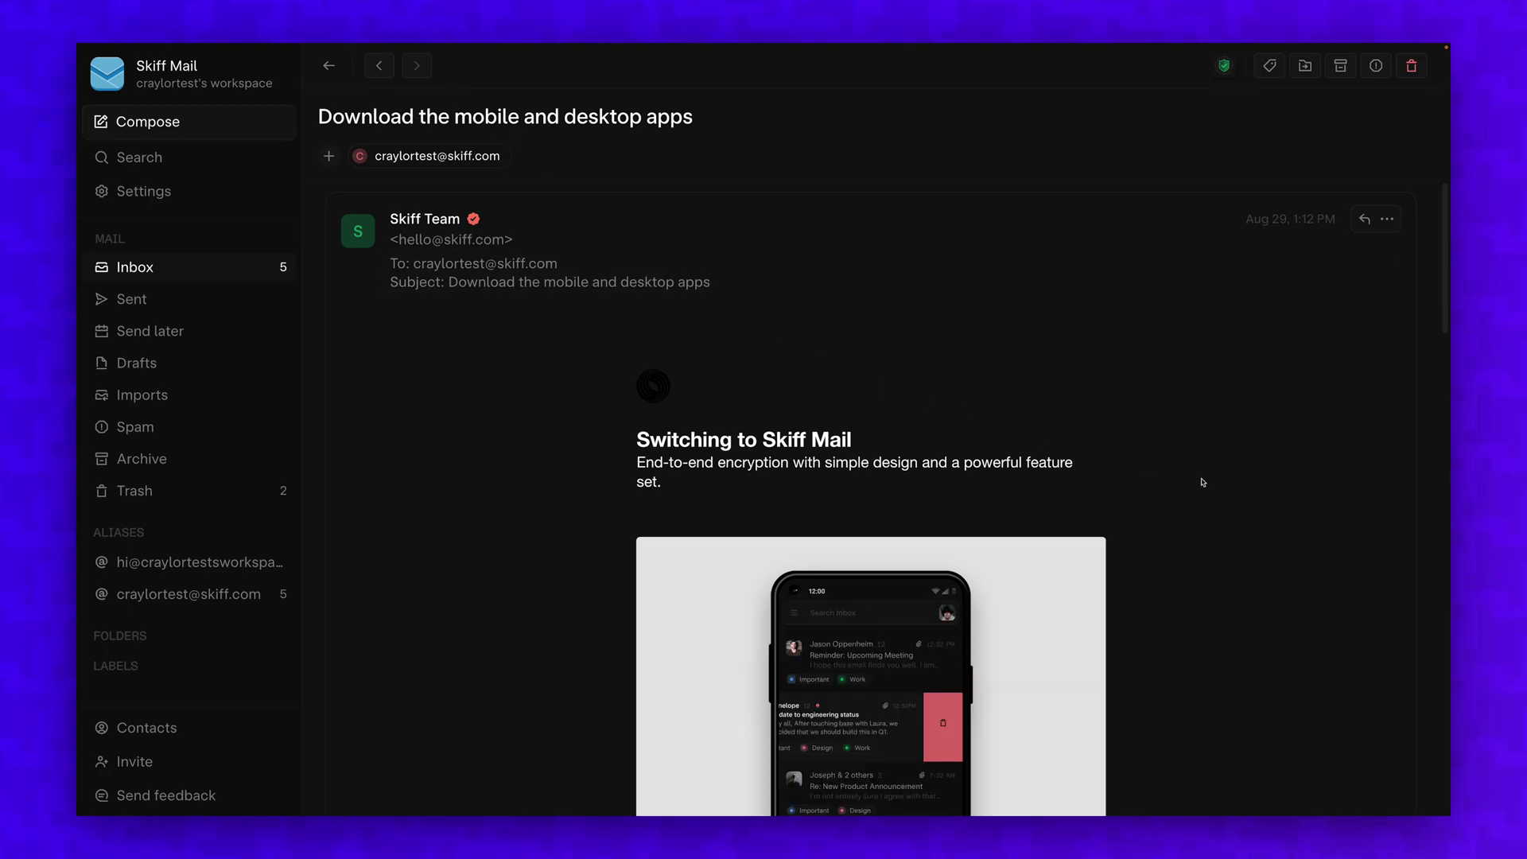
scroll(1201, 481, down, 10)
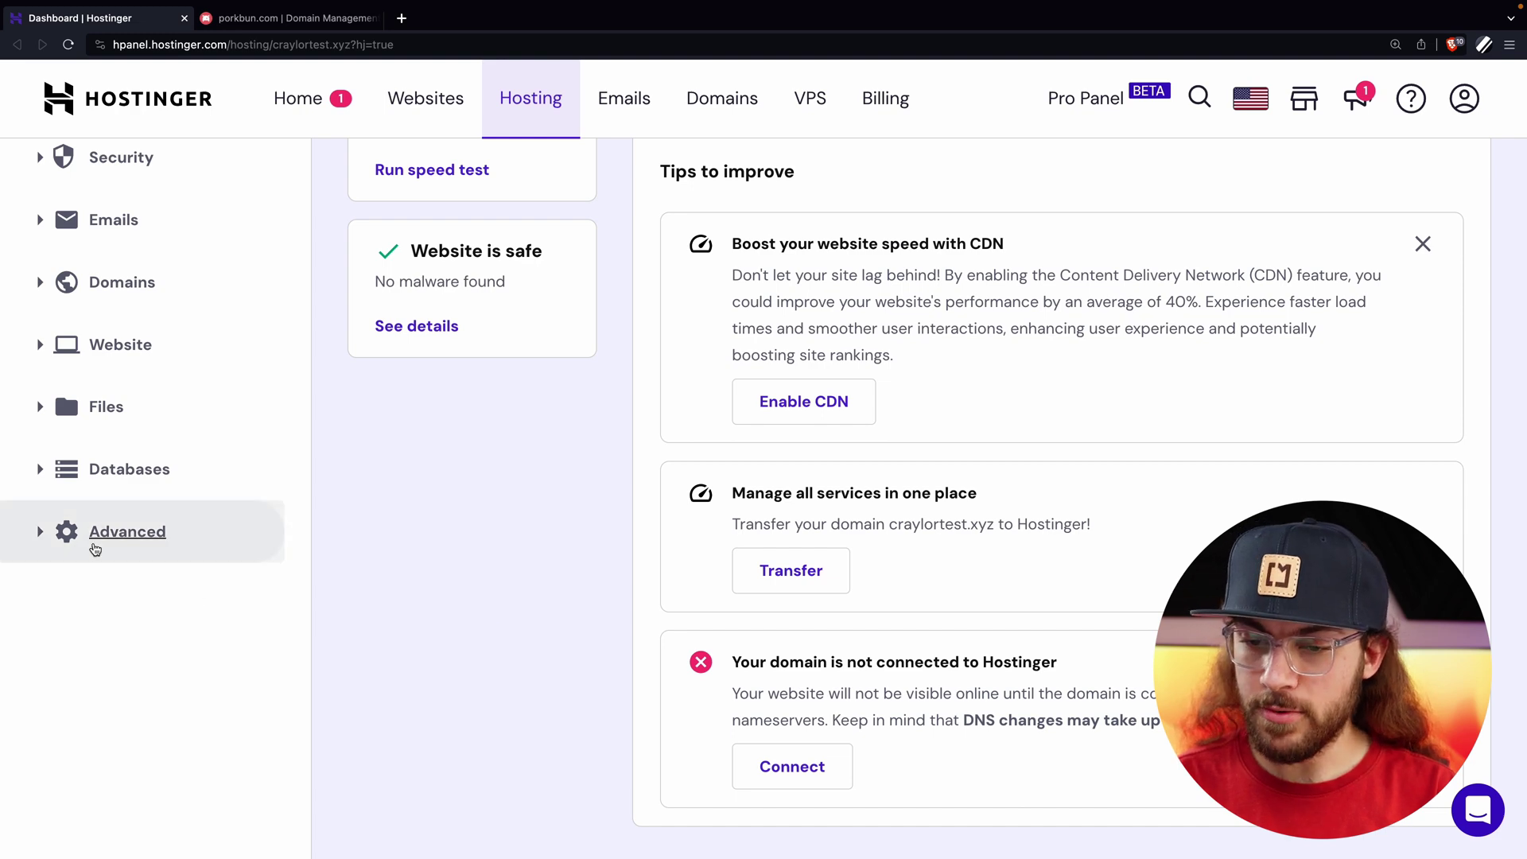
Open craylortest.xyz's DNS Zone Editor under Advanced and review record types, leaving A selected.
click(95, 547)
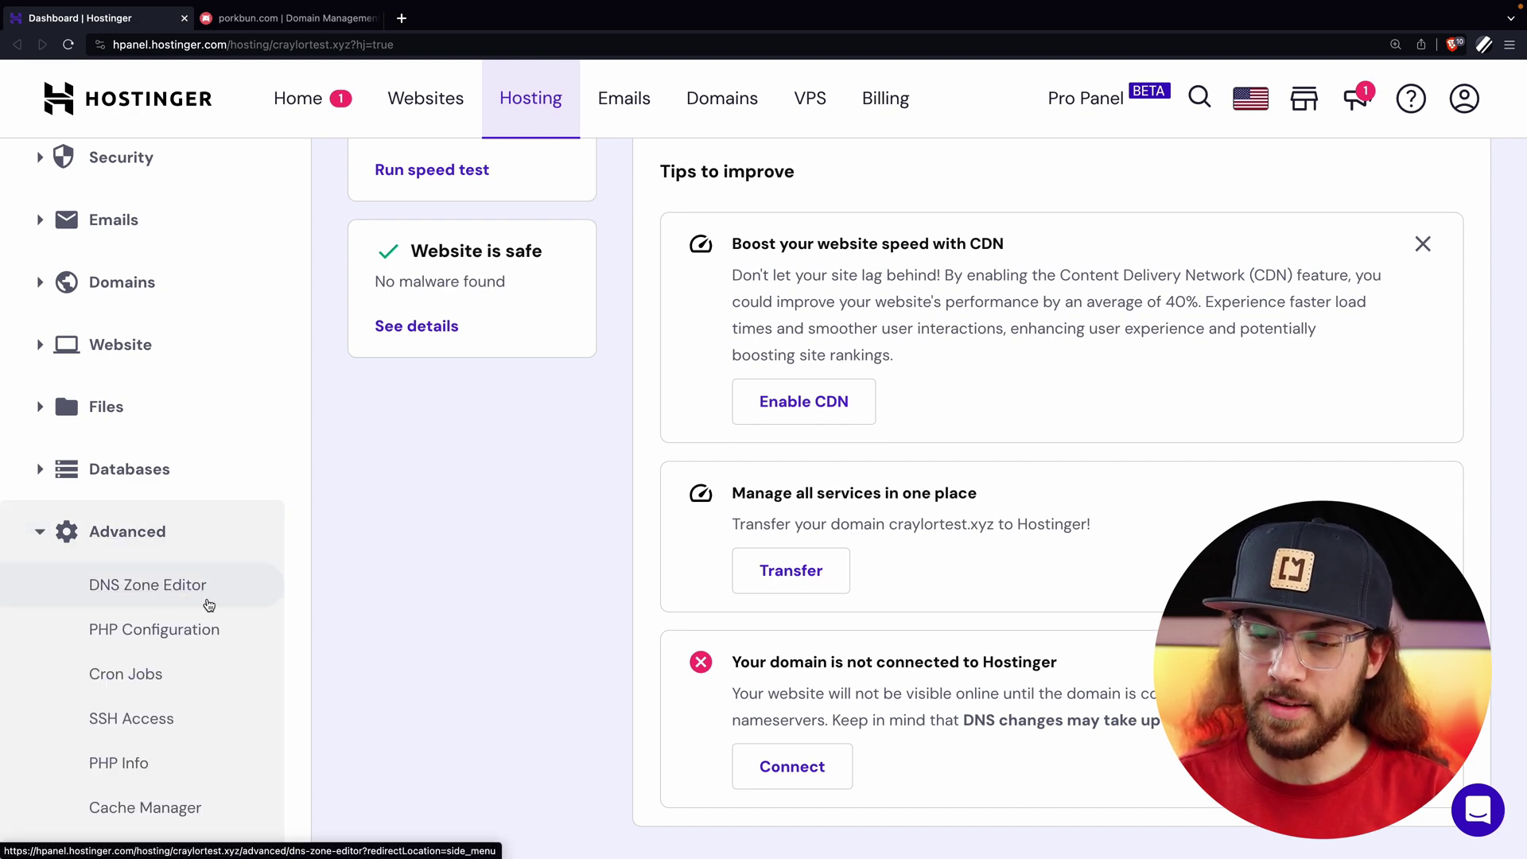
click(208, 605)
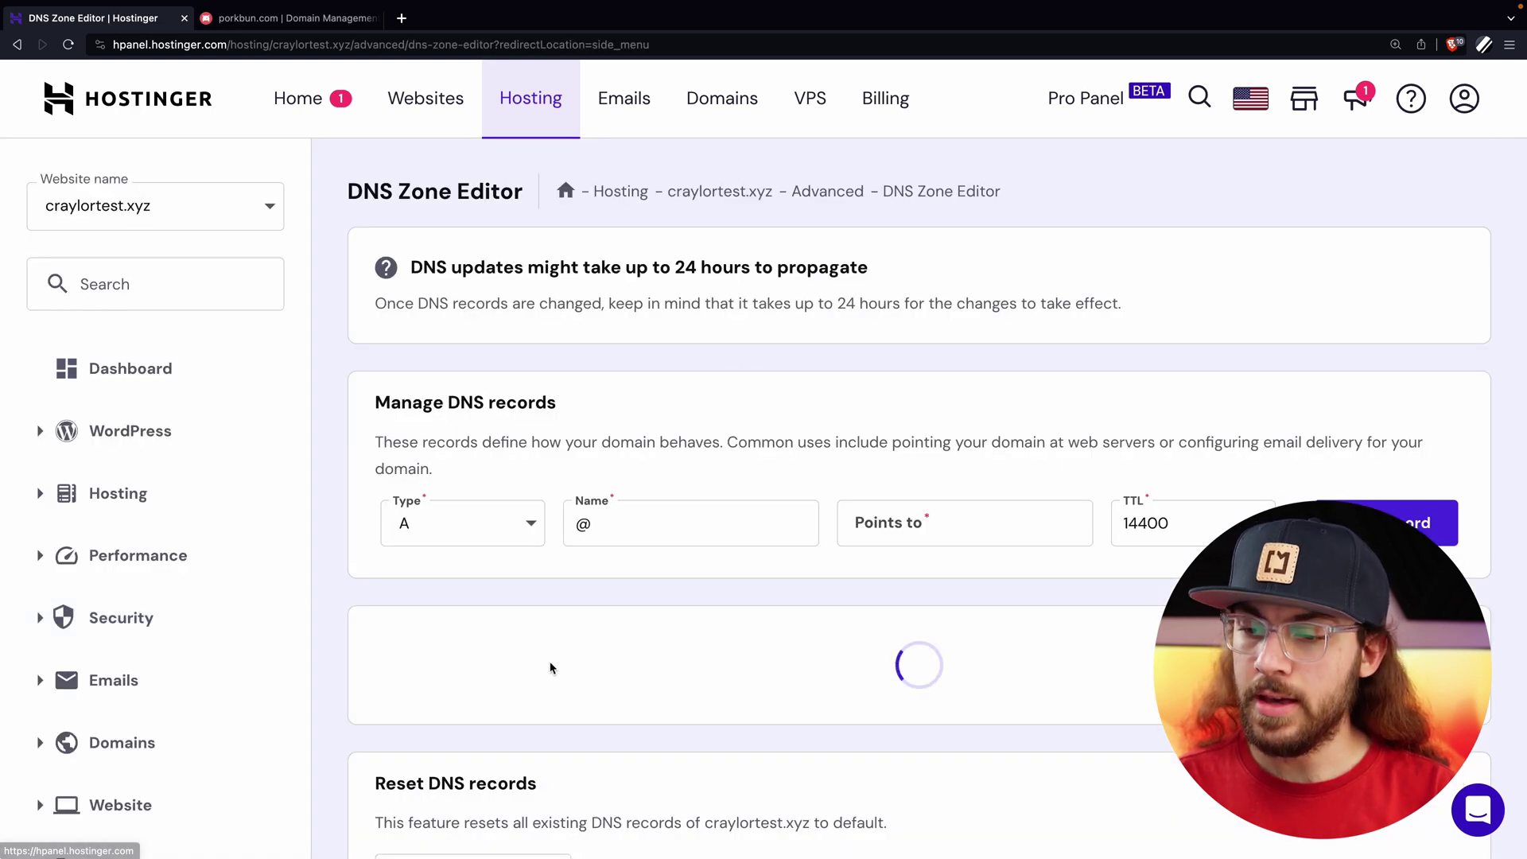
scroll(547, 664, down, 3)
click(523, 375)
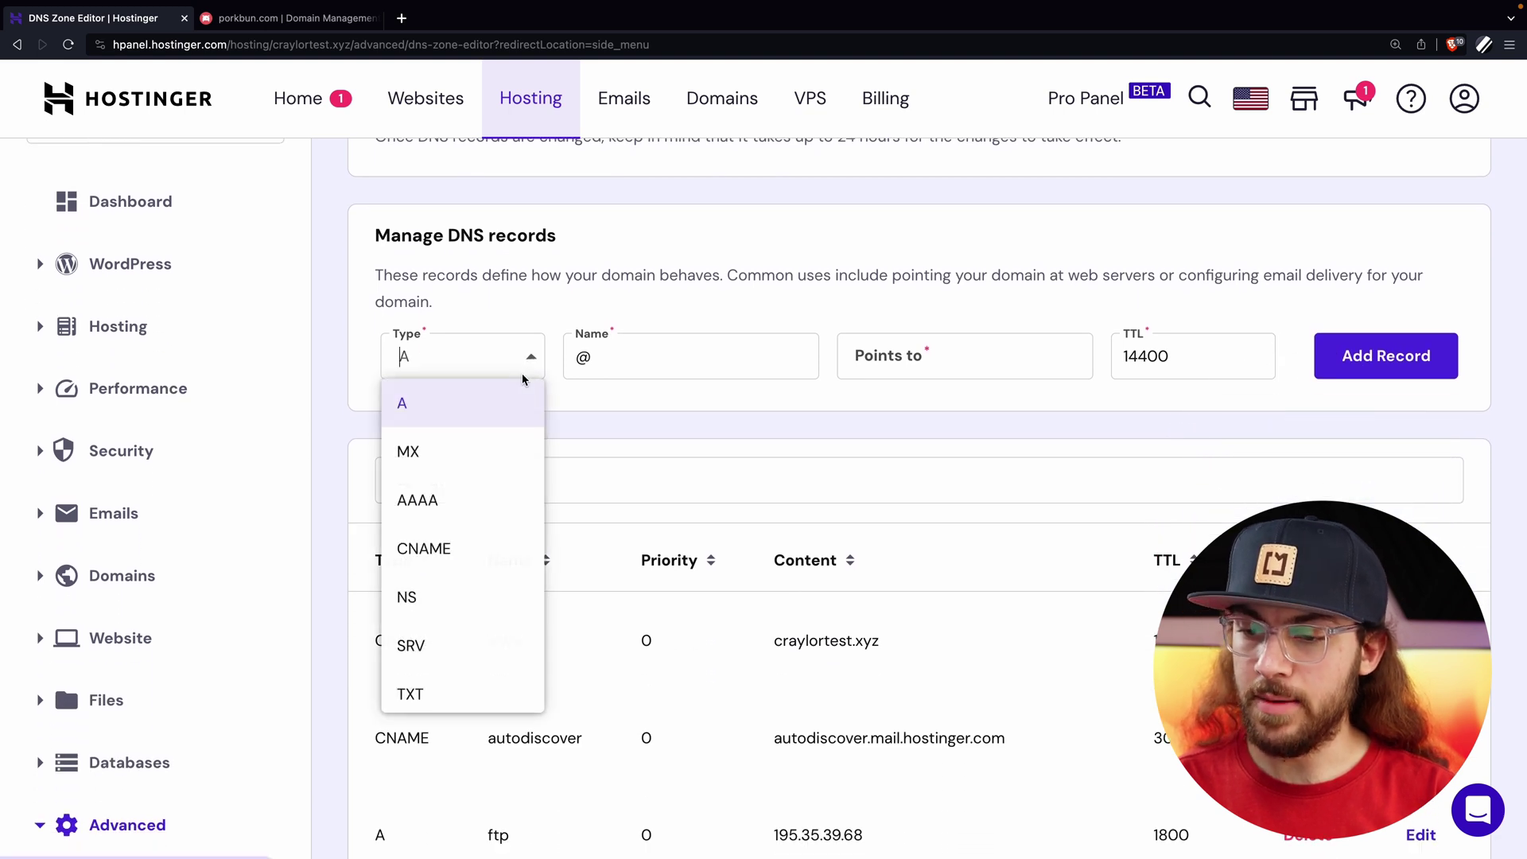
click(602, 436)
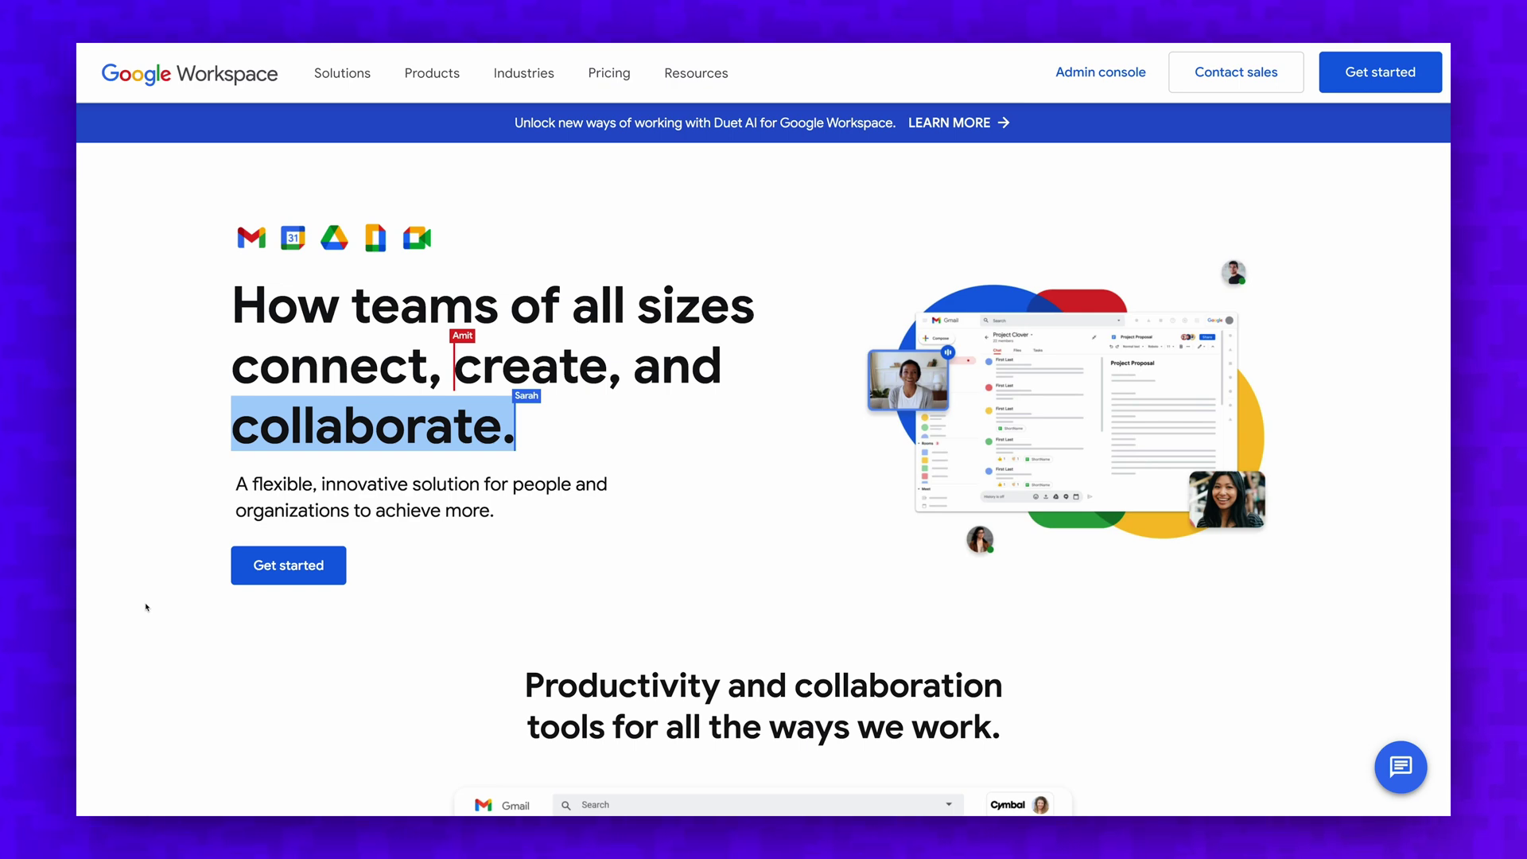
Scroll through the Google Workspace homepage and Cloudflare's Application Security & Performance page.
scroll(145, 607, down, 4)
scroll(146, 607, down, 6)
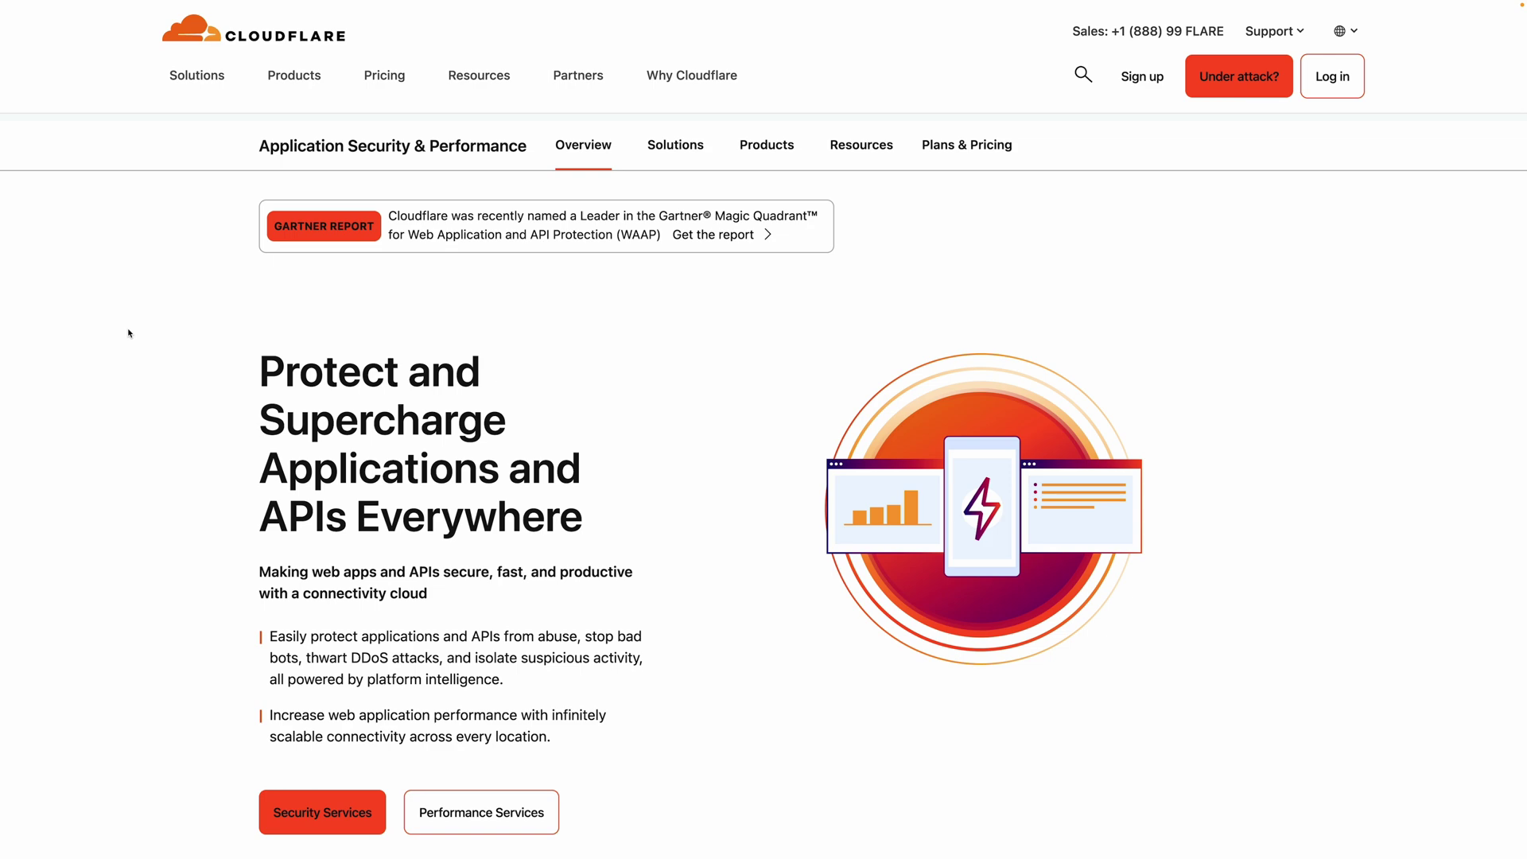
scroll(127, 332, down, 4)
scroll(128, 332, down, 7)
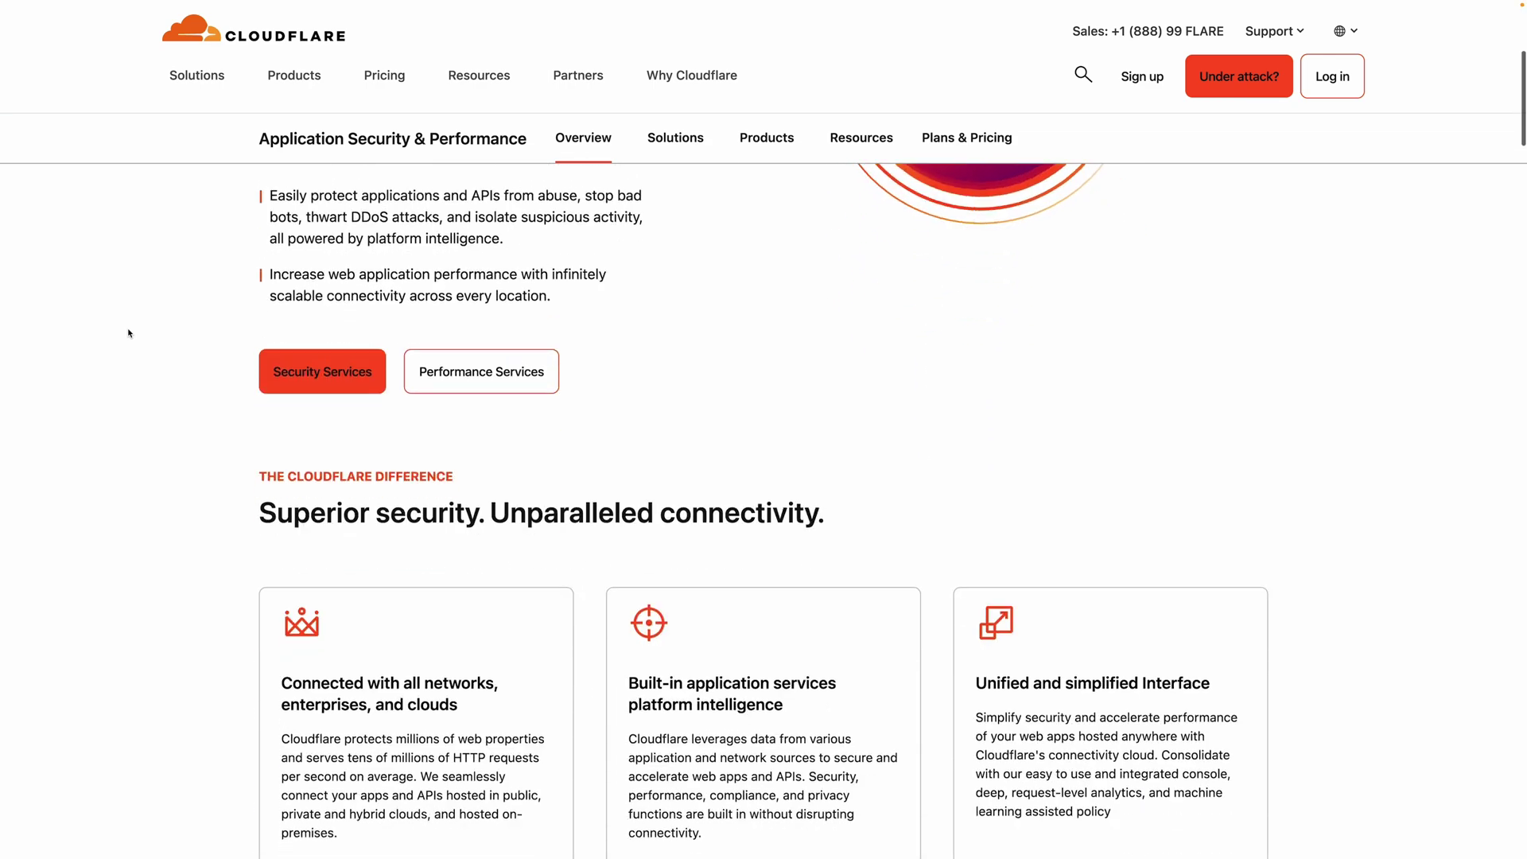
scroll(128, 332, down, 2)
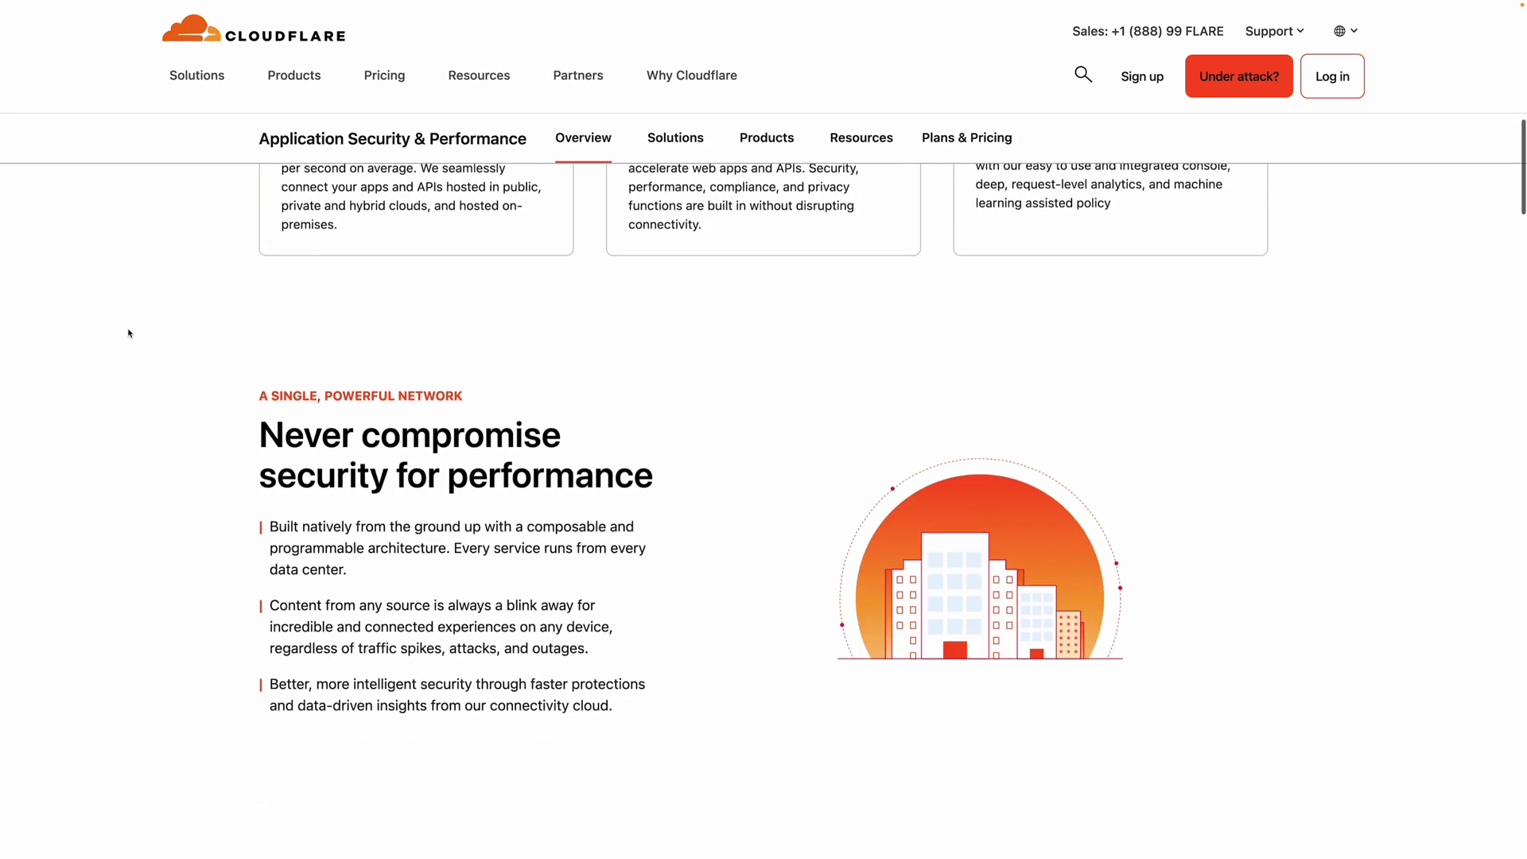
scroll(128, 332, down, 2)
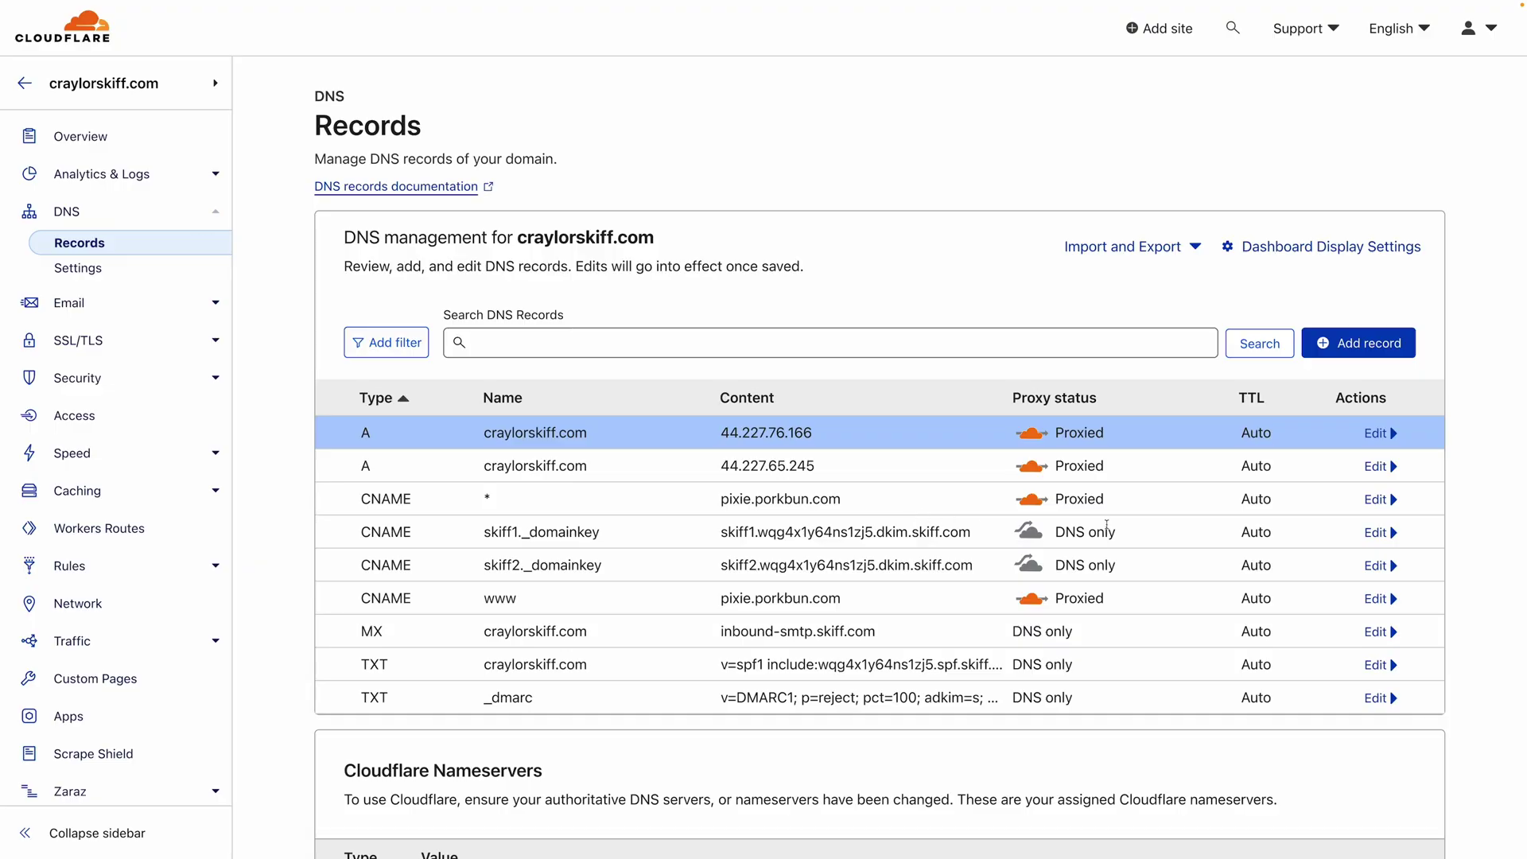
Open craylorskiff.com's wildcard CNAME record (* to pixie.porkbun.com) for editing in Cloudflare DNS.
click(1377, 500)
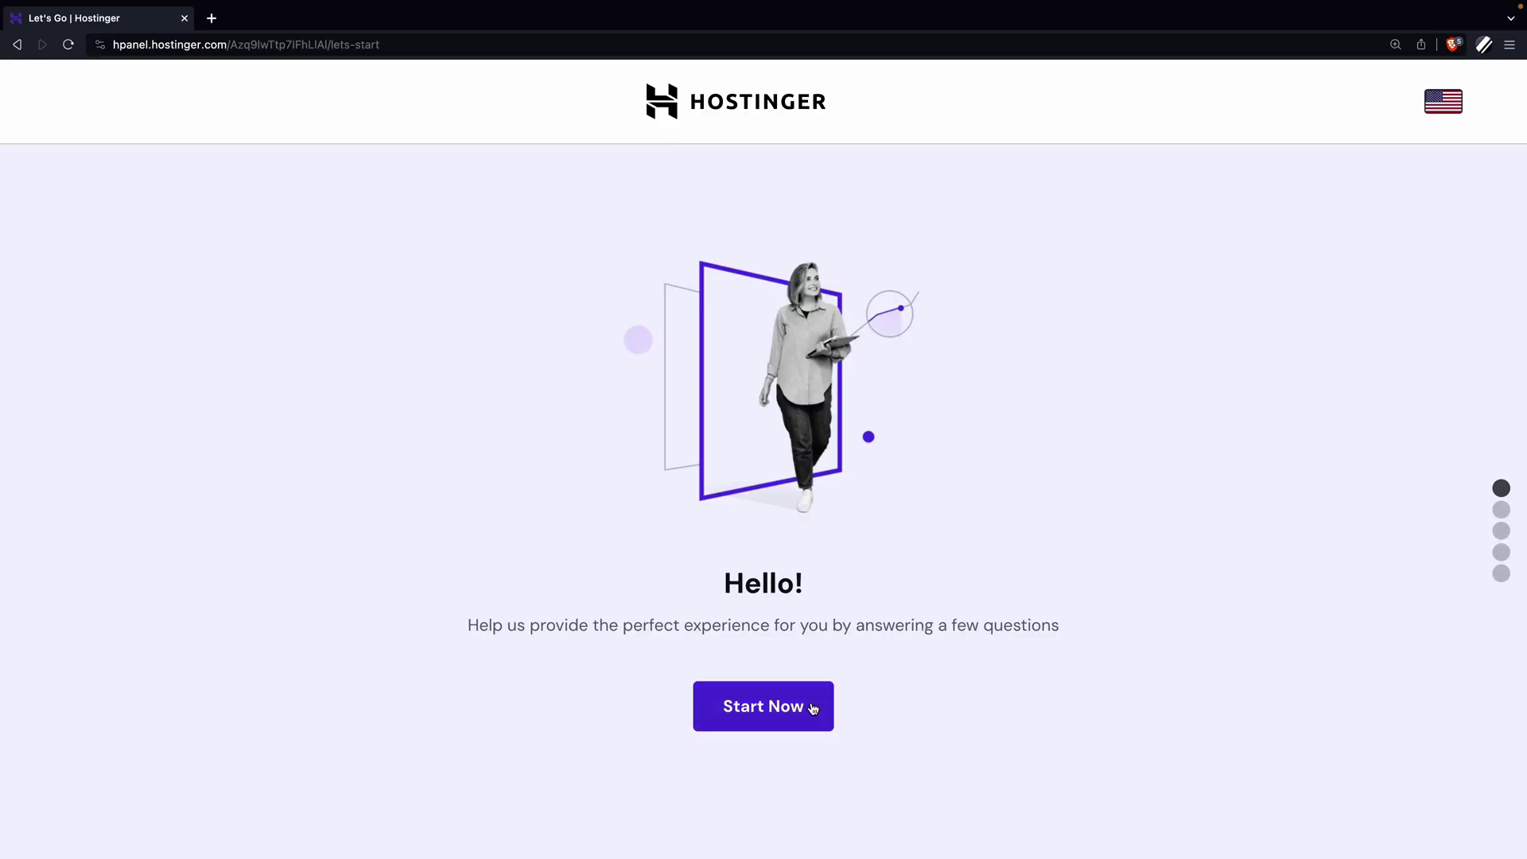
Start Hostinger's onboarding survey and answer 'I already have a website'.
click(813, 708)
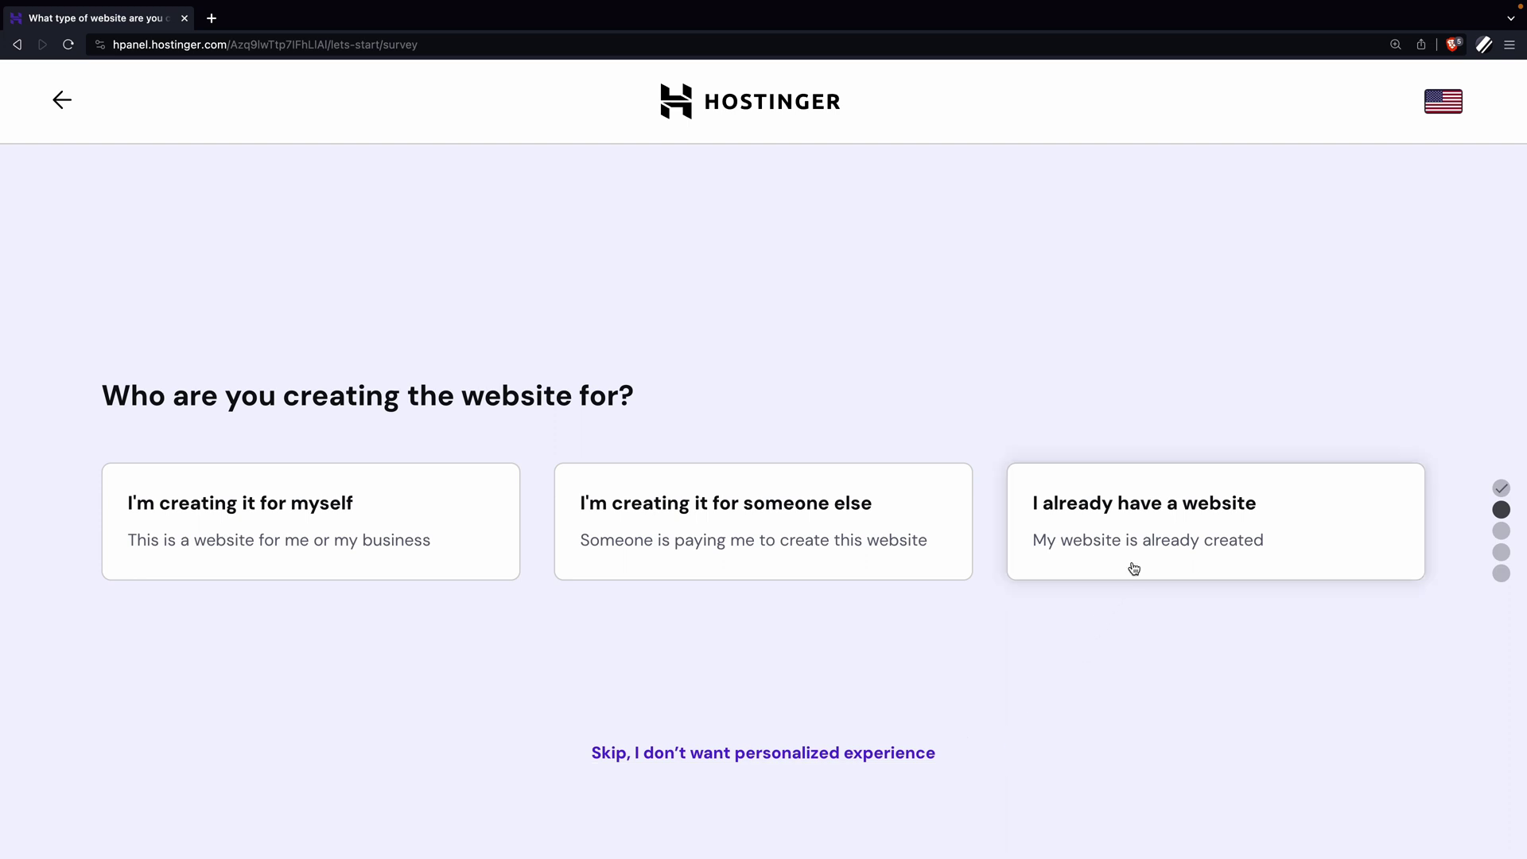
click(1153, 547)
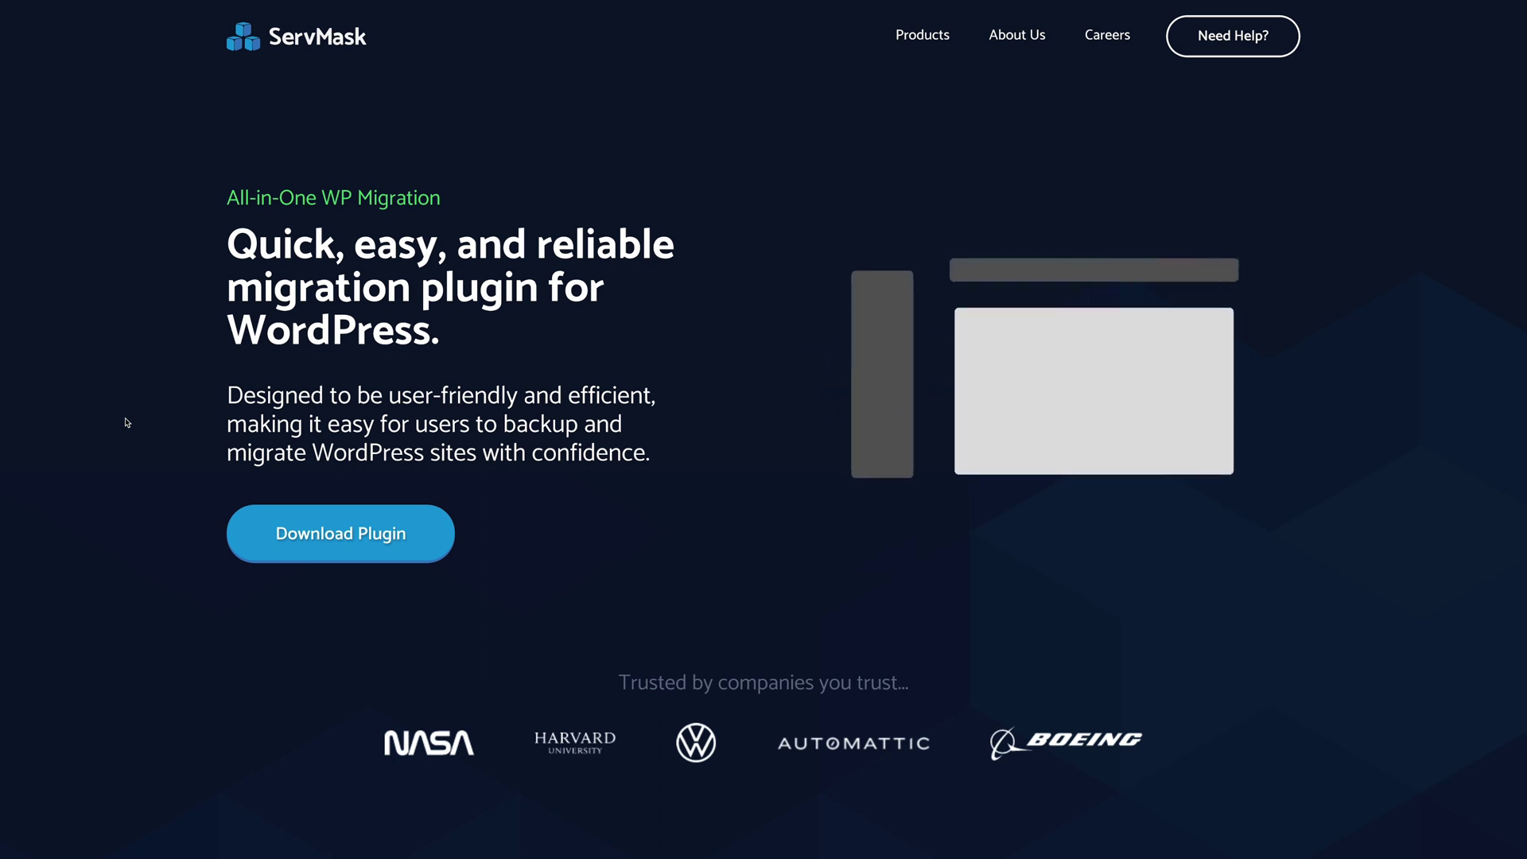
scroll(127, 422, down, 3)
scroll(128, 422, down, 5)
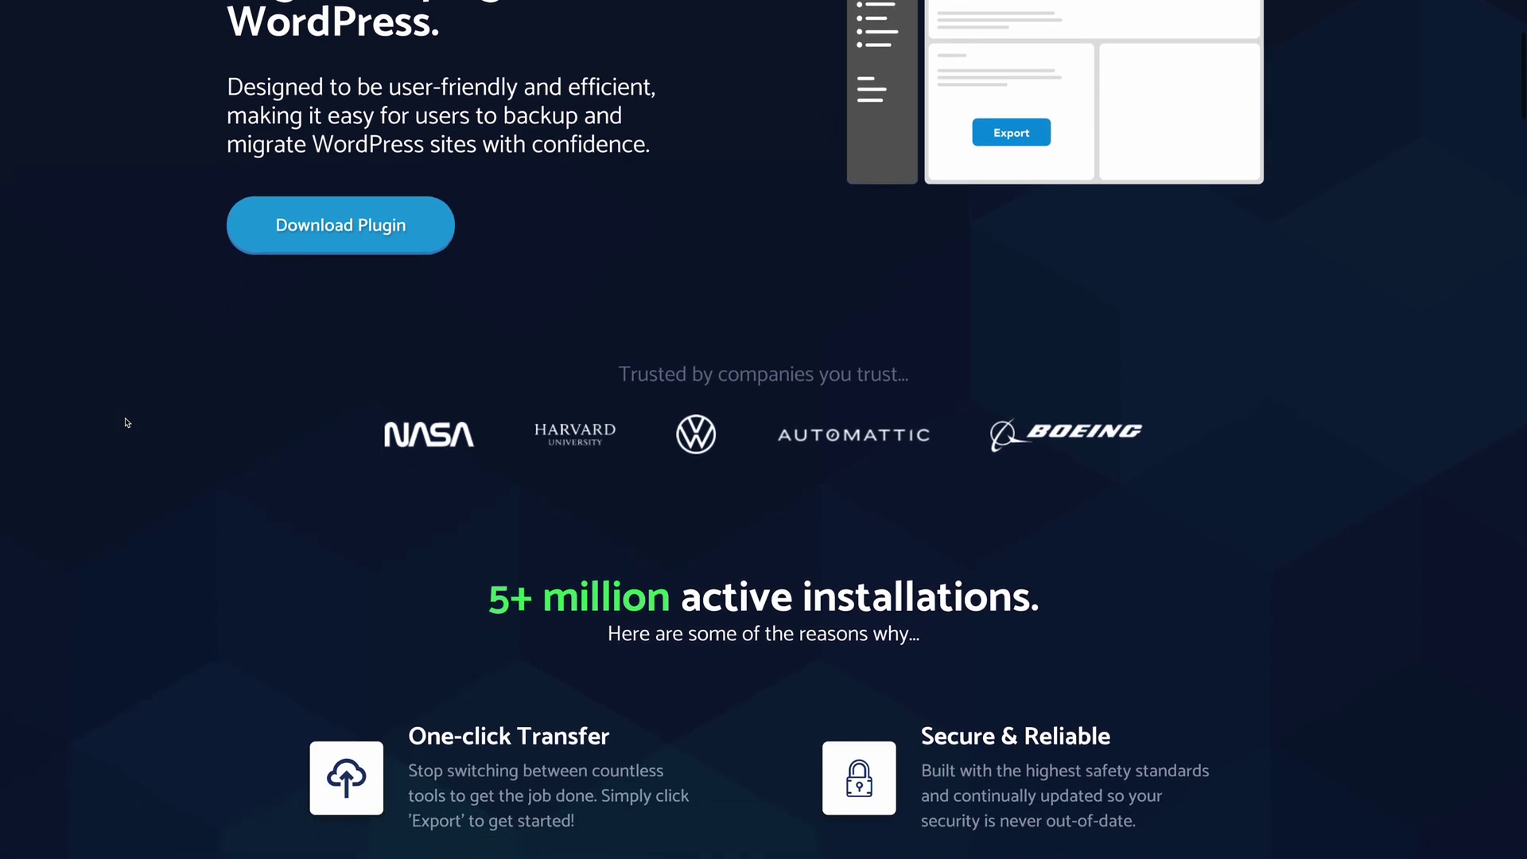
scroll(127, 422, down, 2)
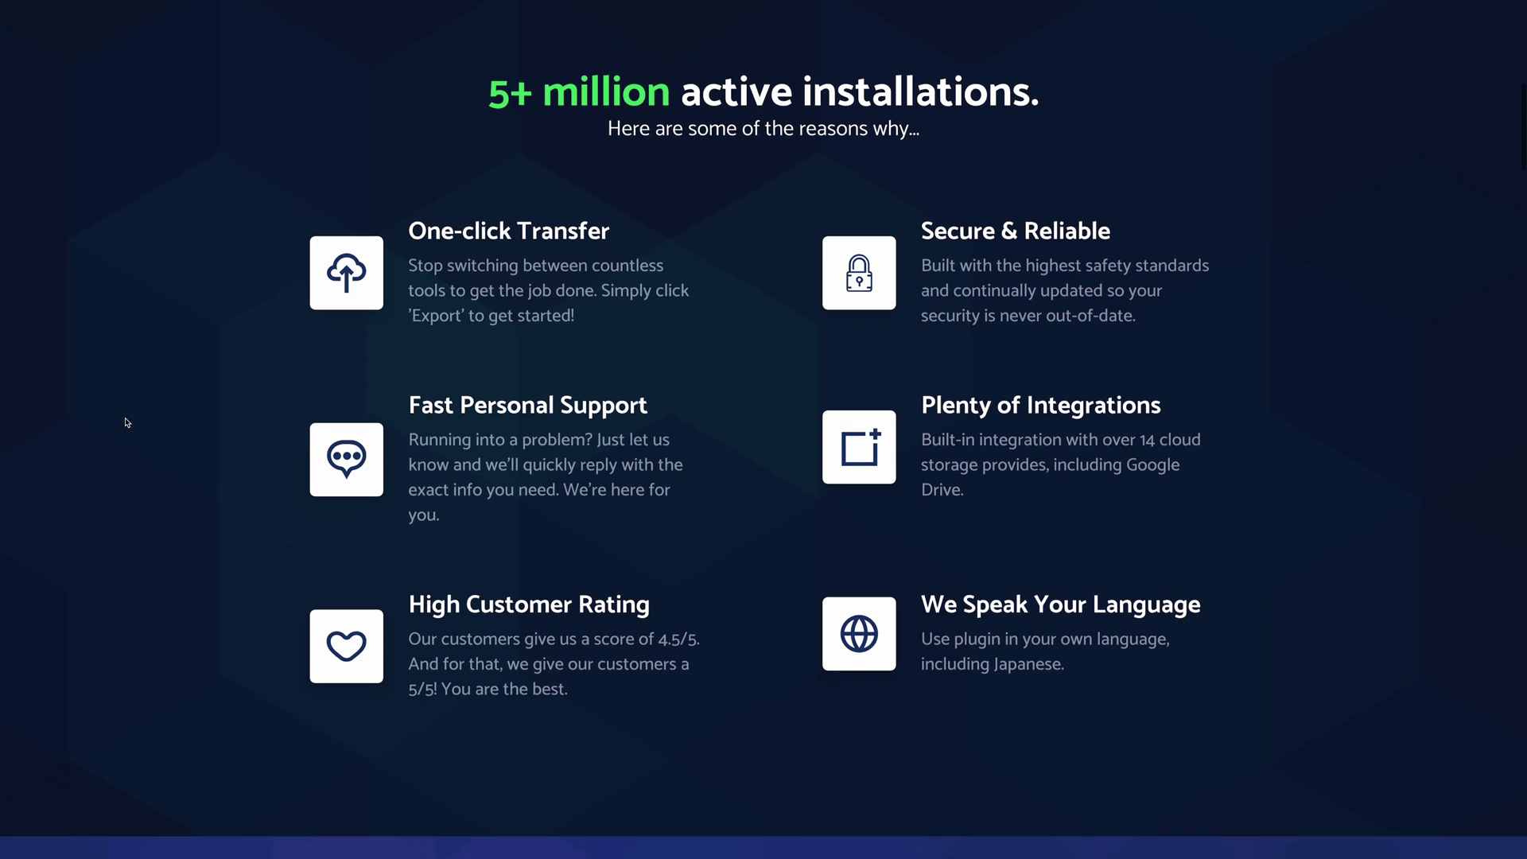
scroll(127, 422, down, 8)
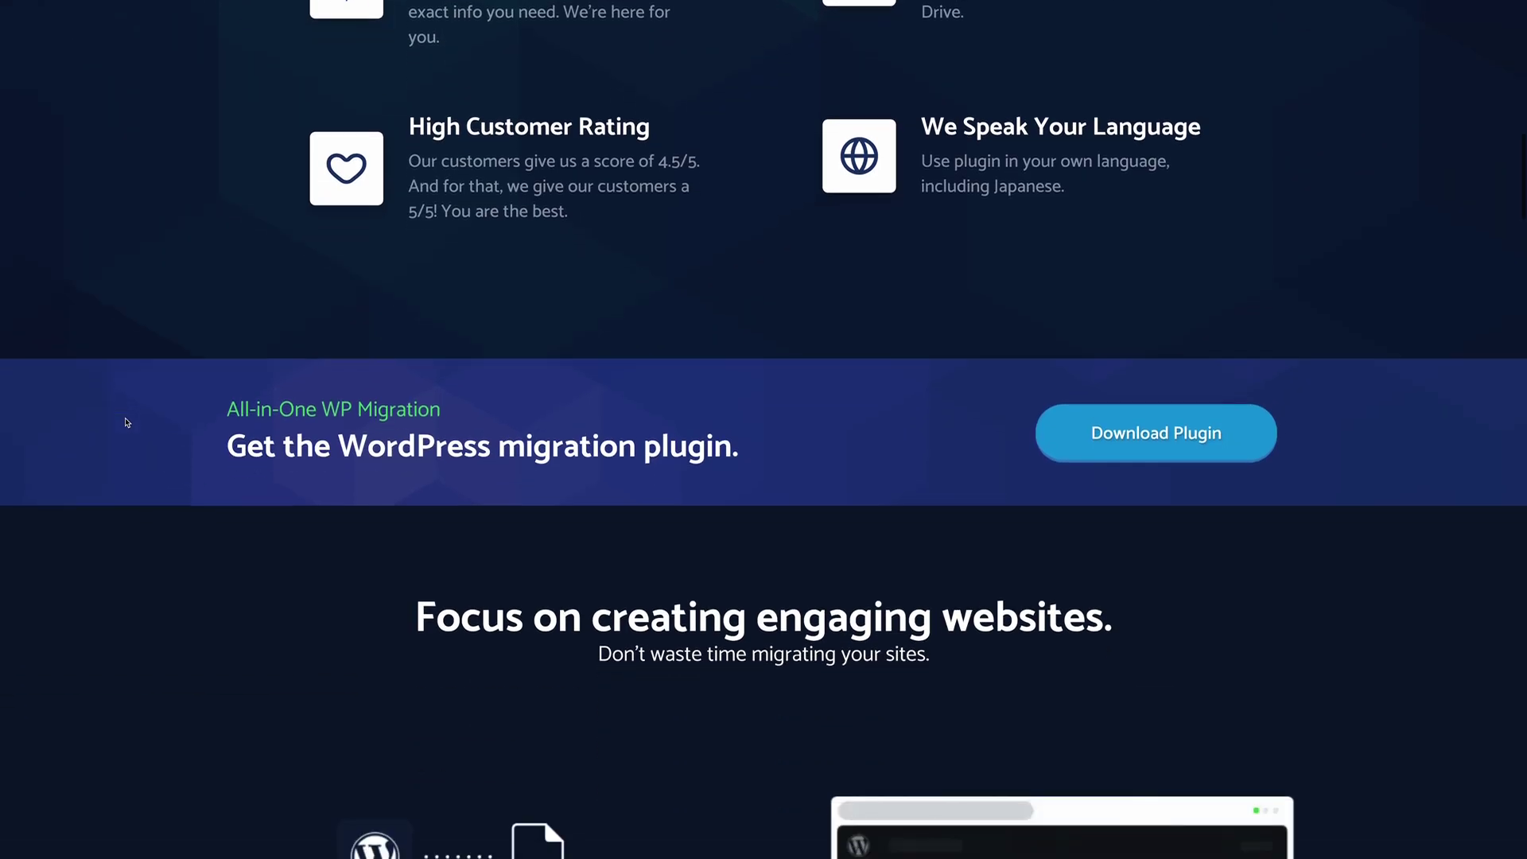
scroll(127, 422, down, 4)
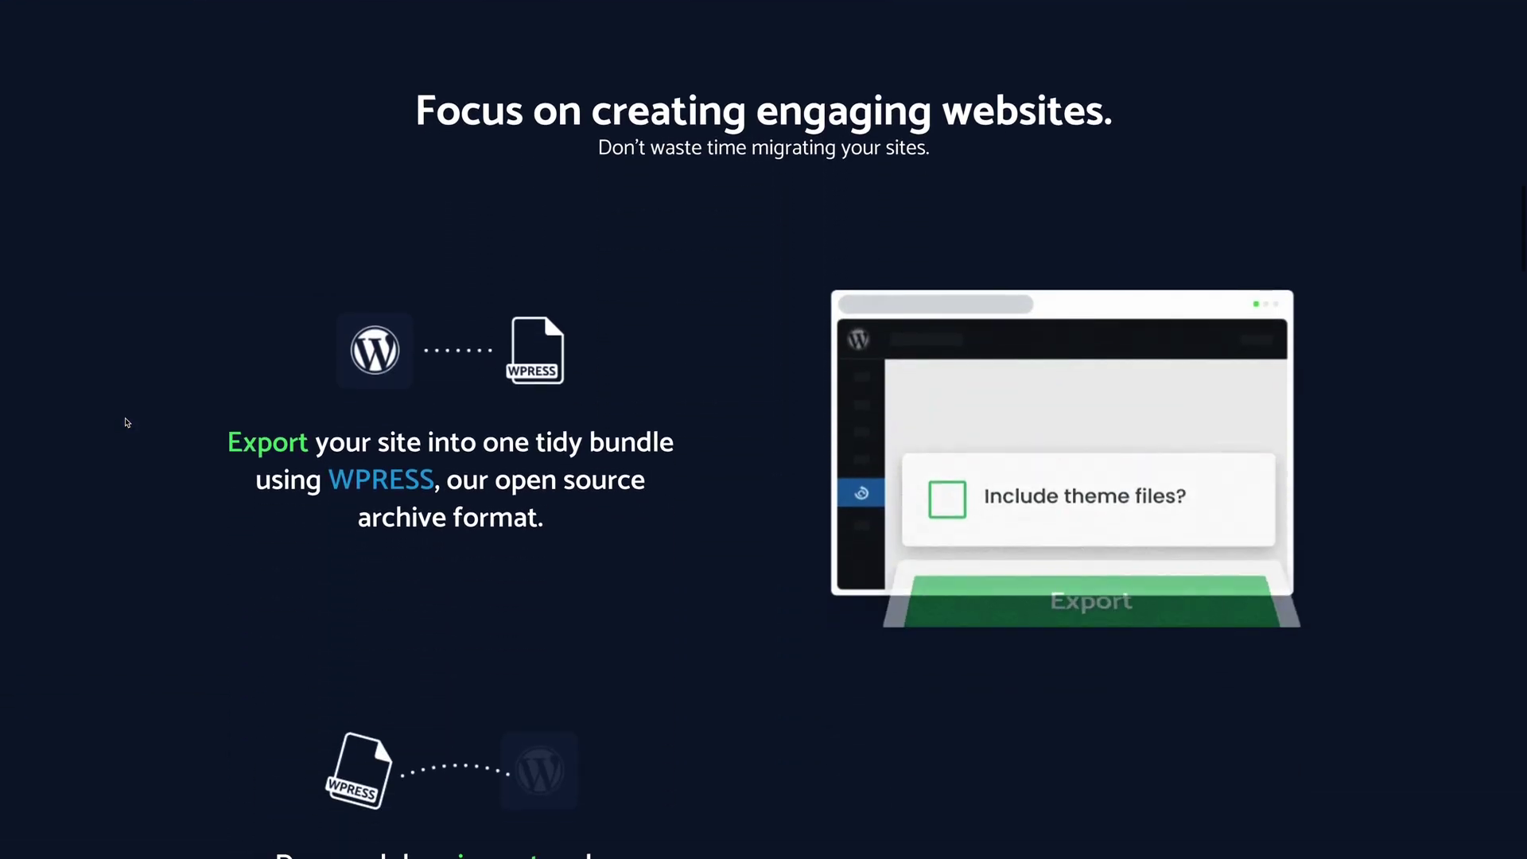
scroll(127, 422, down, 3)
scroll(127, 422, down, 2)
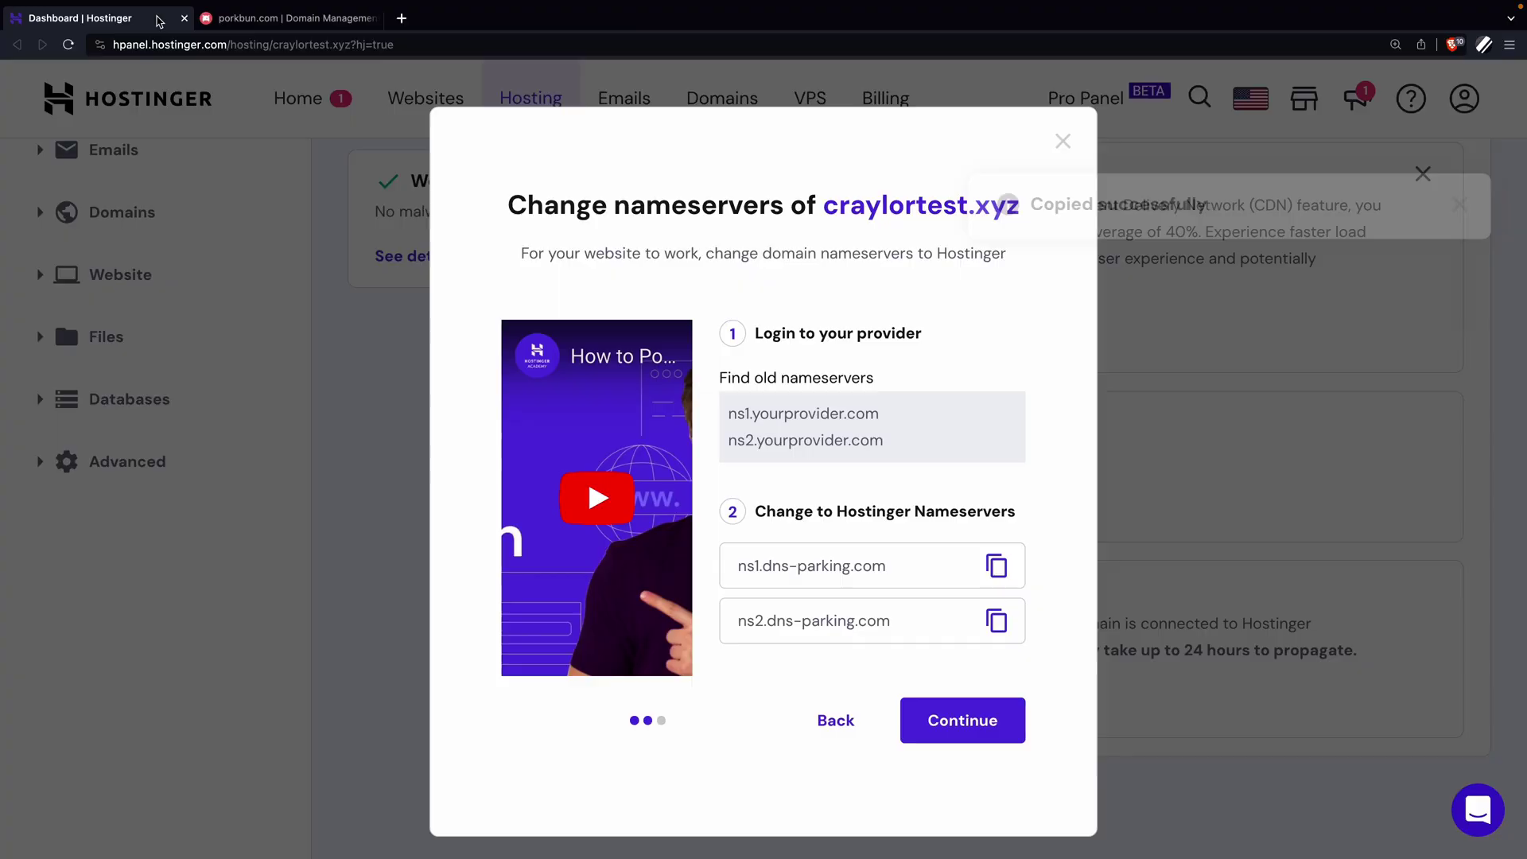
Advance the craylortest.xyz nameserver change to its final 'All set!' step.
click(972, 705)
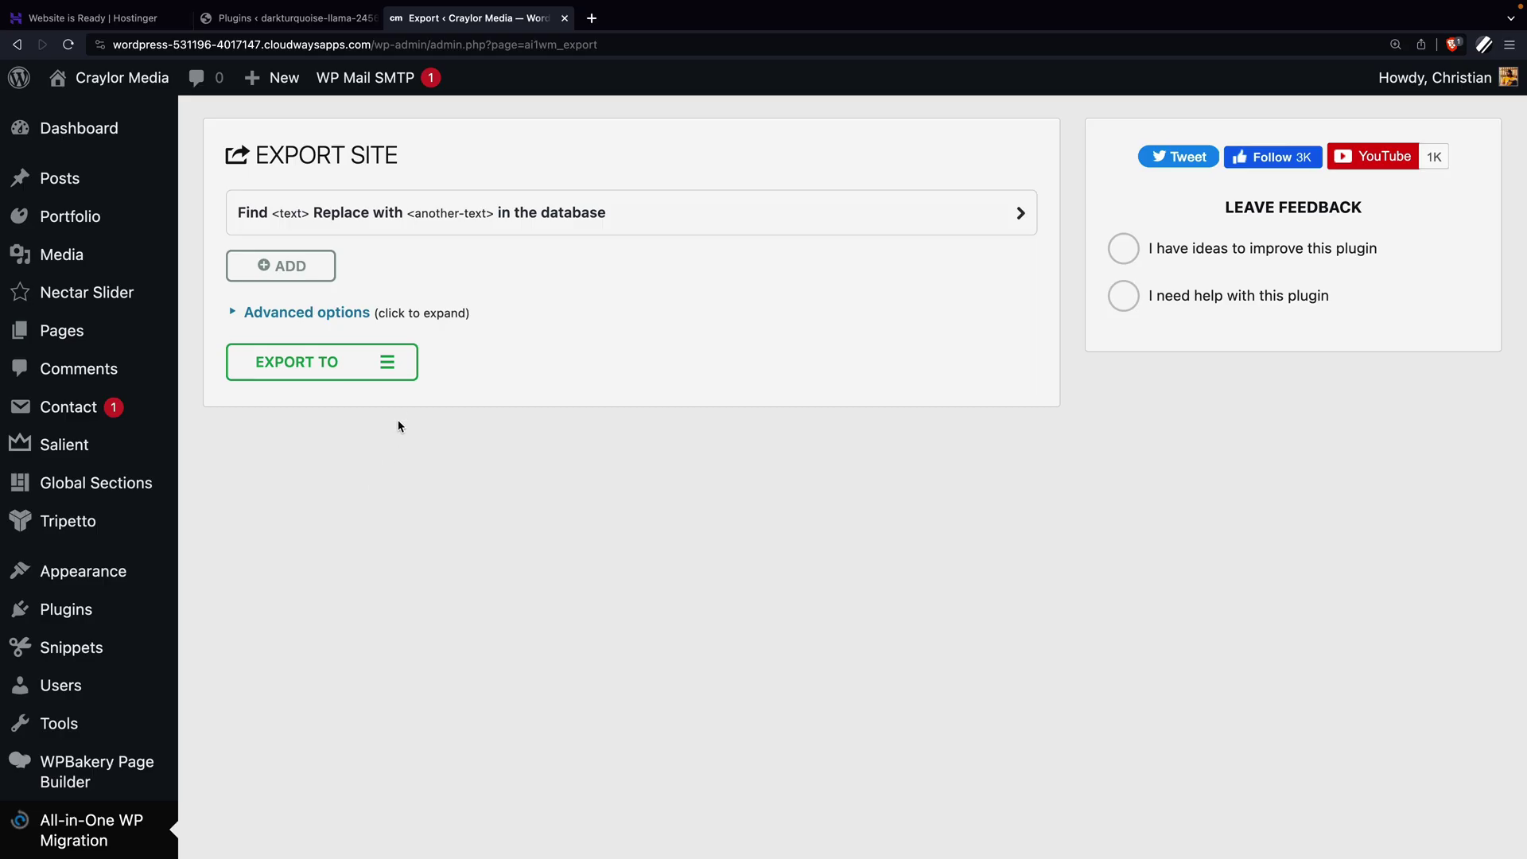
Export the Craylor Media site to a file, then go to Plugins > Add New on the new site.
click(398, 368)
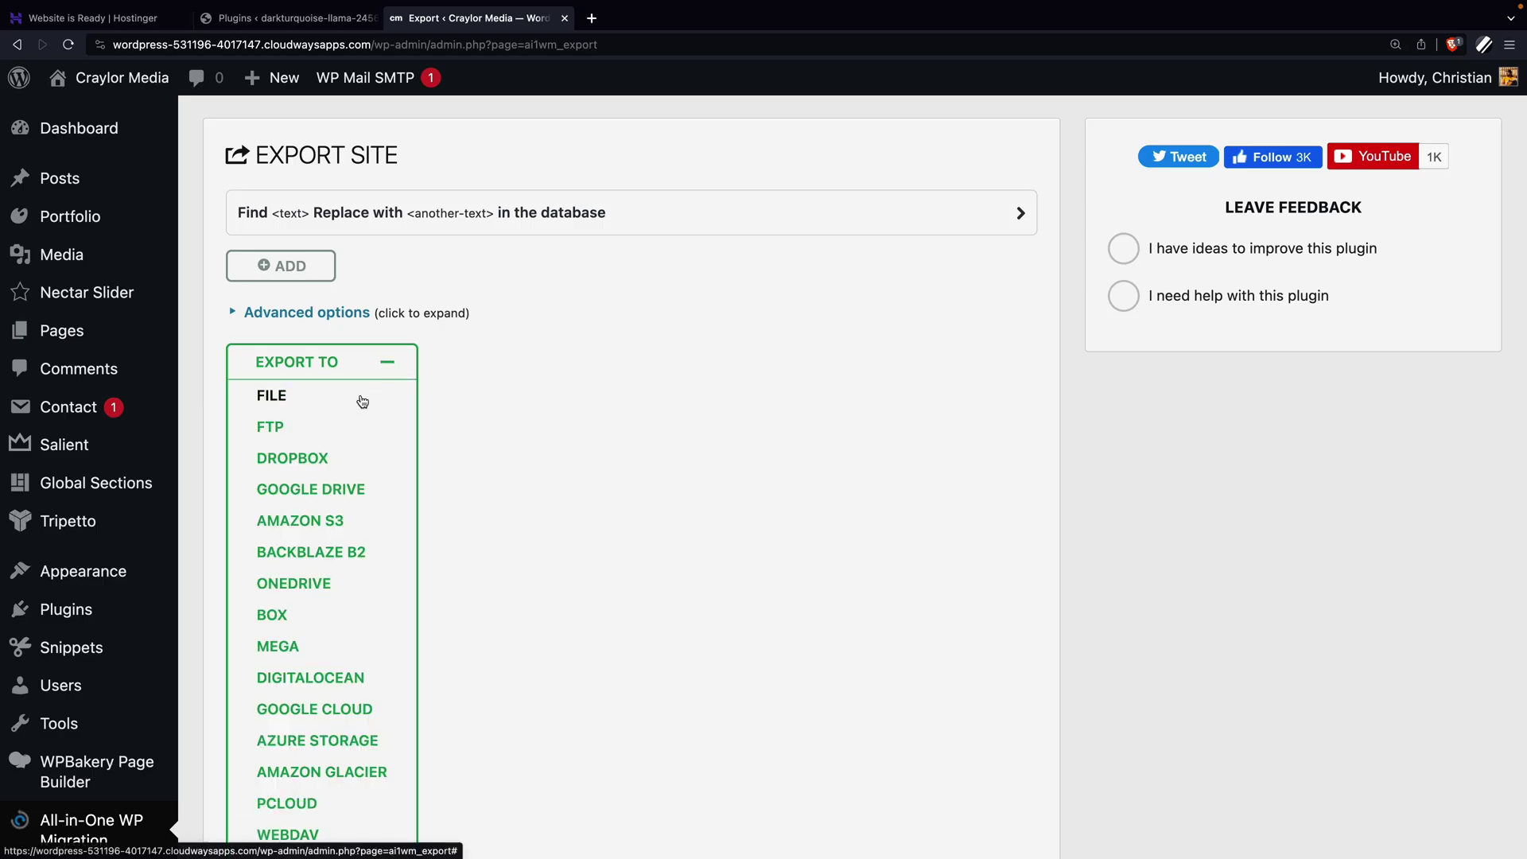
click(362, 397)
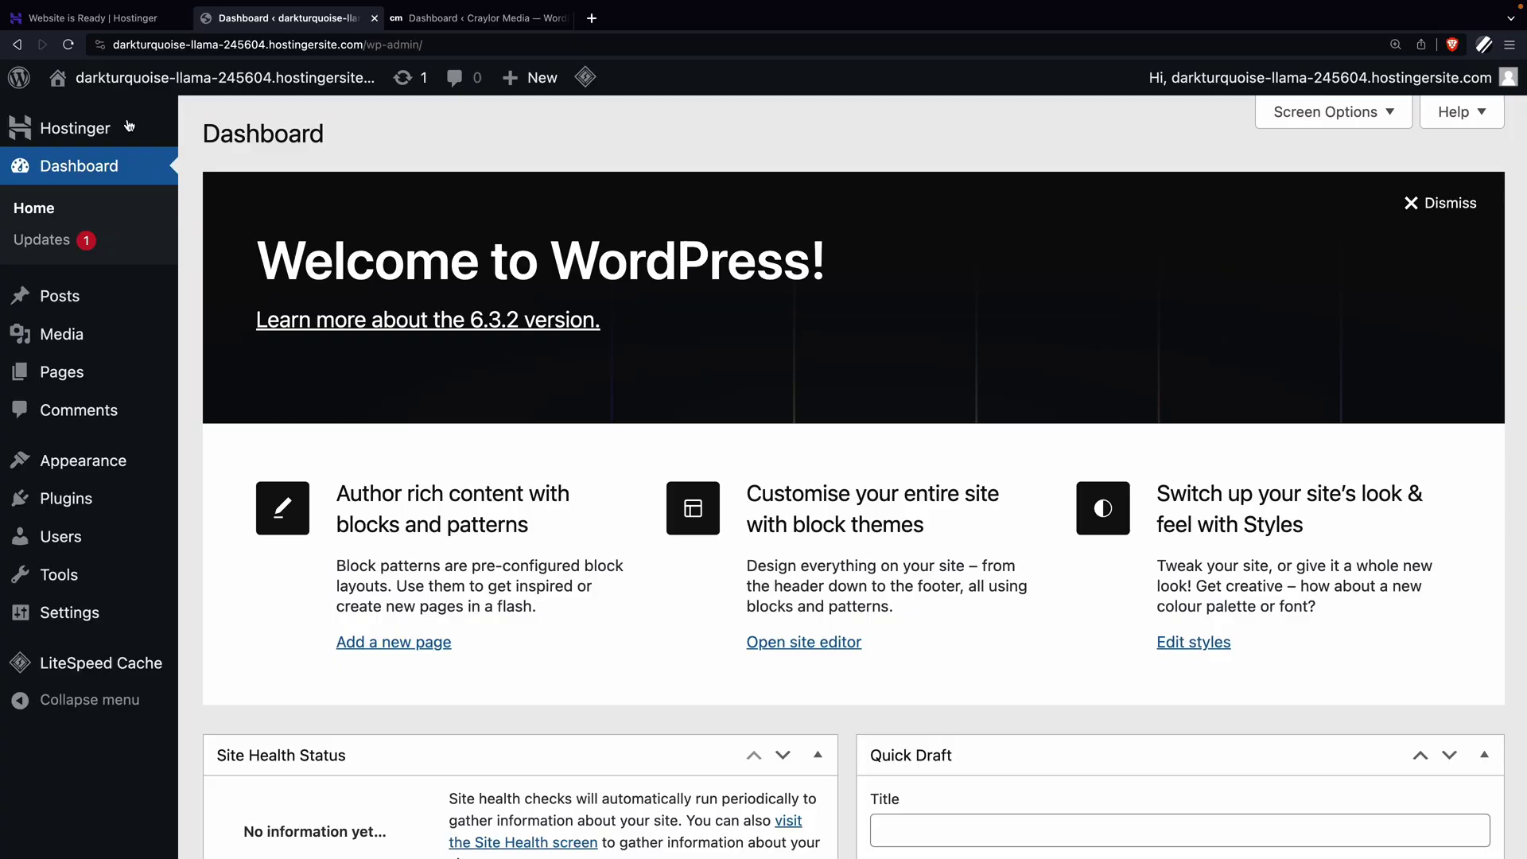
mouse_move(135, 501)
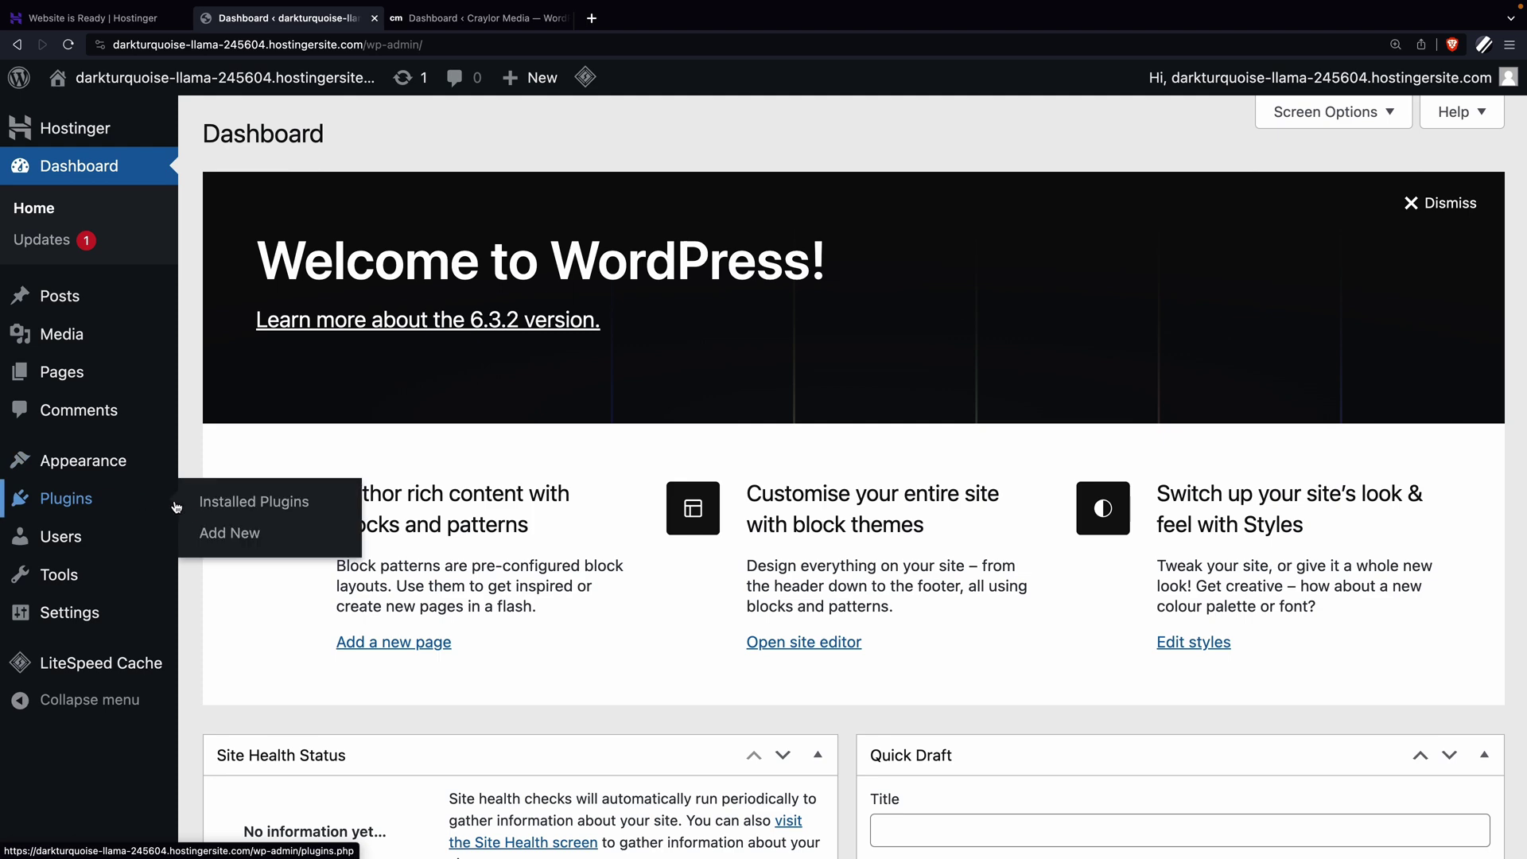
click(223, 534)
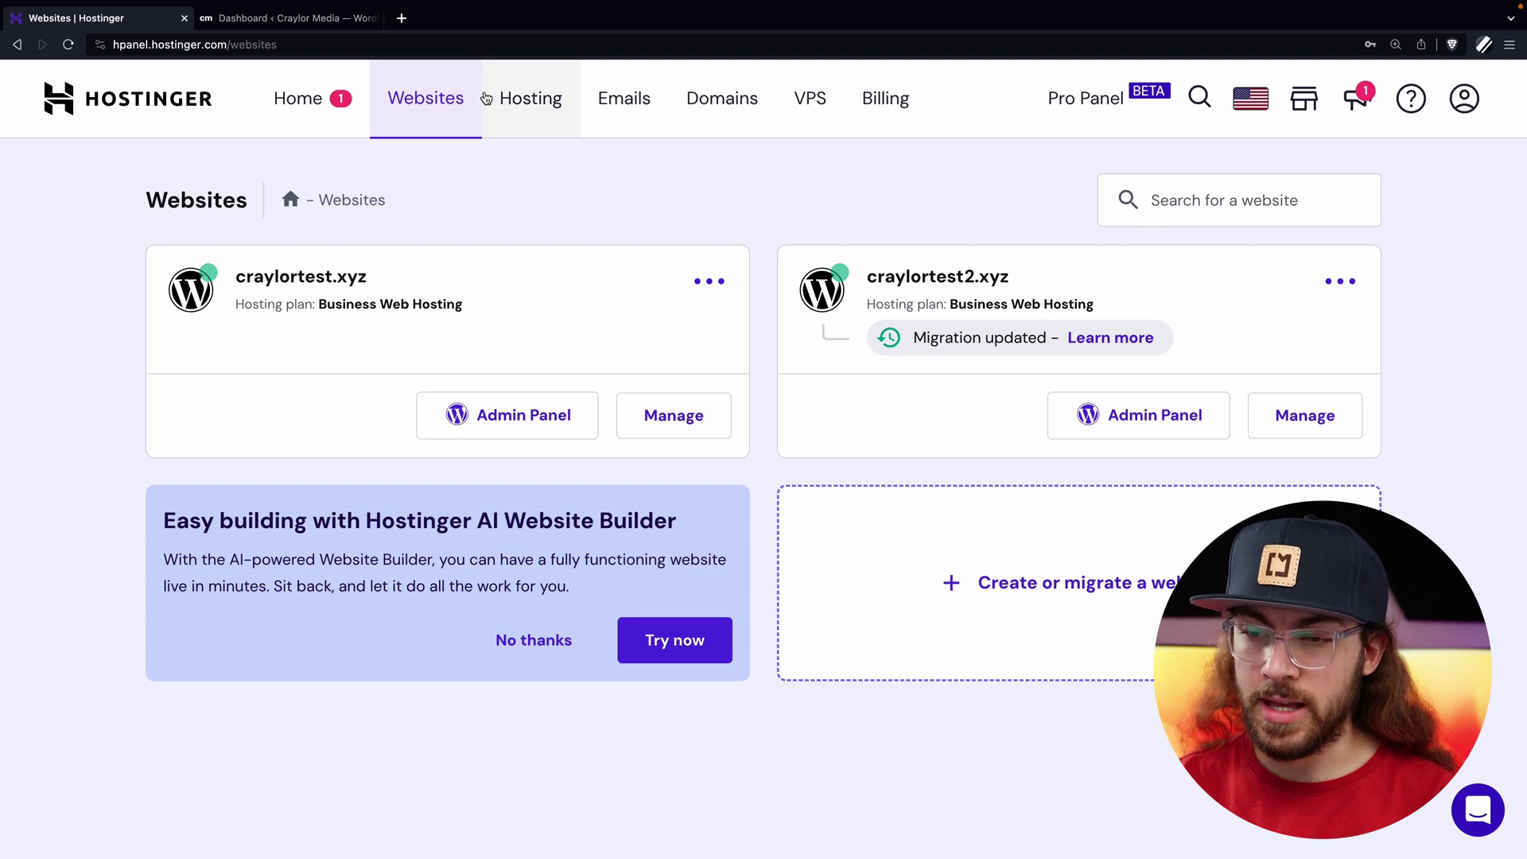
Skip the website-type survey and create a new WordPress website with an administrator password.
click(921, 562)
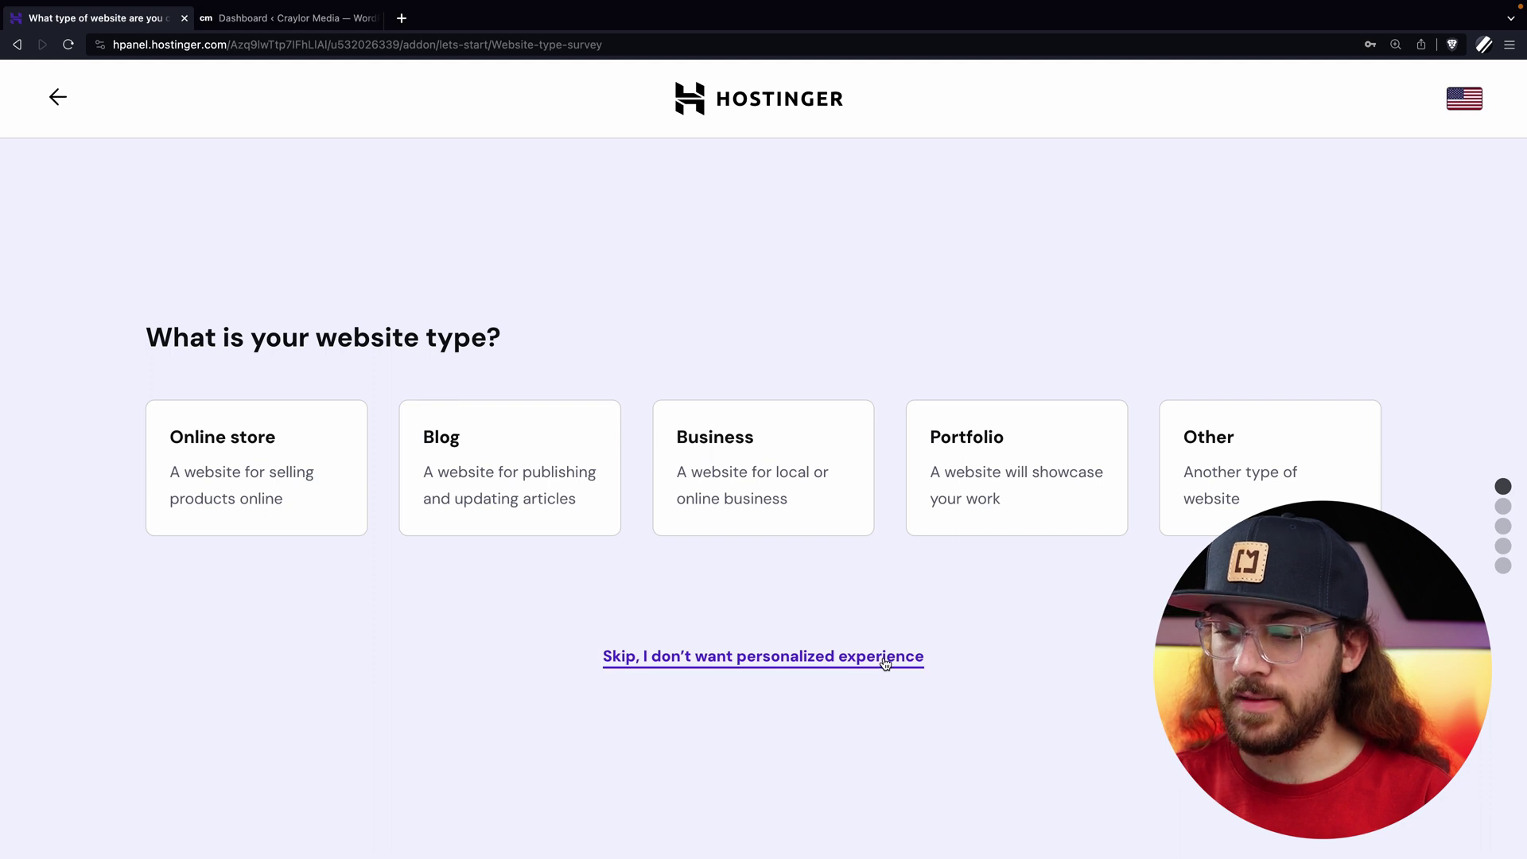
click(885, 659)
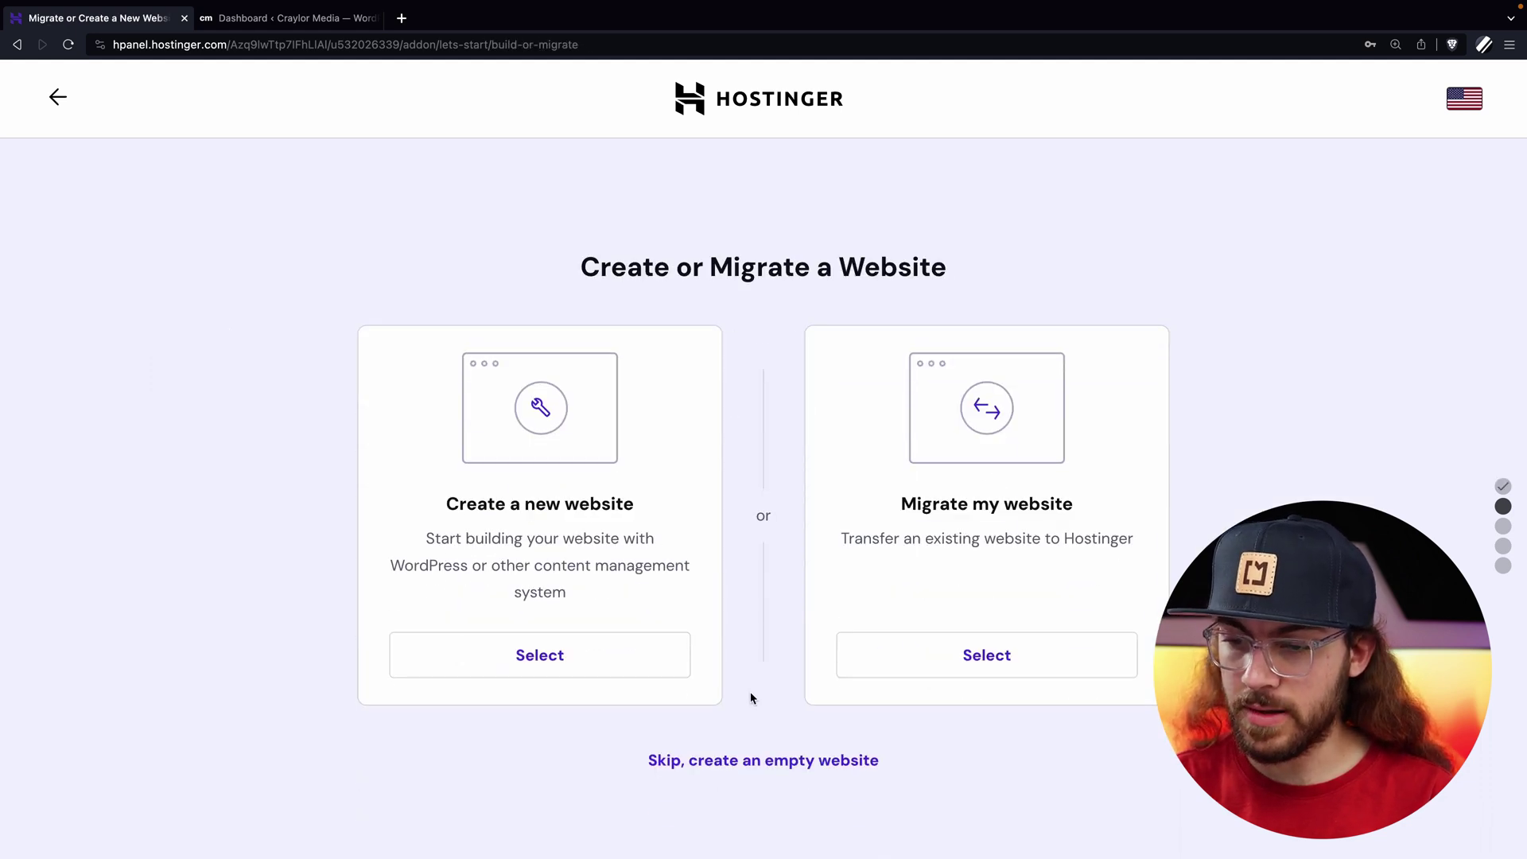
click(625, 670)
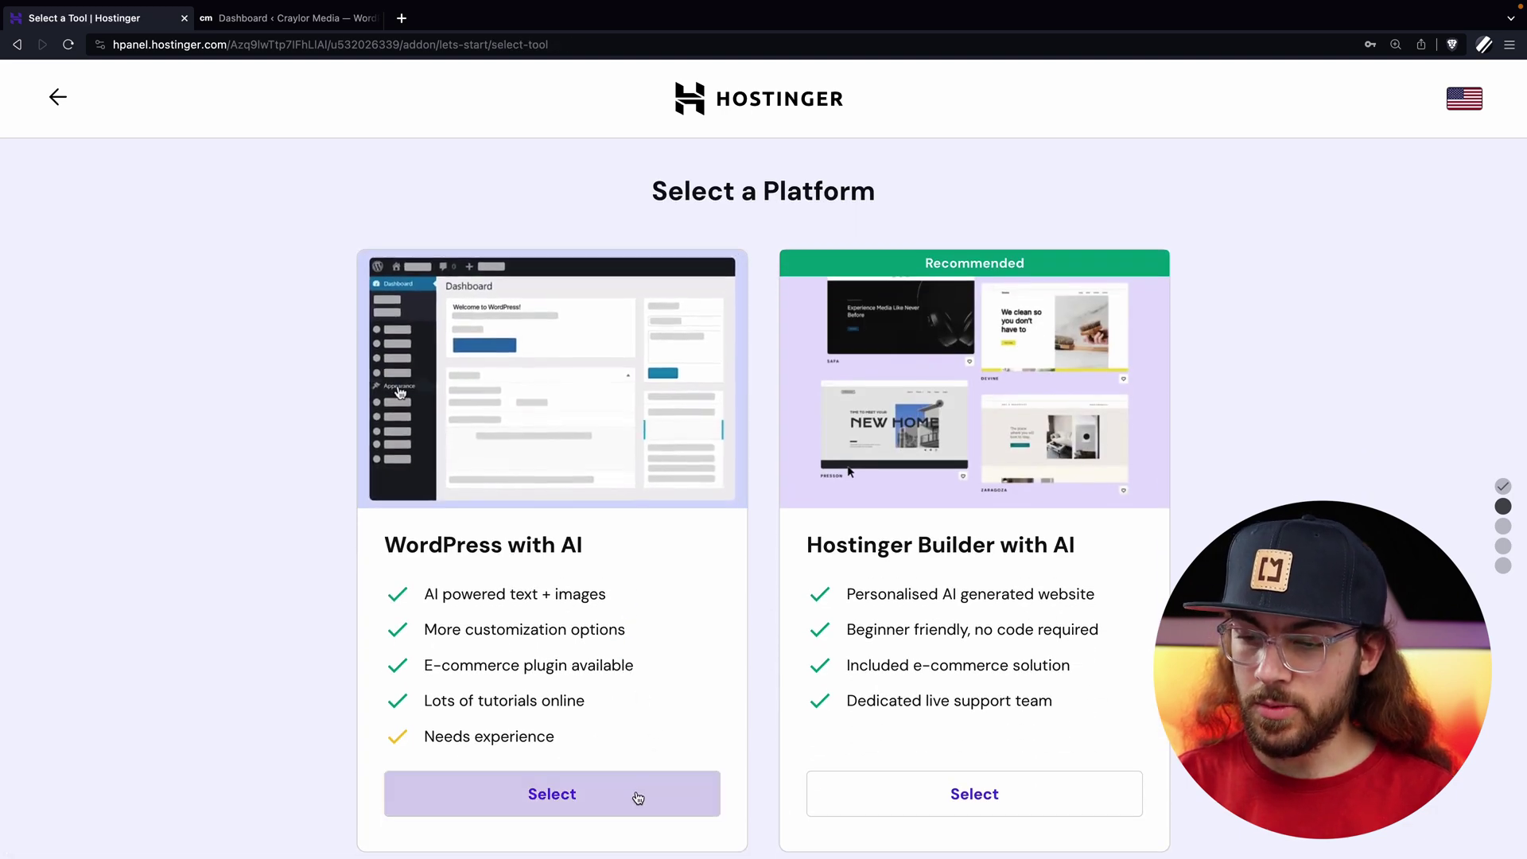
click(636, 794)
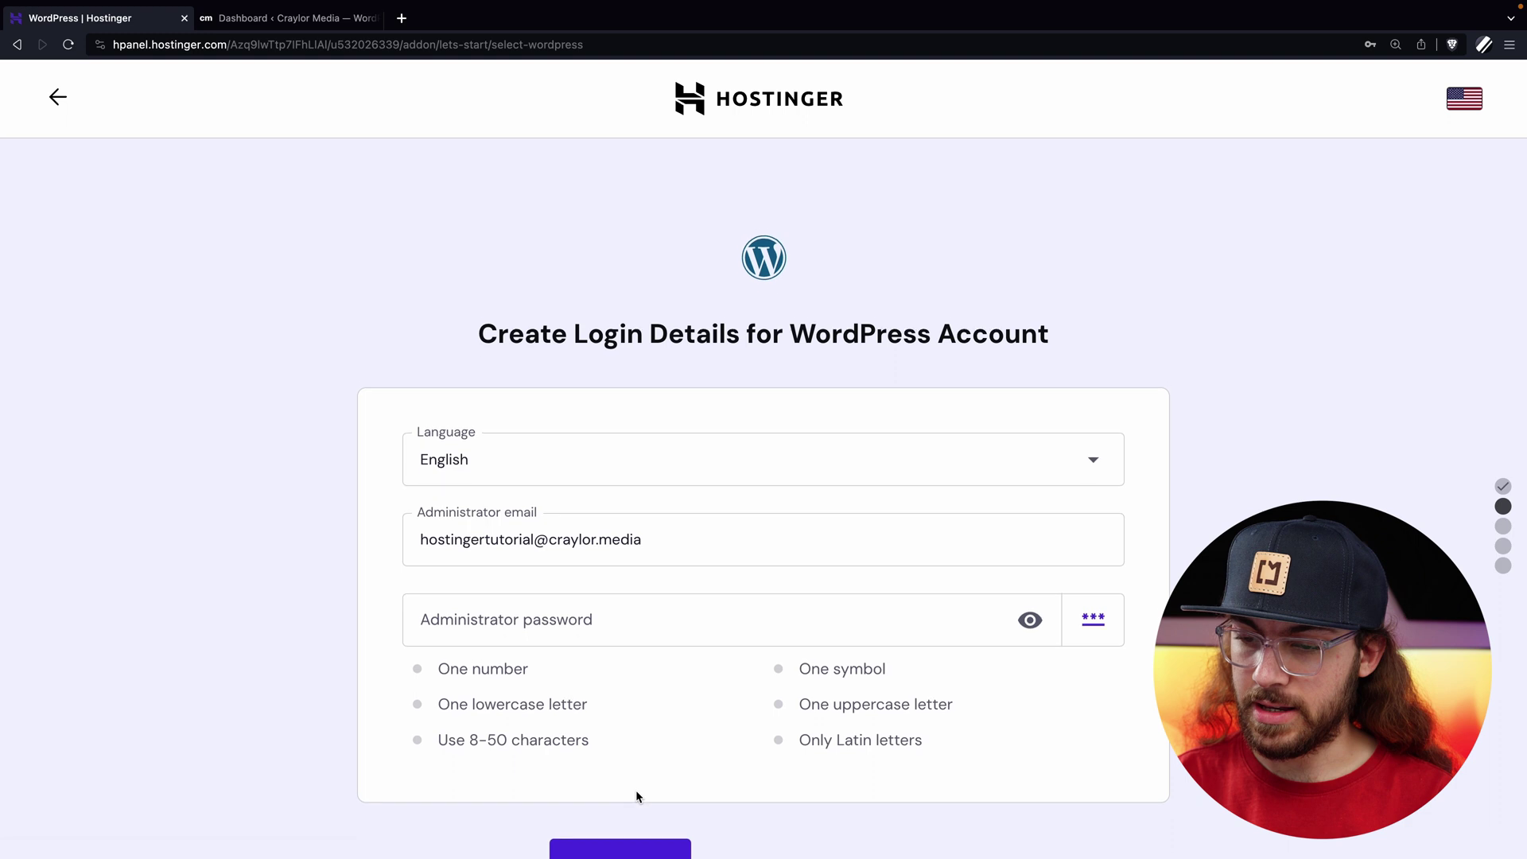
click(574, 626)
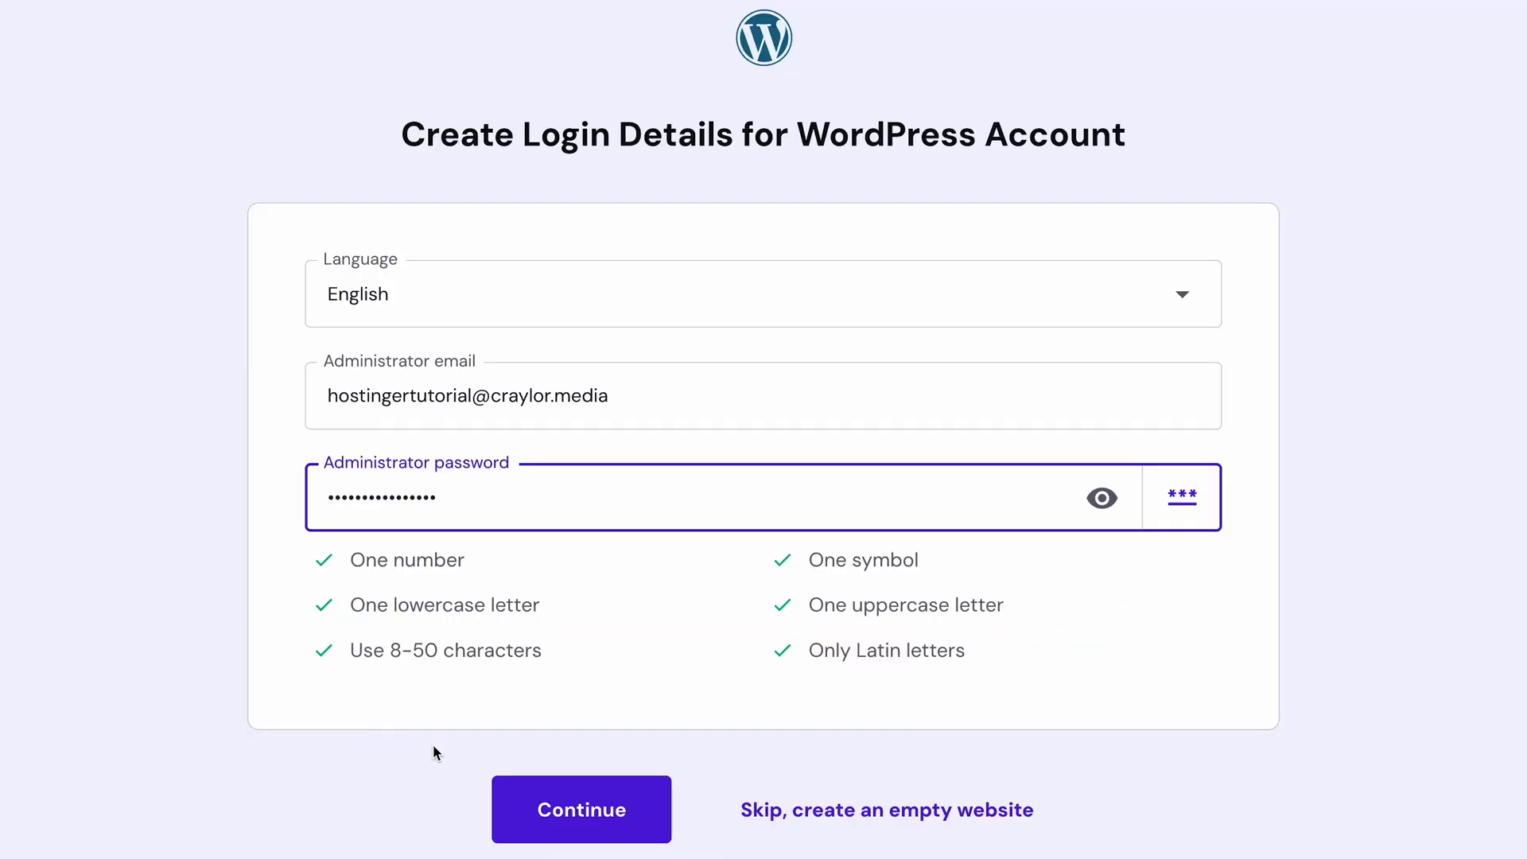
click(586, 854)
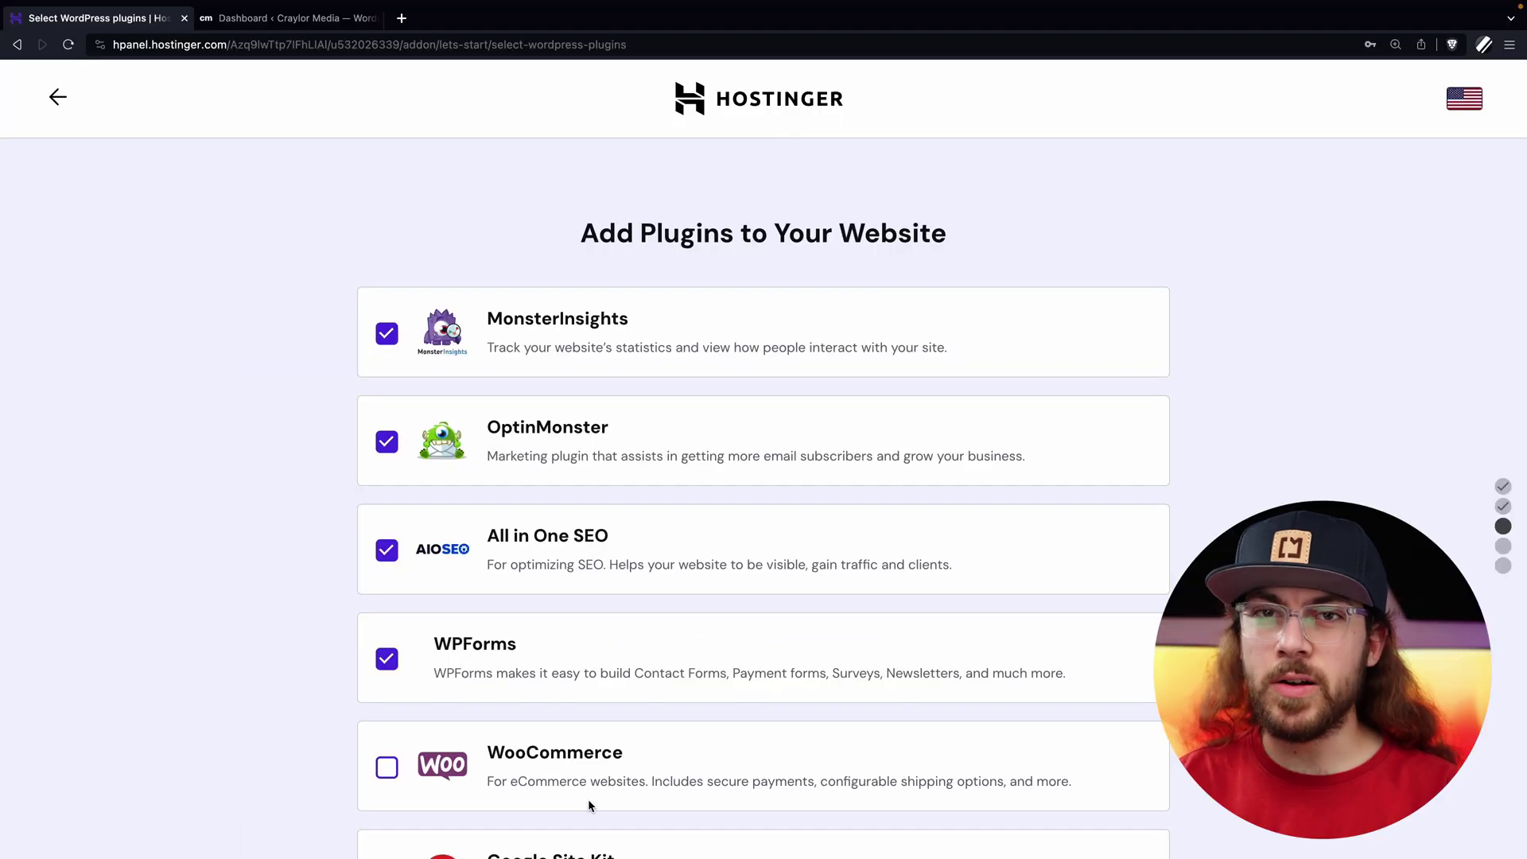
Skip the plugins, template and AI-content steps of the new site setup.
scroll(588, 799, down, 3)
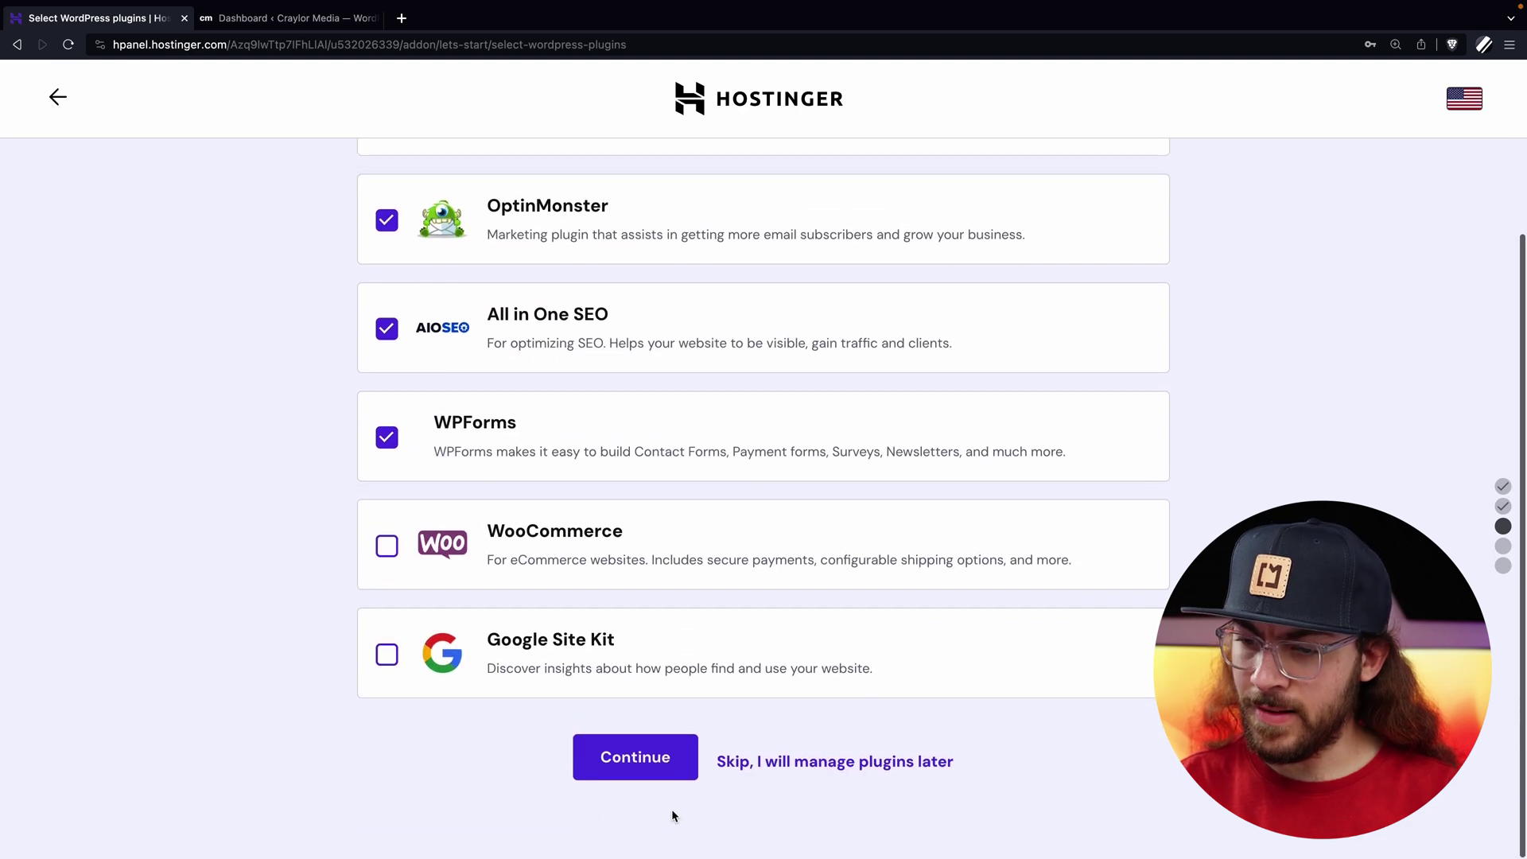
click(838, 762)
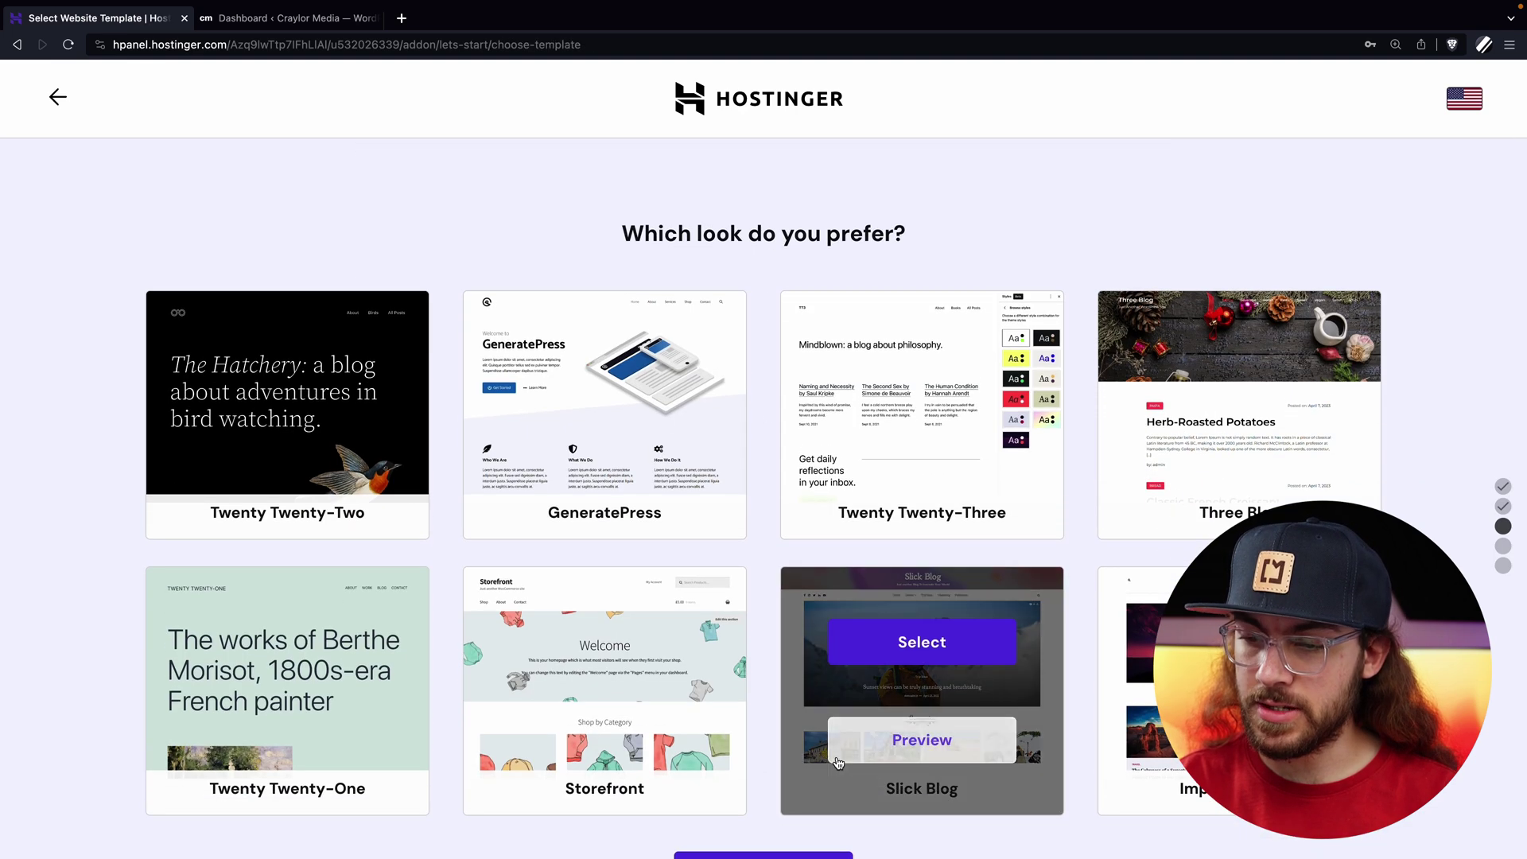
scroll(840, 768, down, 3)
click(839, 776)
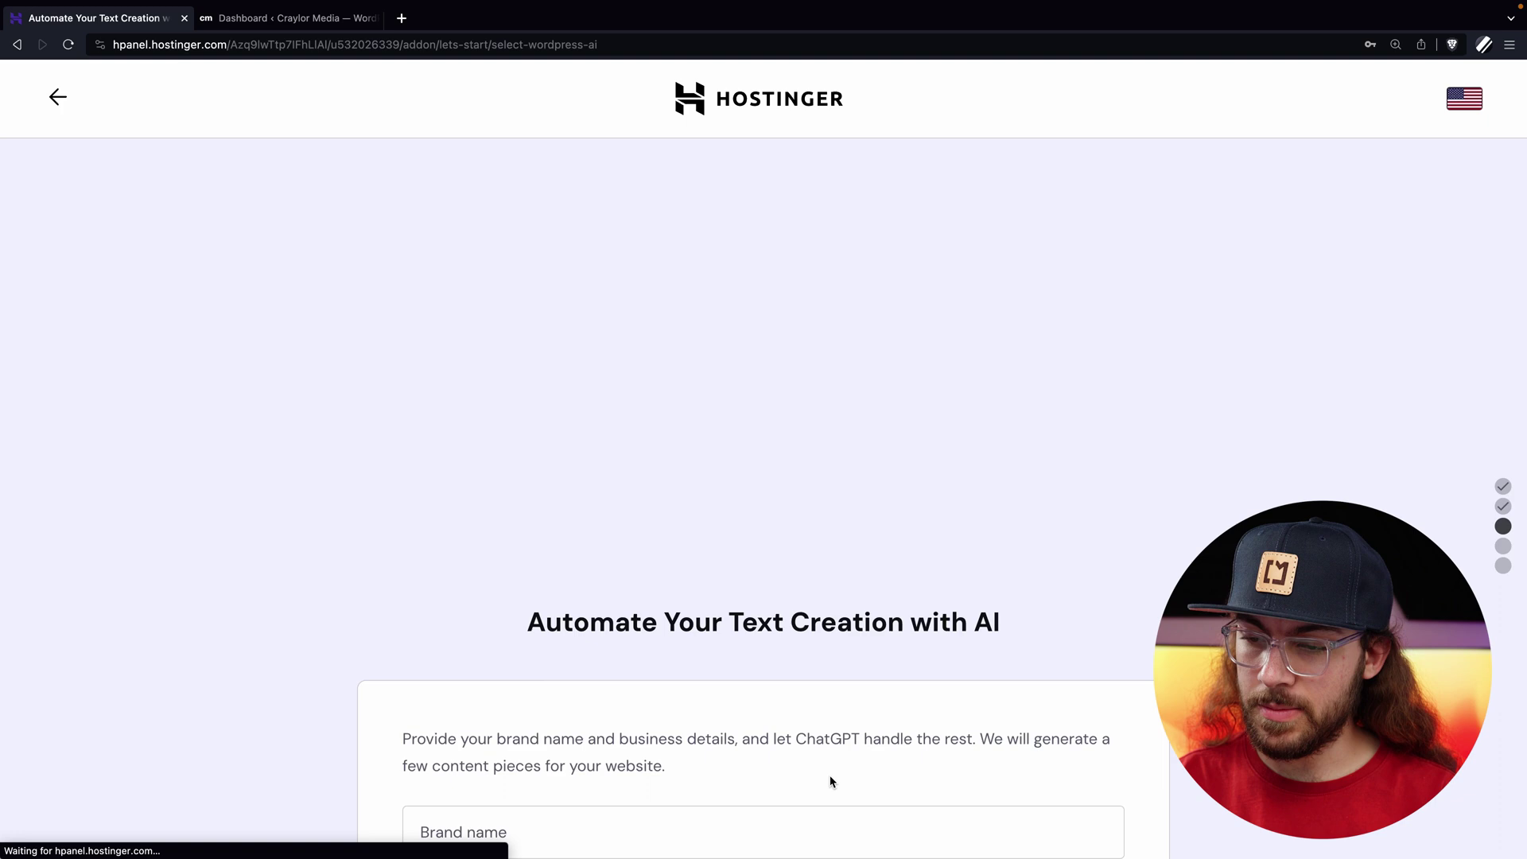
scroll(831, 781, down, 2)
scroll(835, 788, down, 1)
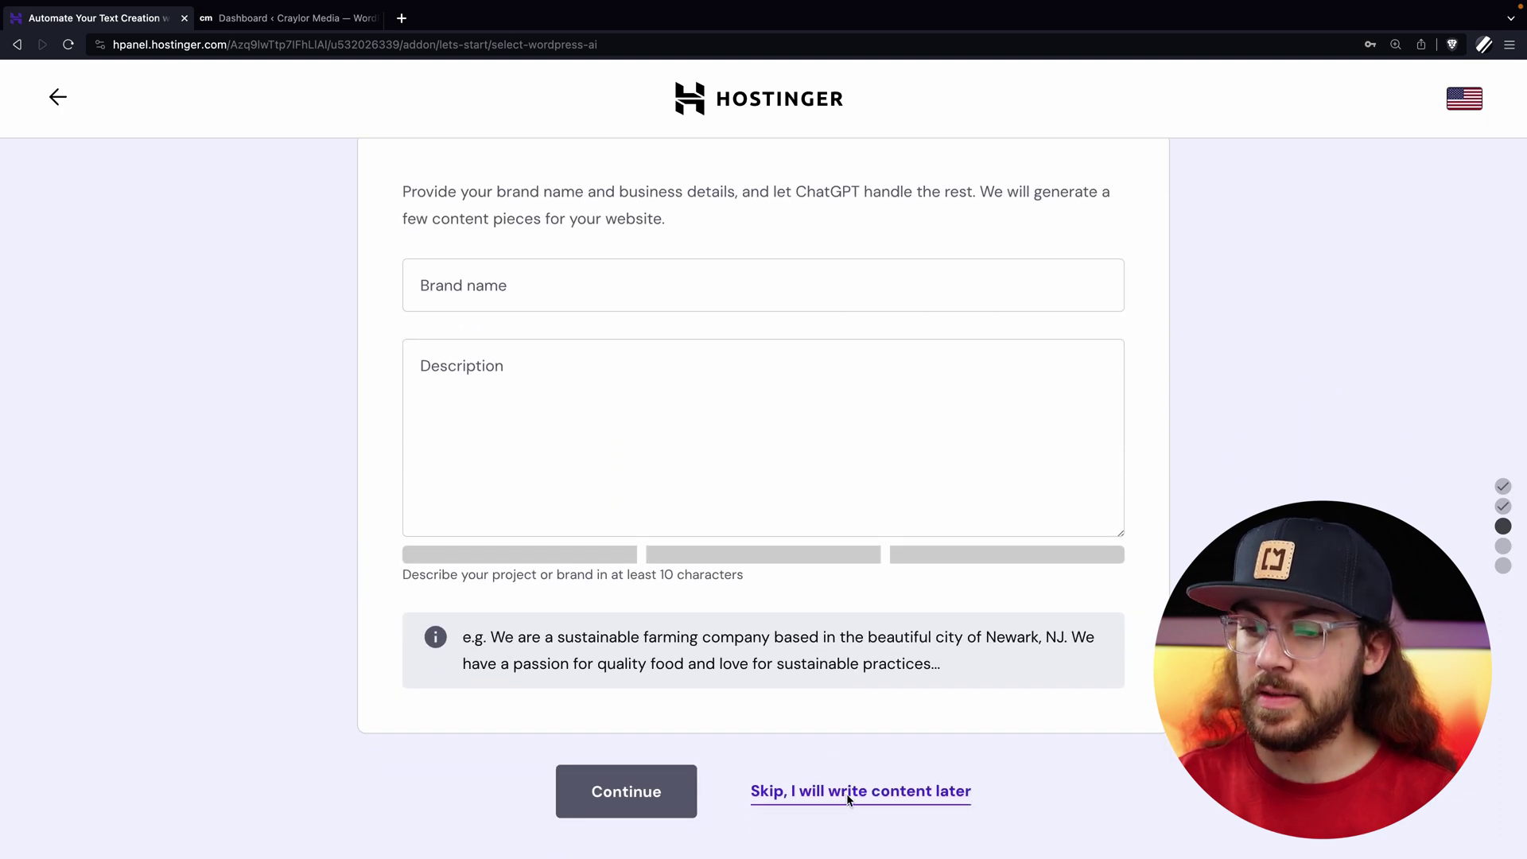
click(847, 795)
scroll(849, 800, down, 1)
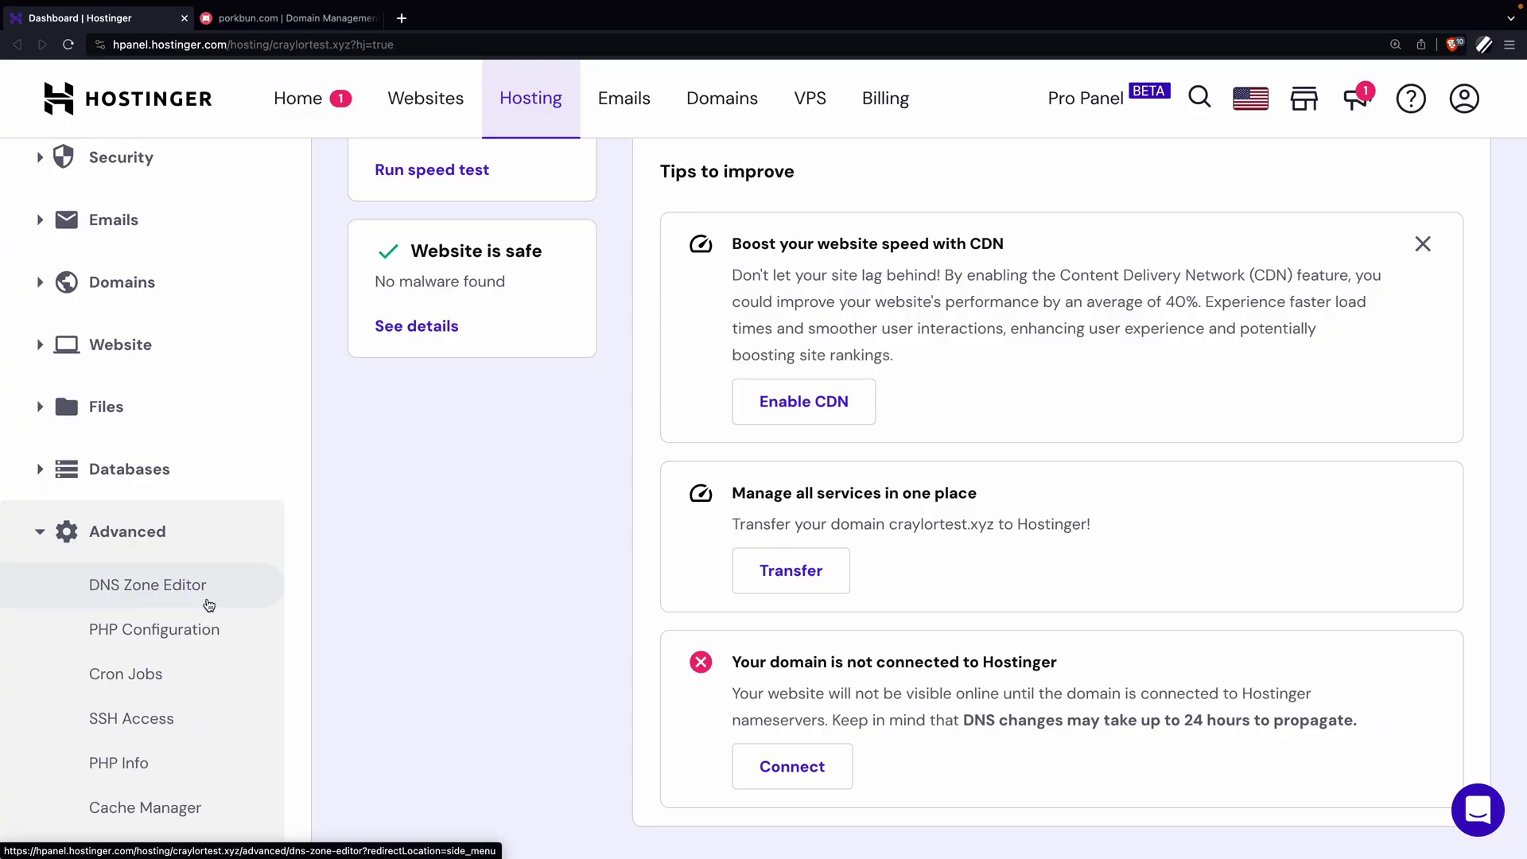
Review craylortest.xyz's DNS Zone Editor records and its list of record types.
click(205, 603)
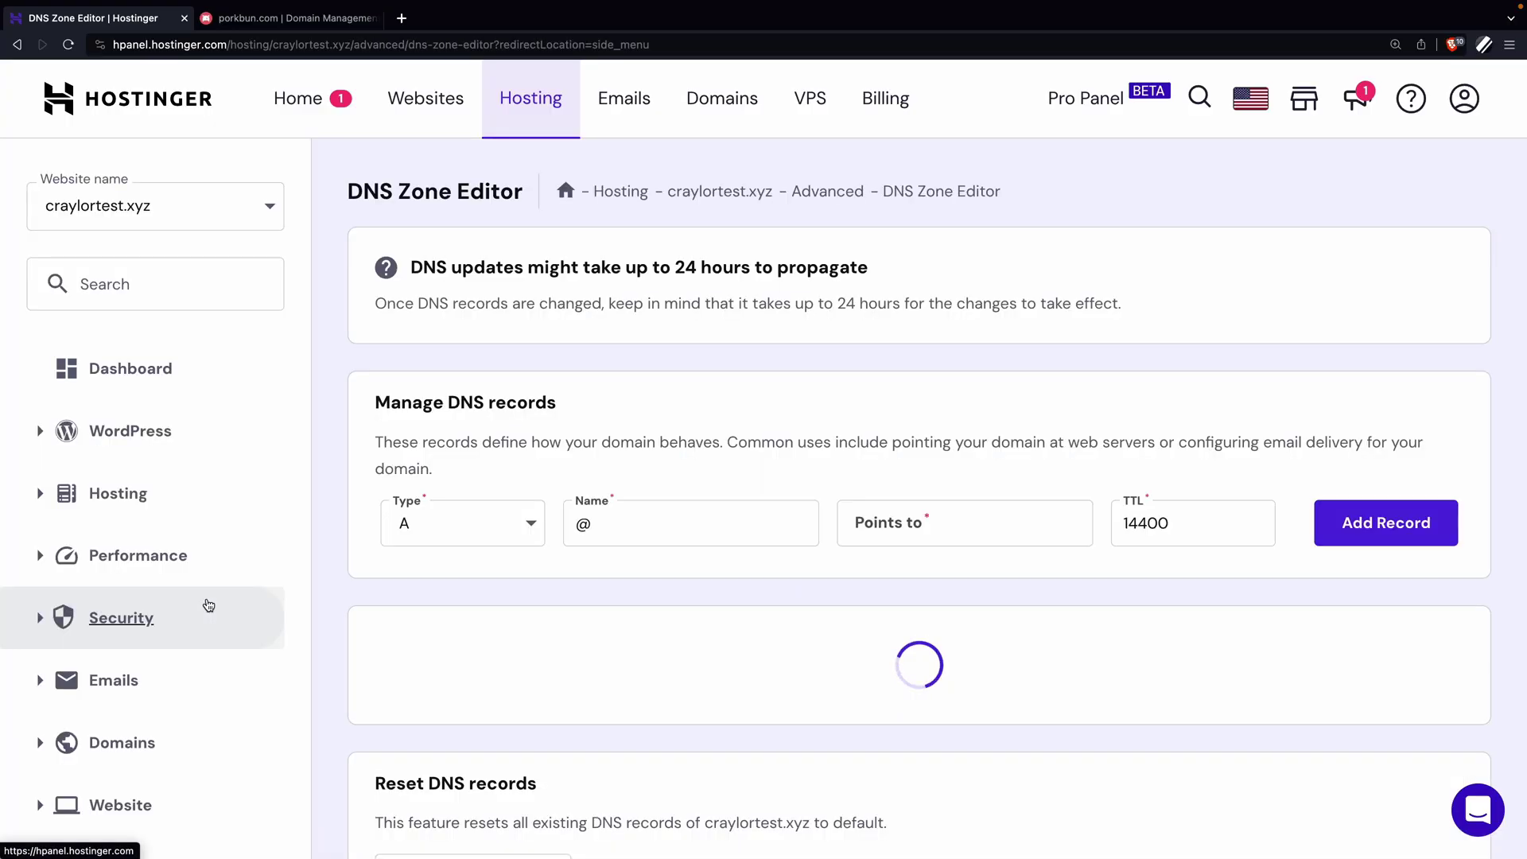
scroll(549, 665, down, 3)
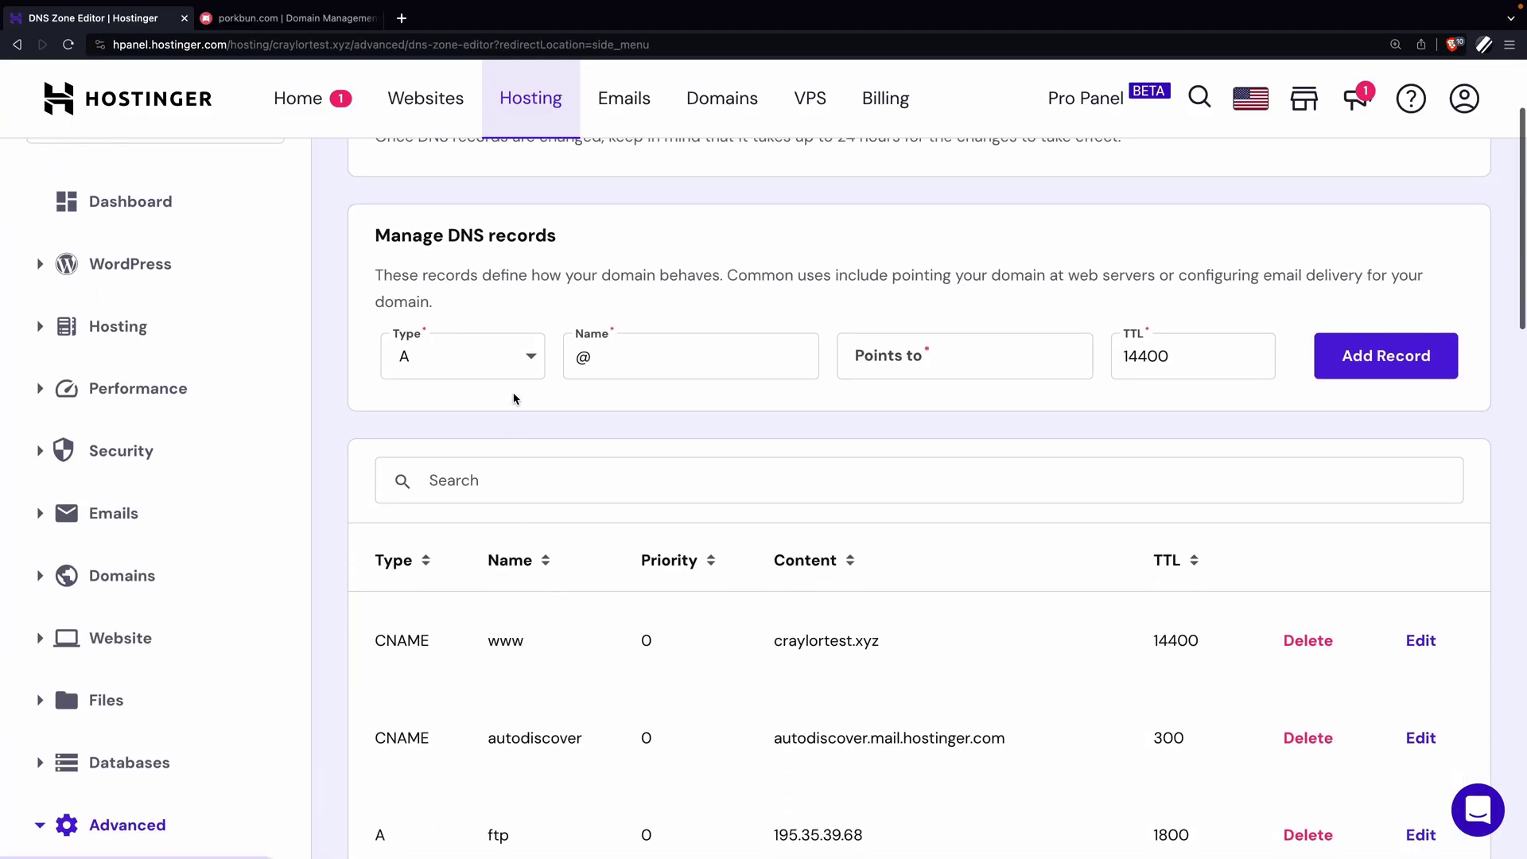
click(524, 375)
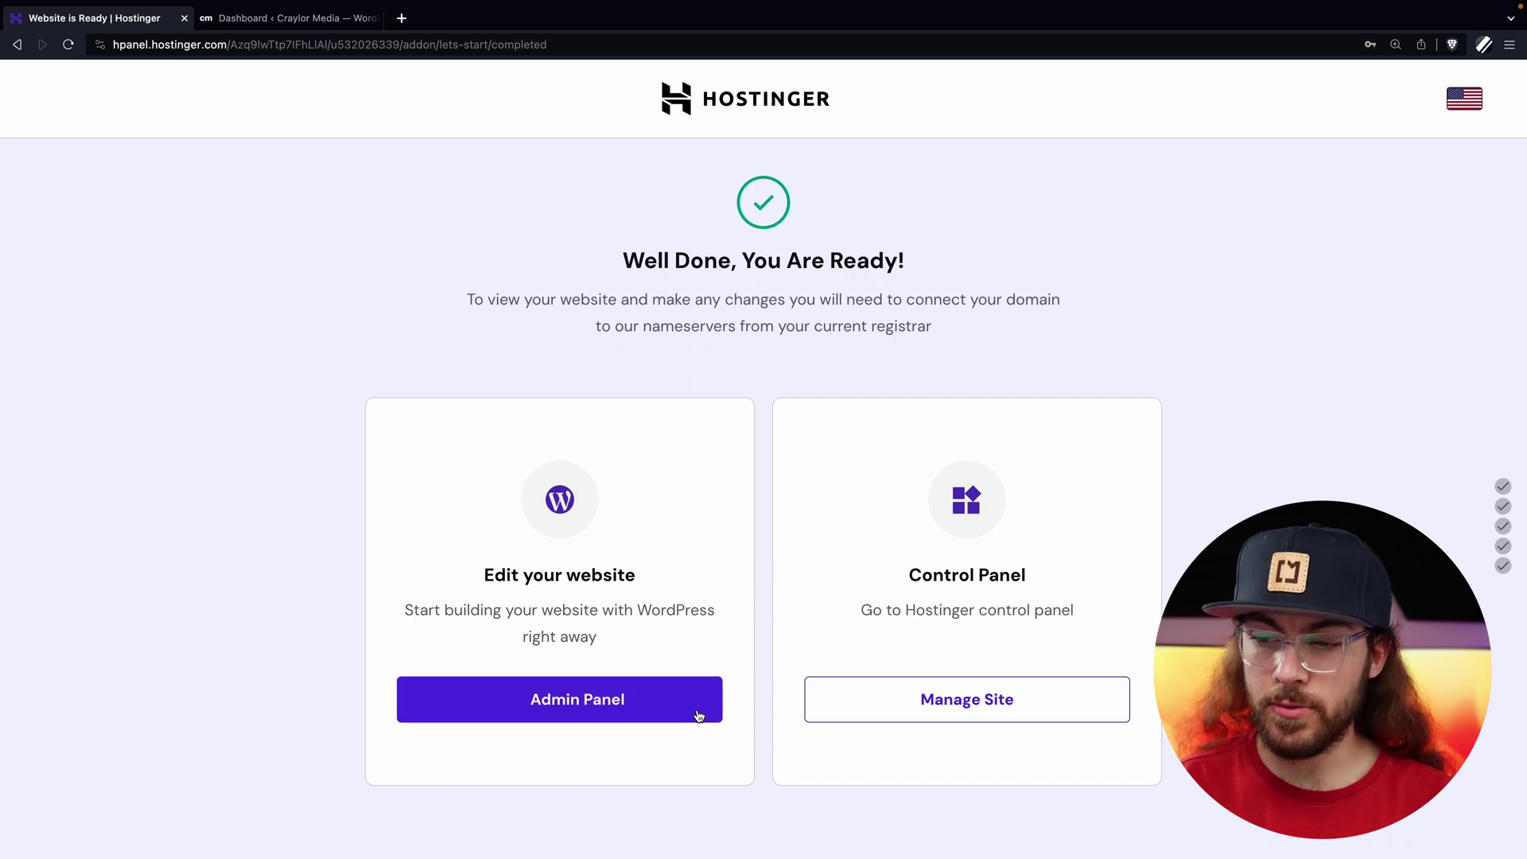
Open the new Hostinger site's WordPress admin dashboard.
click(675, 712)
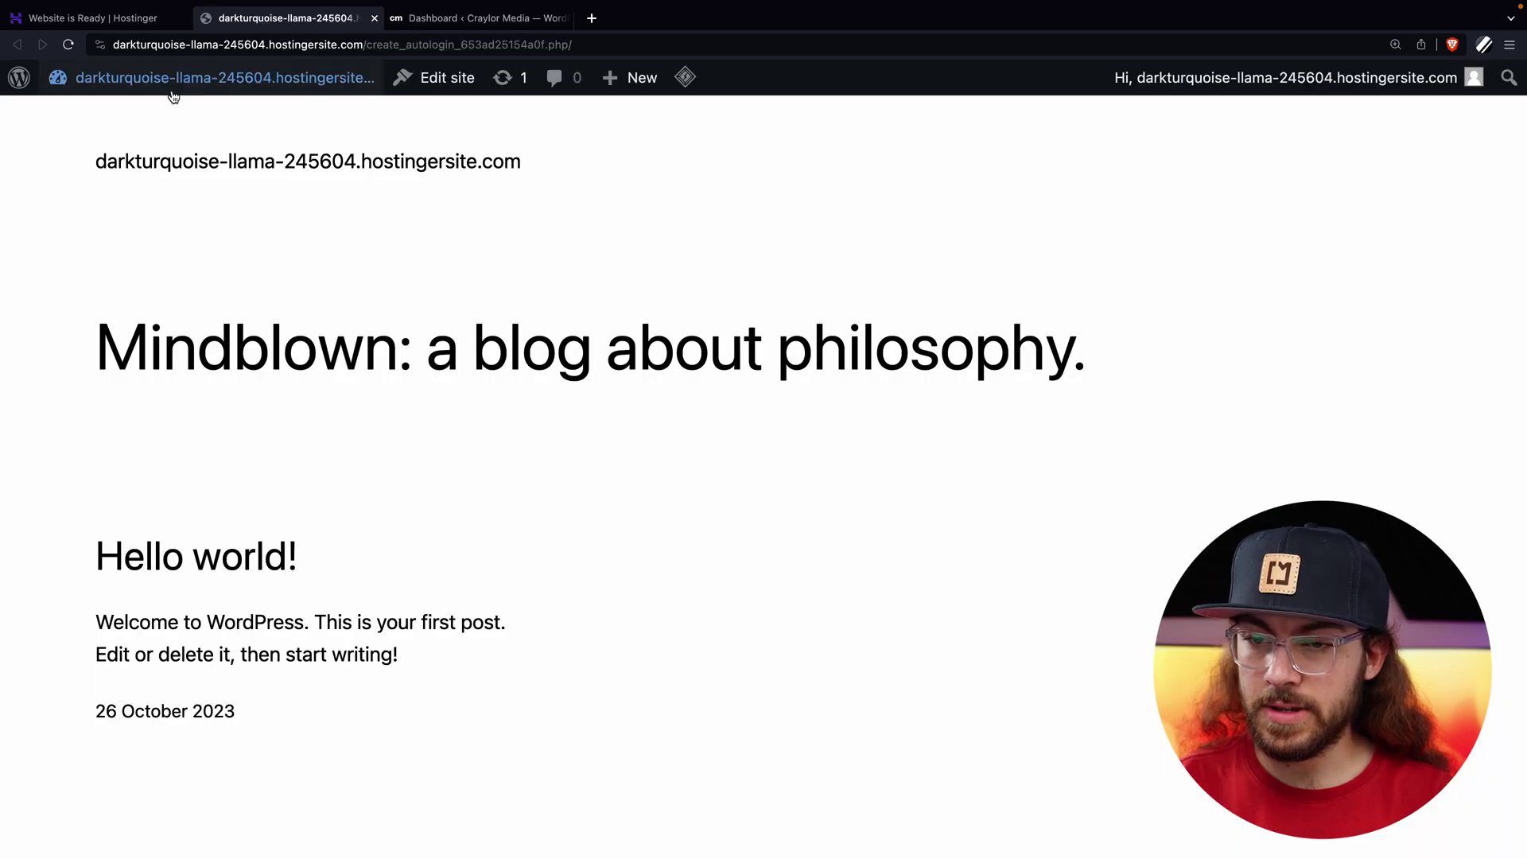
mouse_move(163, 100)
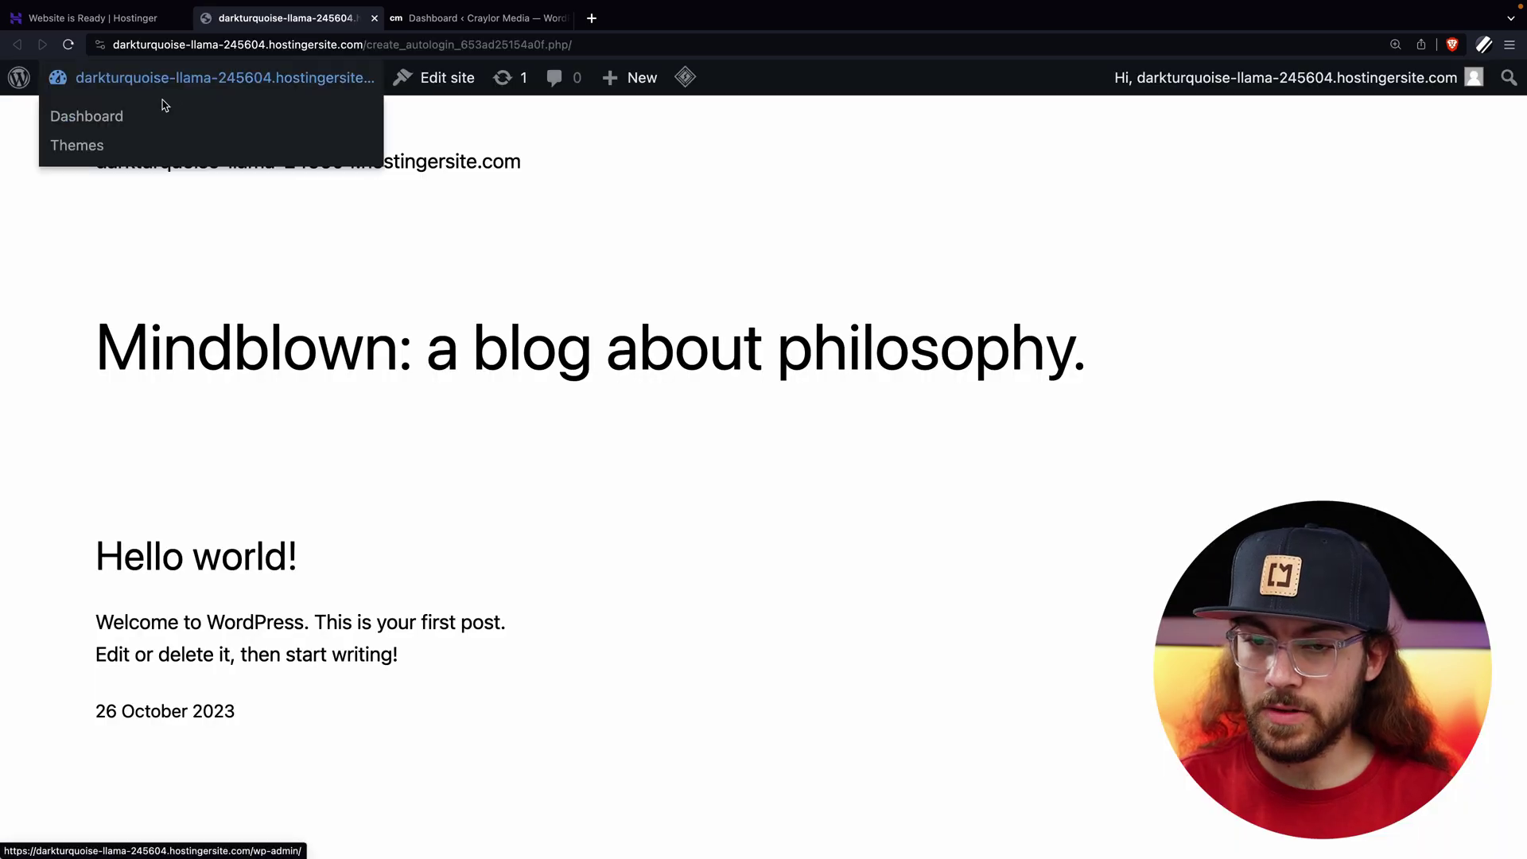
click(127, 119)
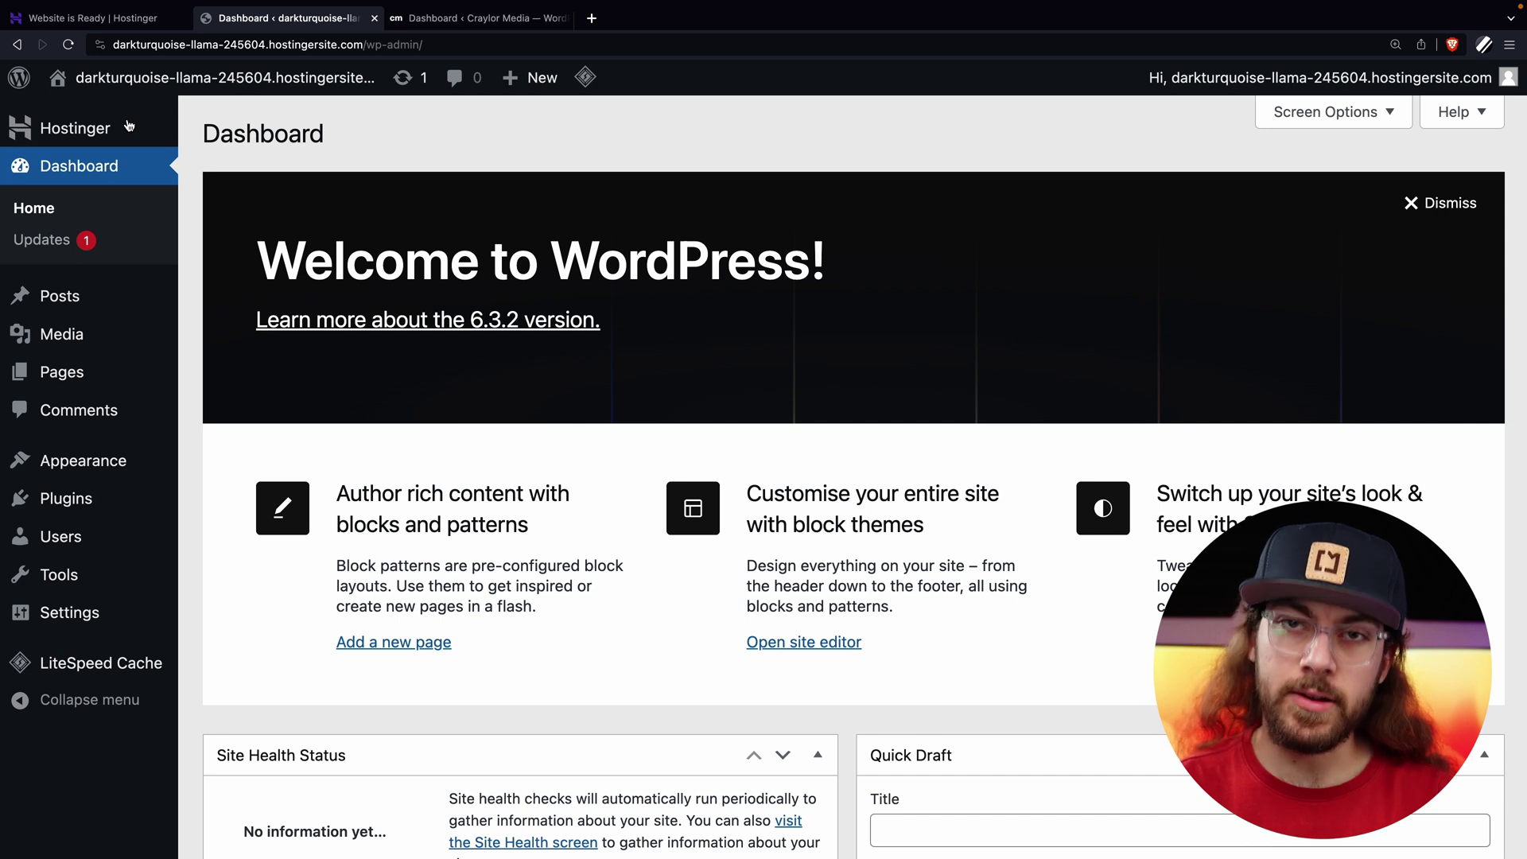
Search for and install and activate All-in-One WP Migration on the new site.
mouse_move(135, 501)
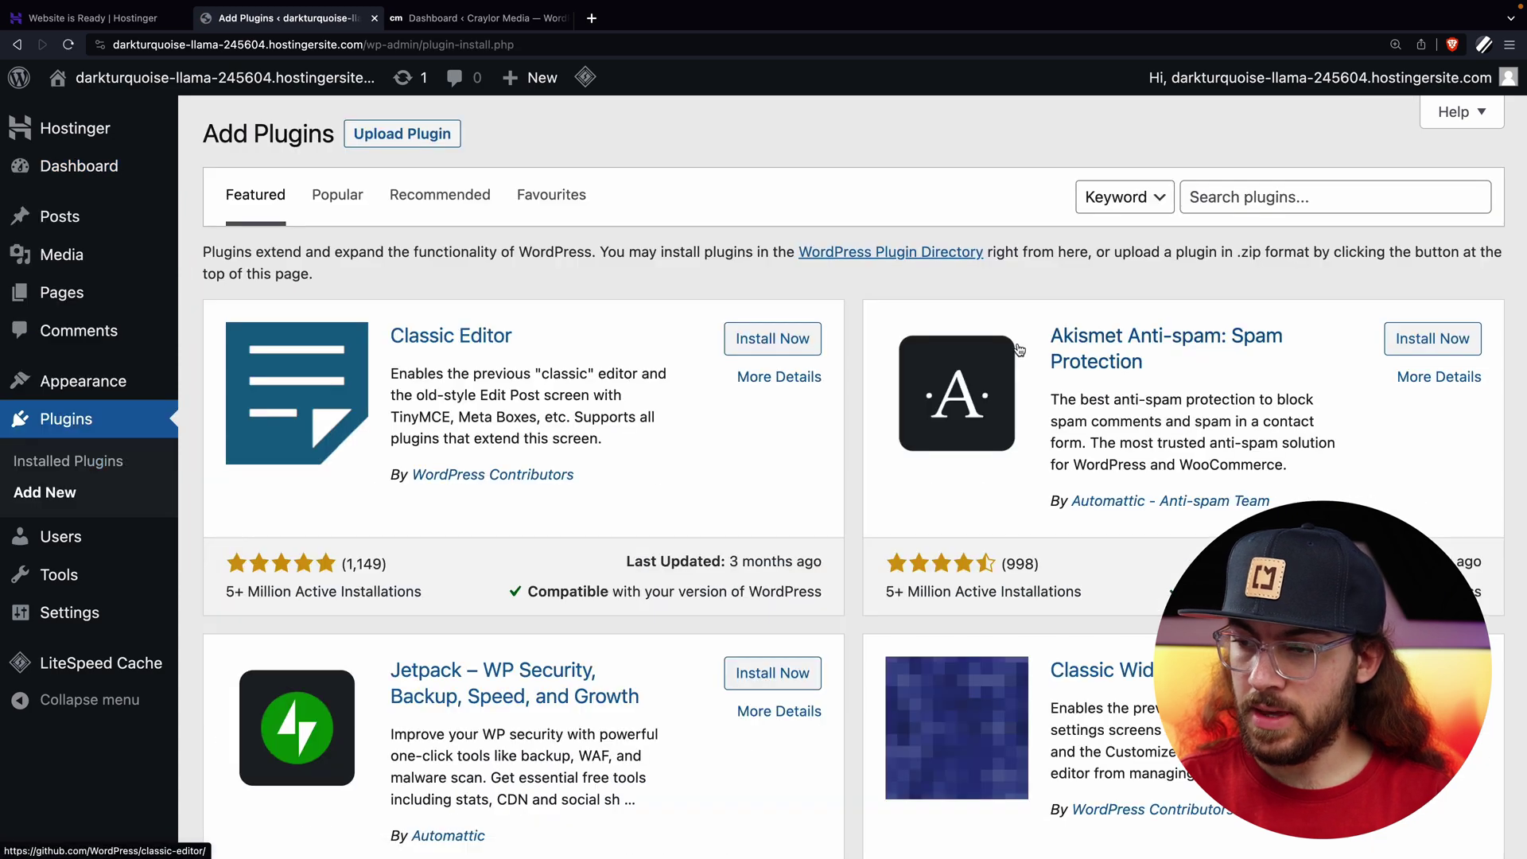
click(1345, 200)
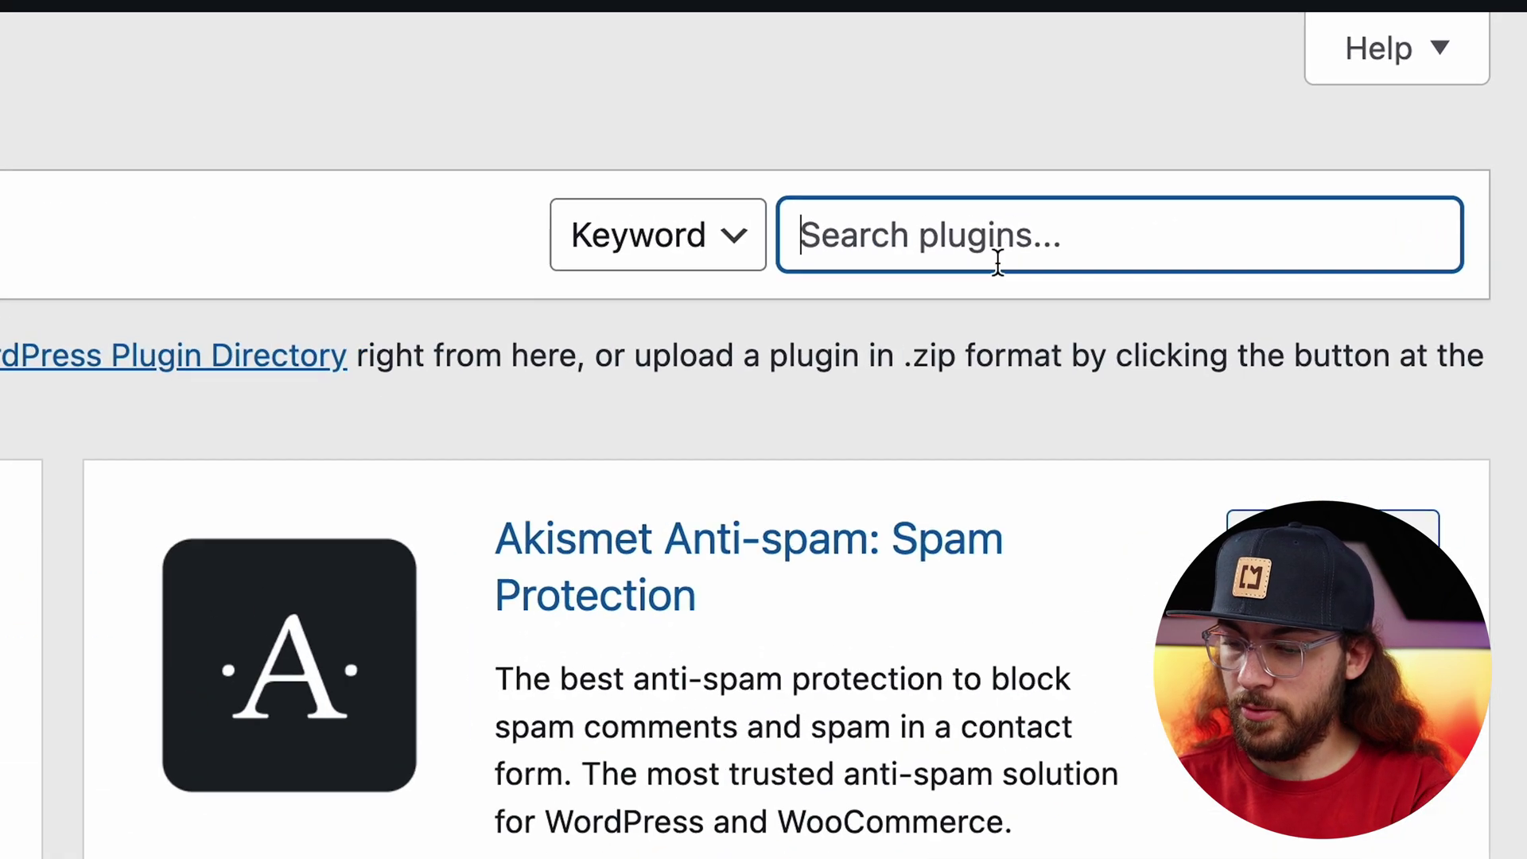
text(all in one migration)
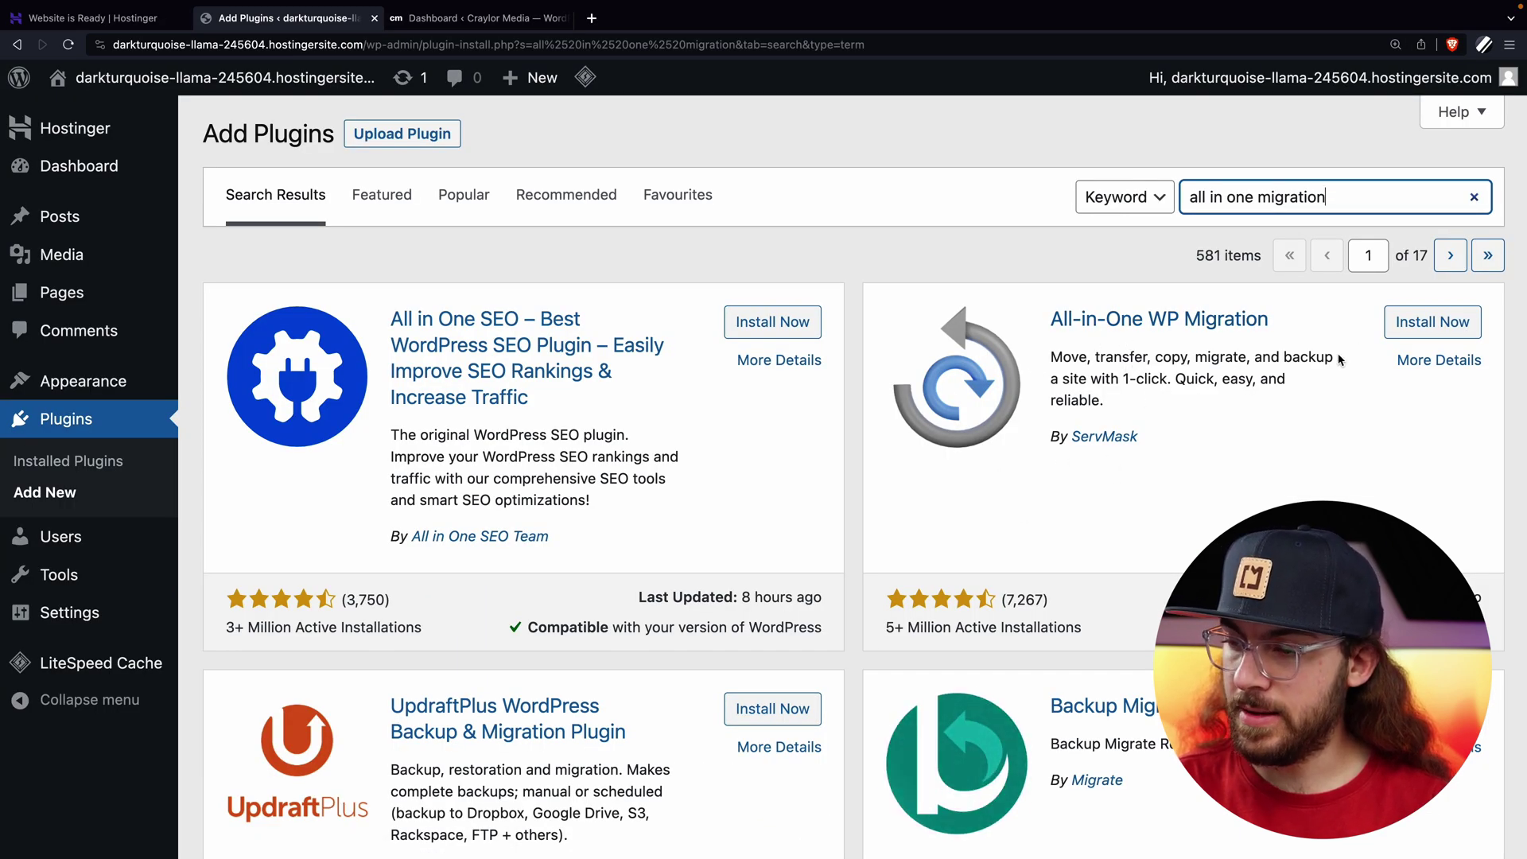
click(1418, 328)
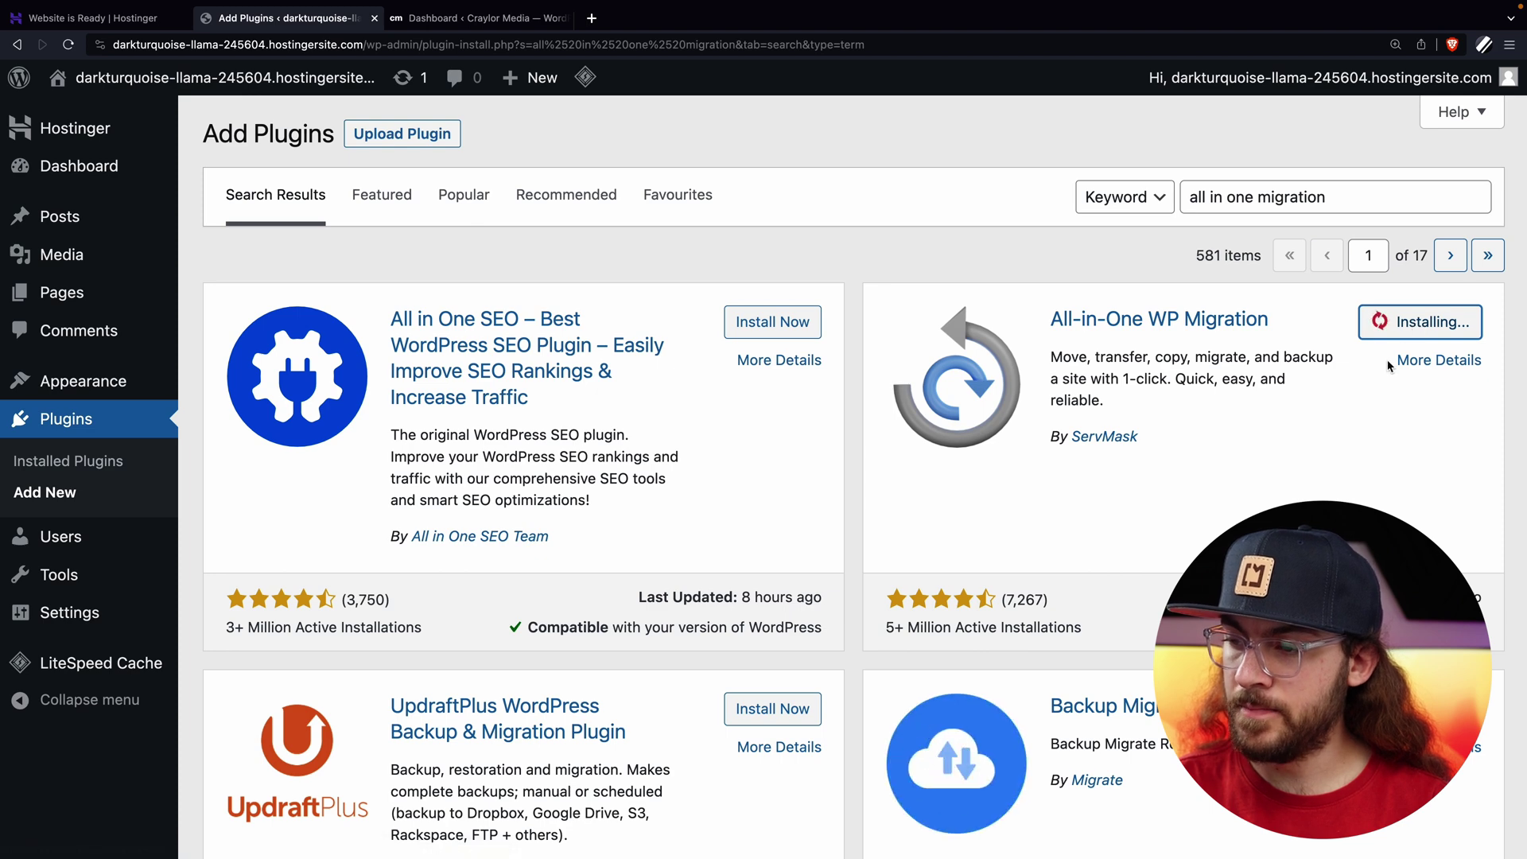
click(1424, 339)
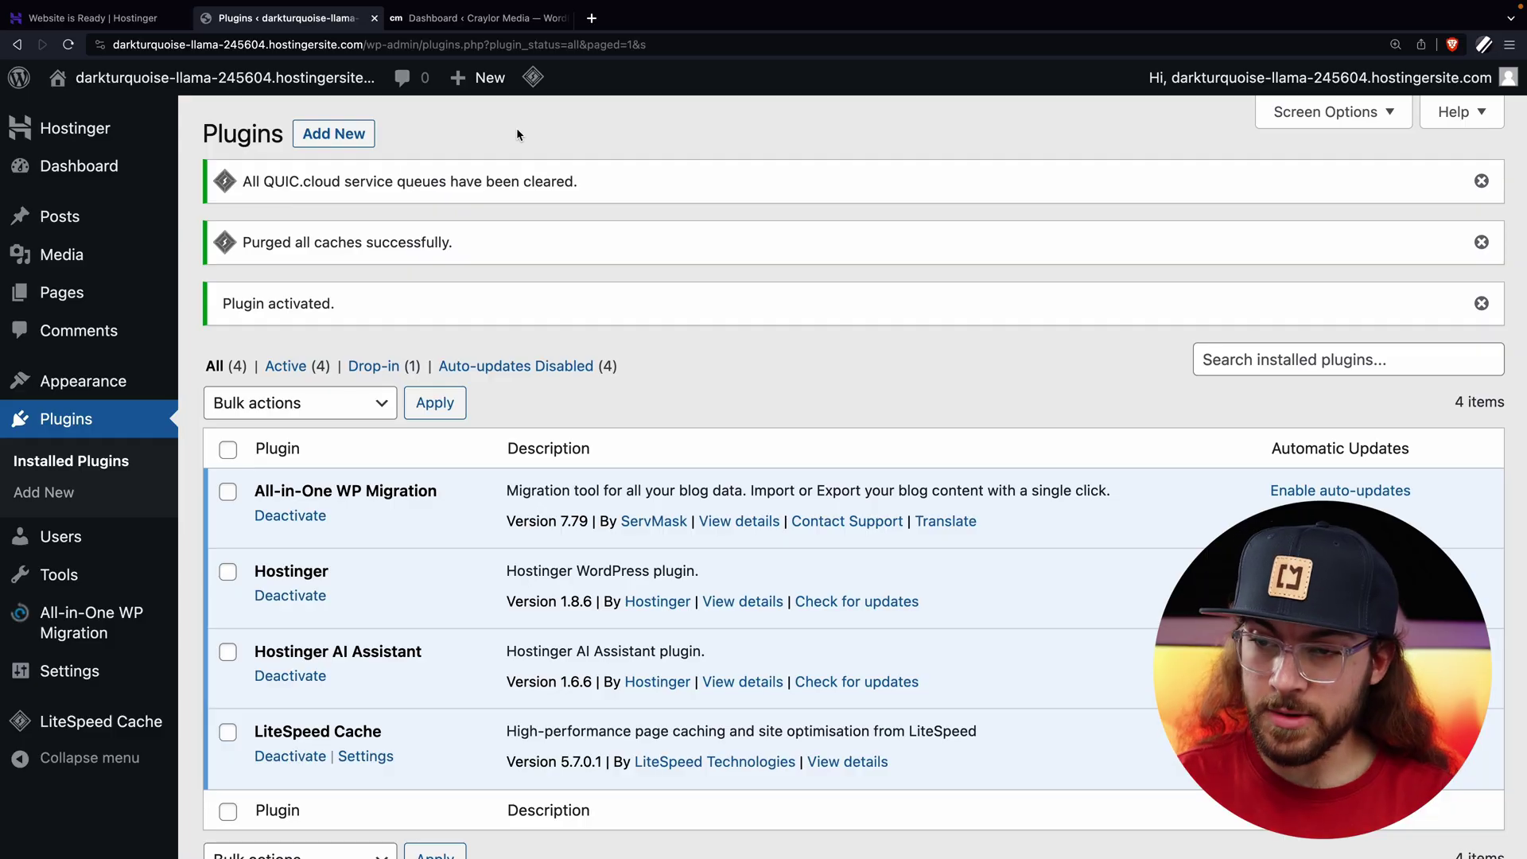
click(493, 23)
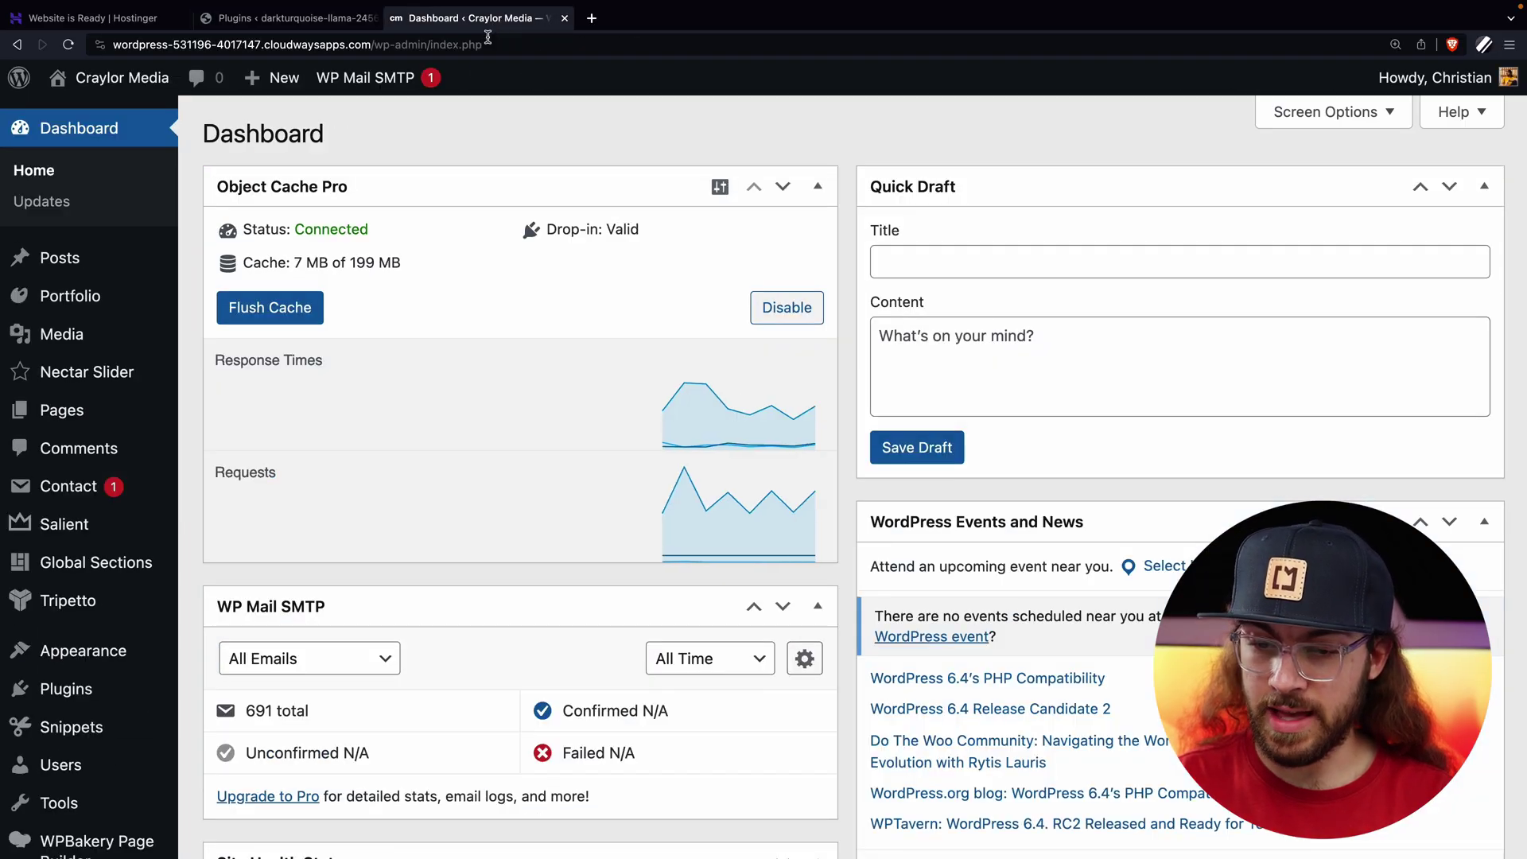
Export the old Craylor Media site to a file with All-in-One WP Migration.
scroll(312, 338, down, 4)
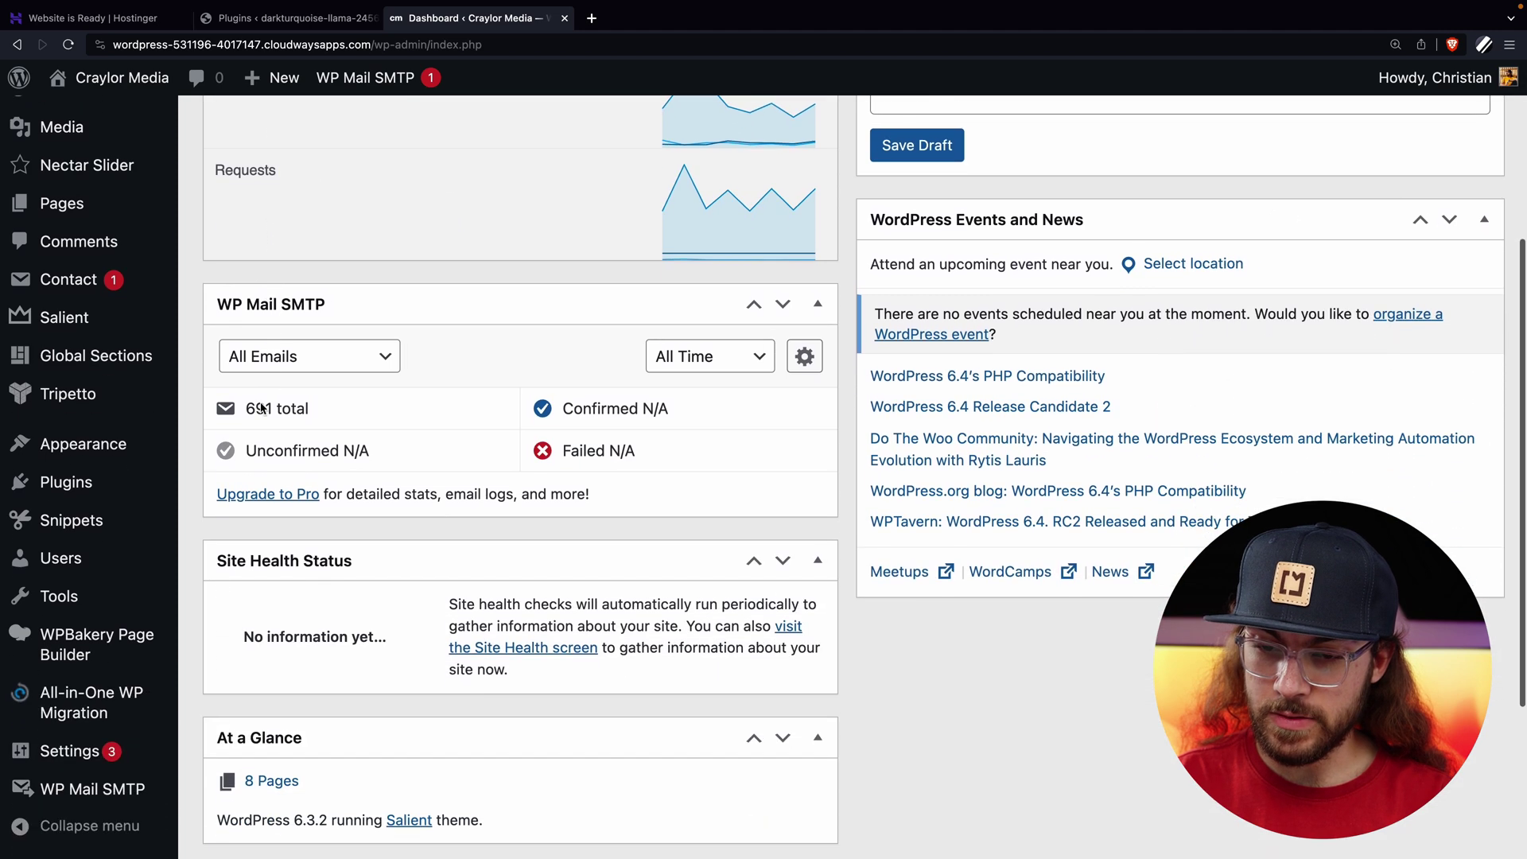
mouse_move(142, 698)
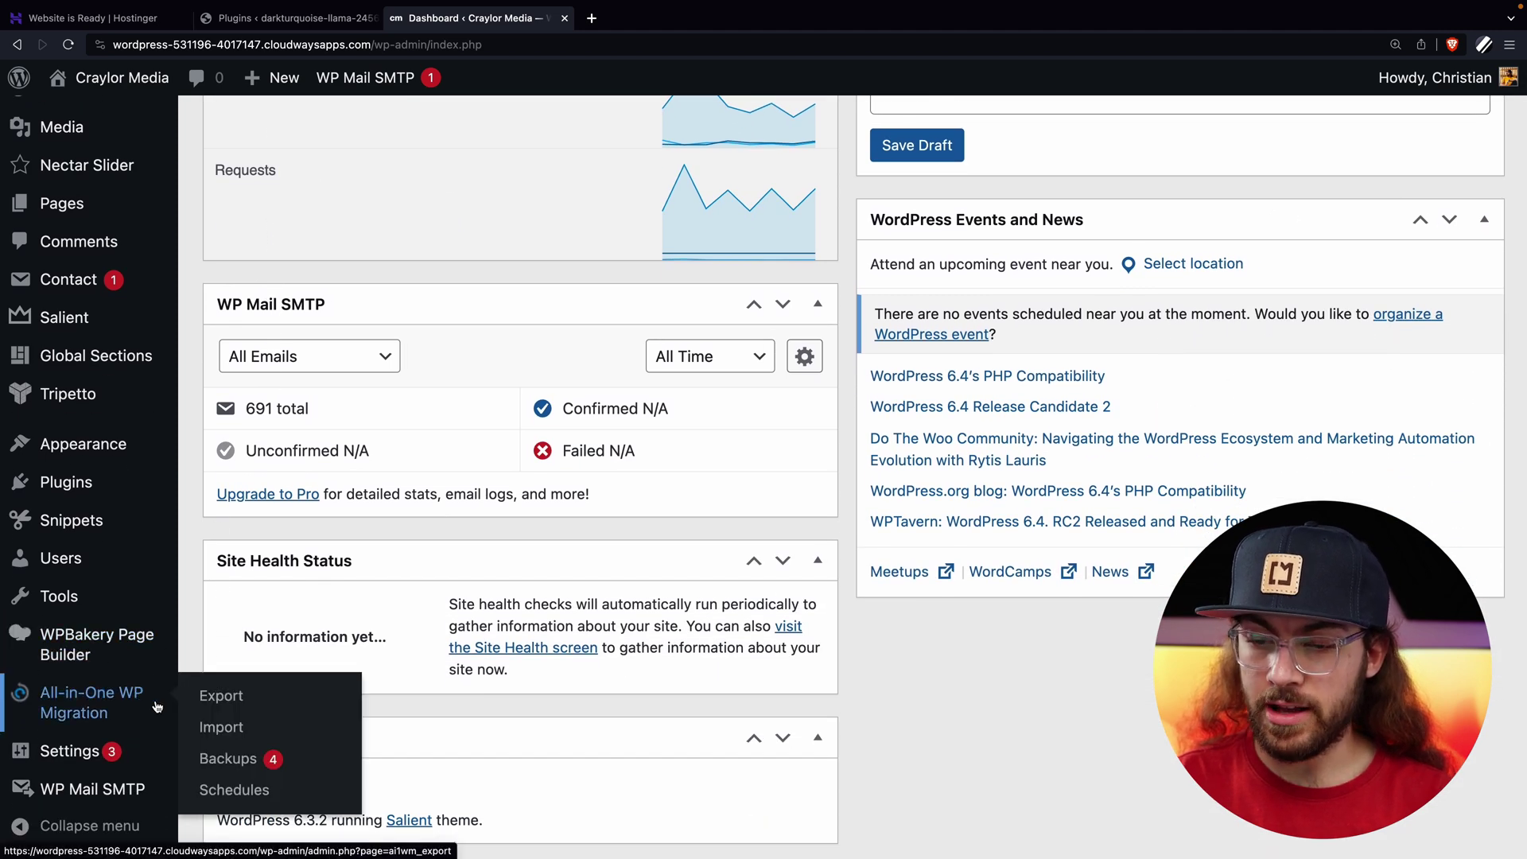
click(223, 703)
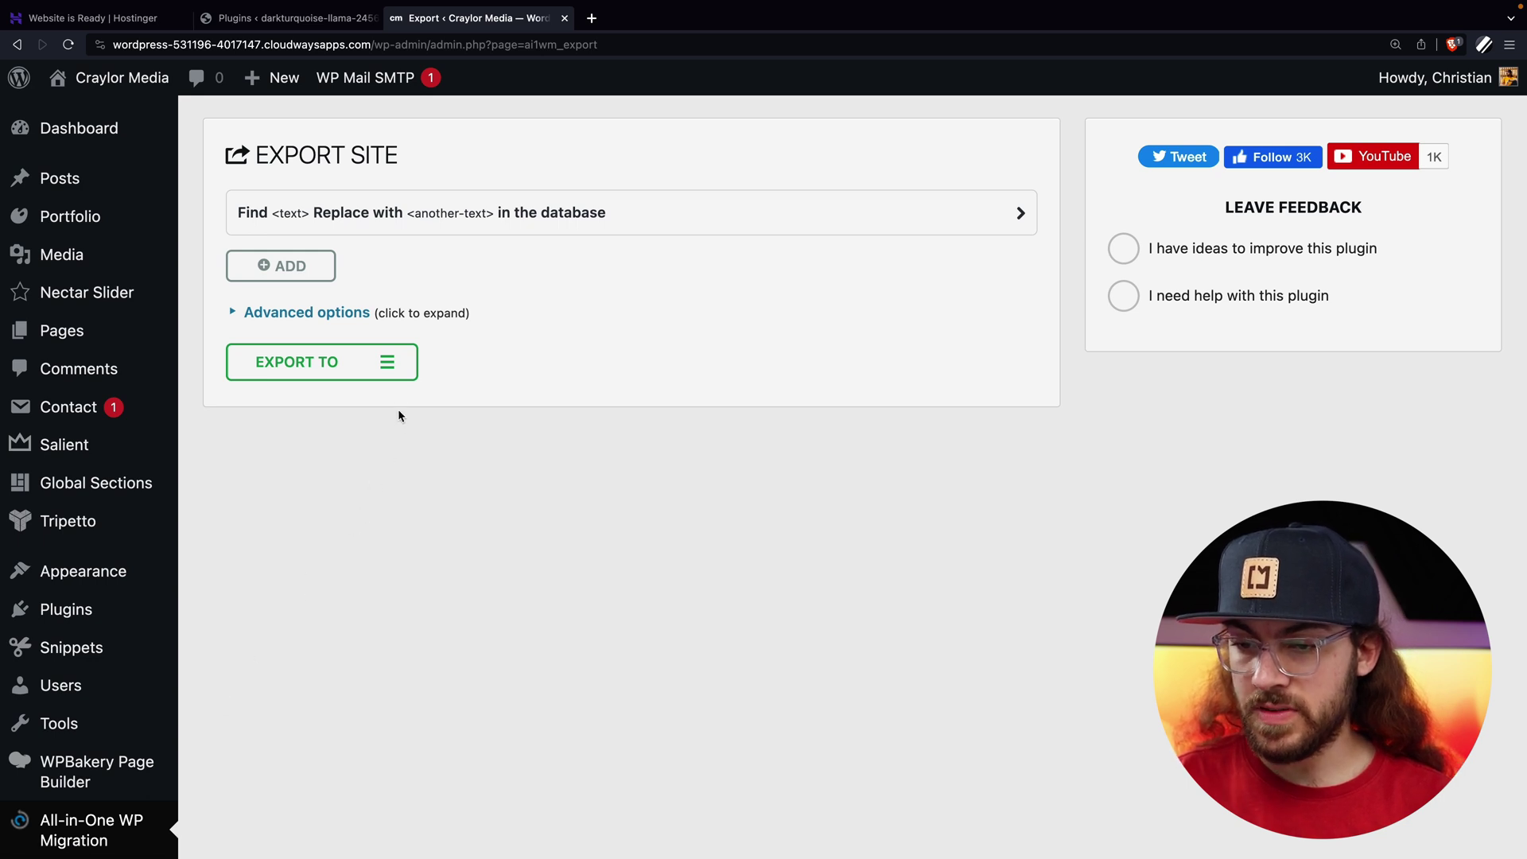
click(397, 368)
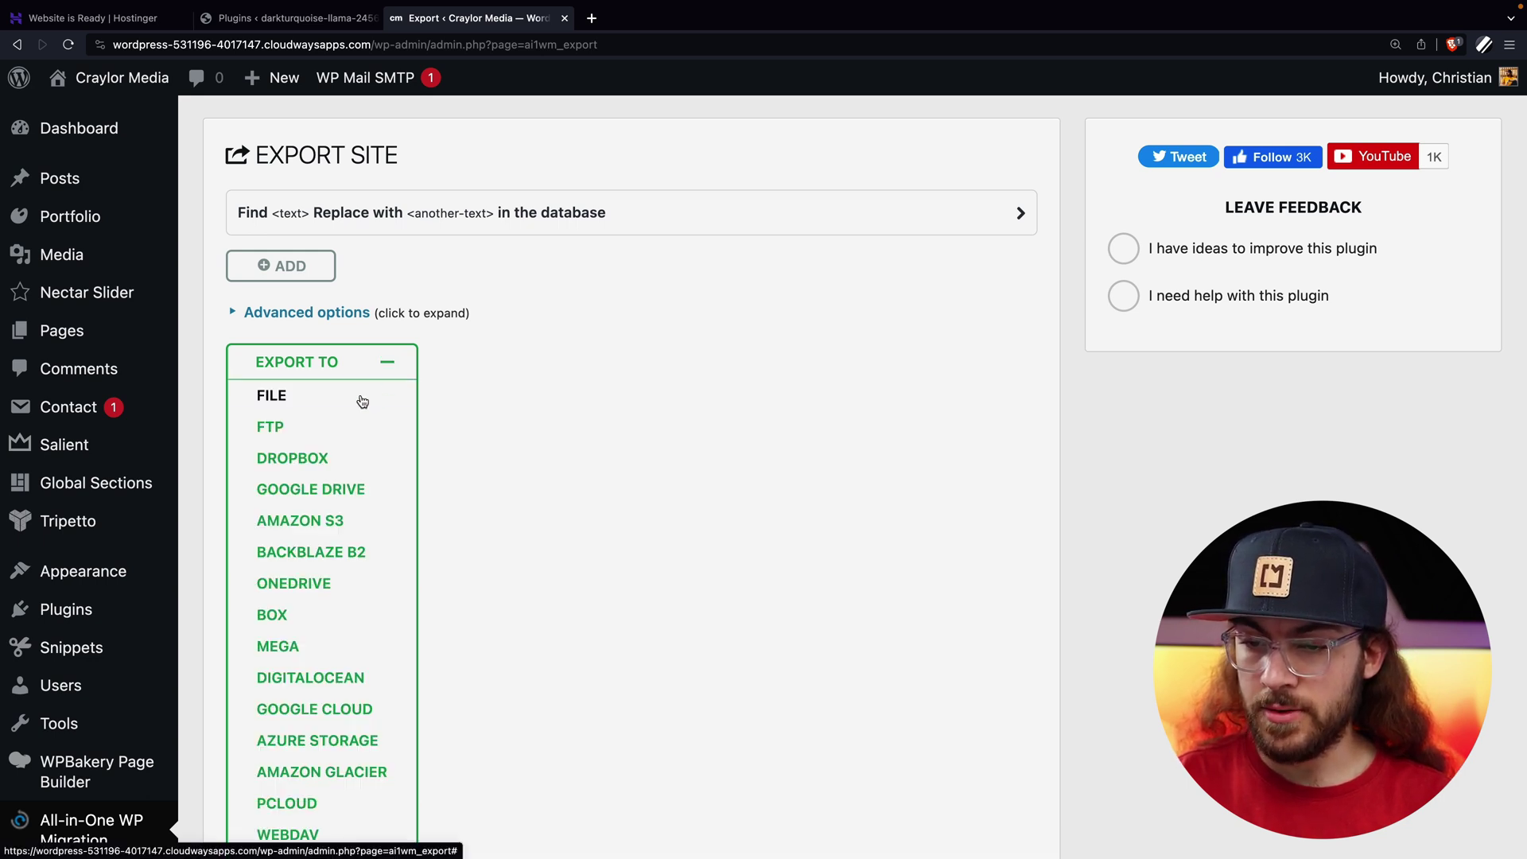
click(366, 398)
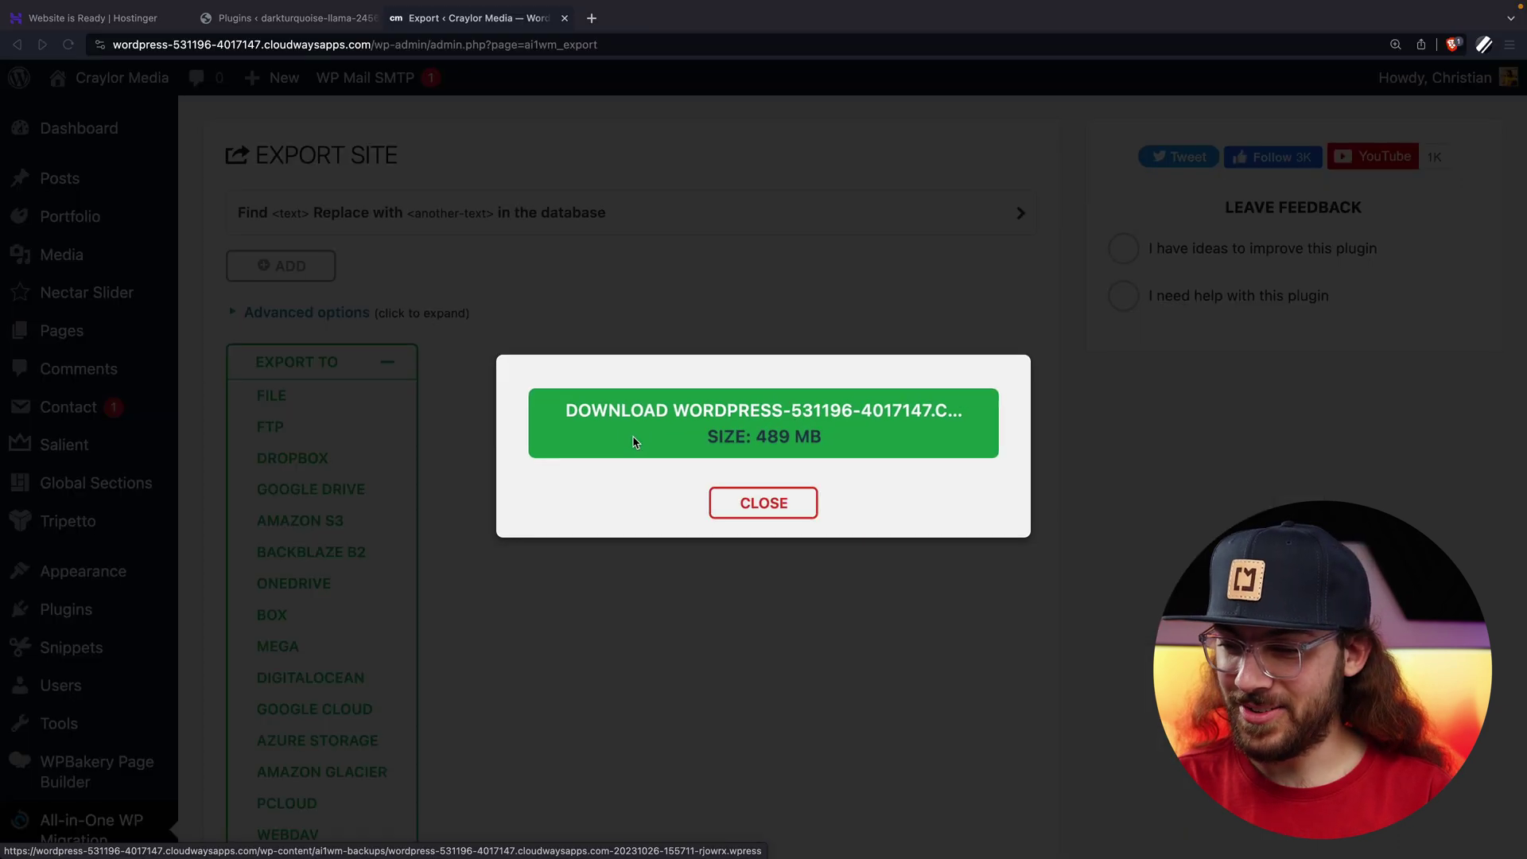
Download the 489 MB export archive to the Downloads folder.
click(635, 442)
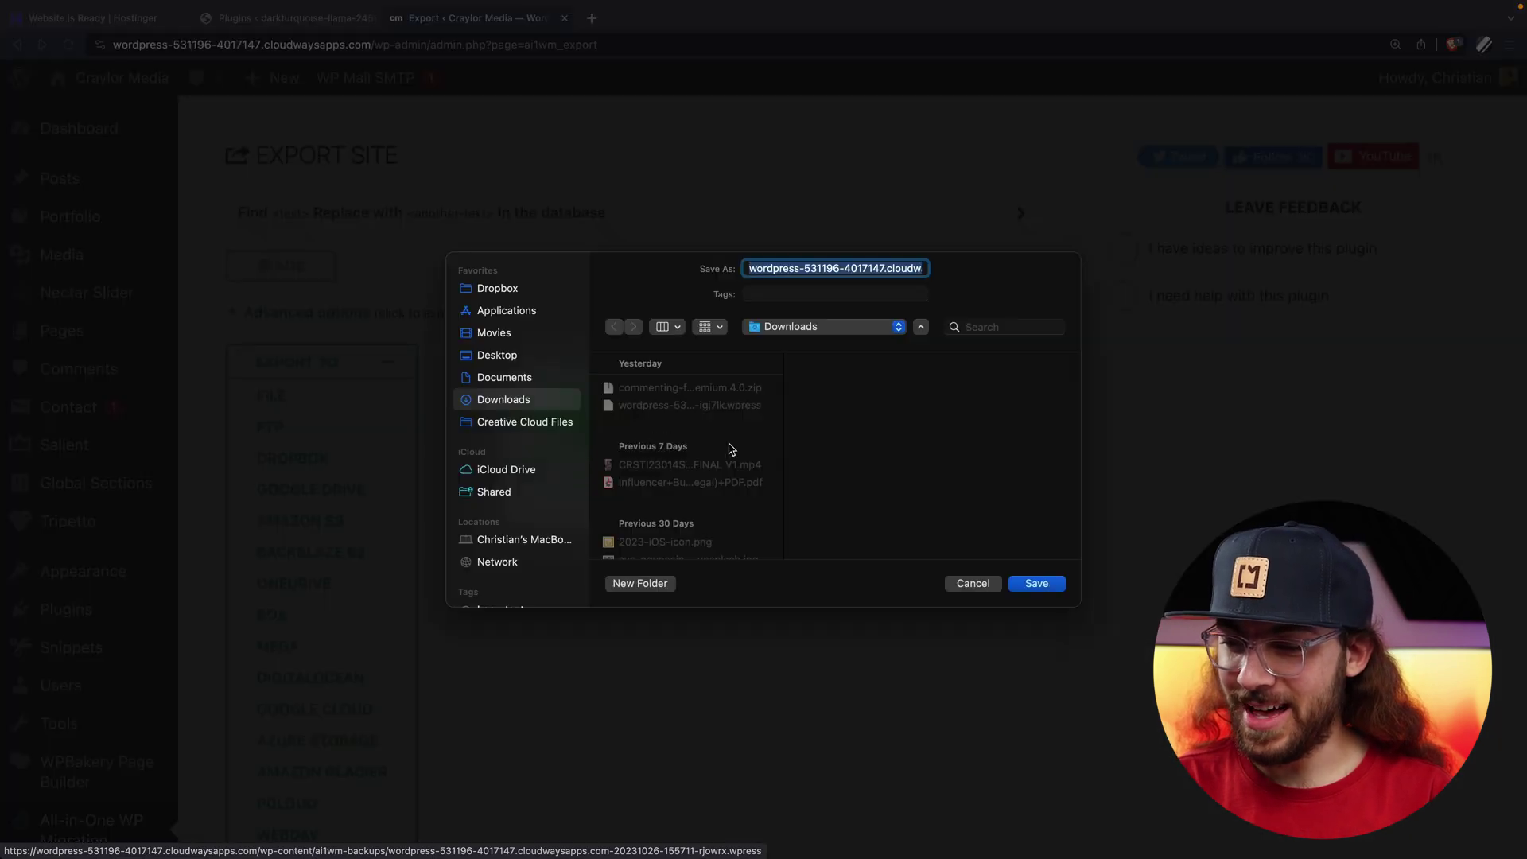
click(1034, 584)
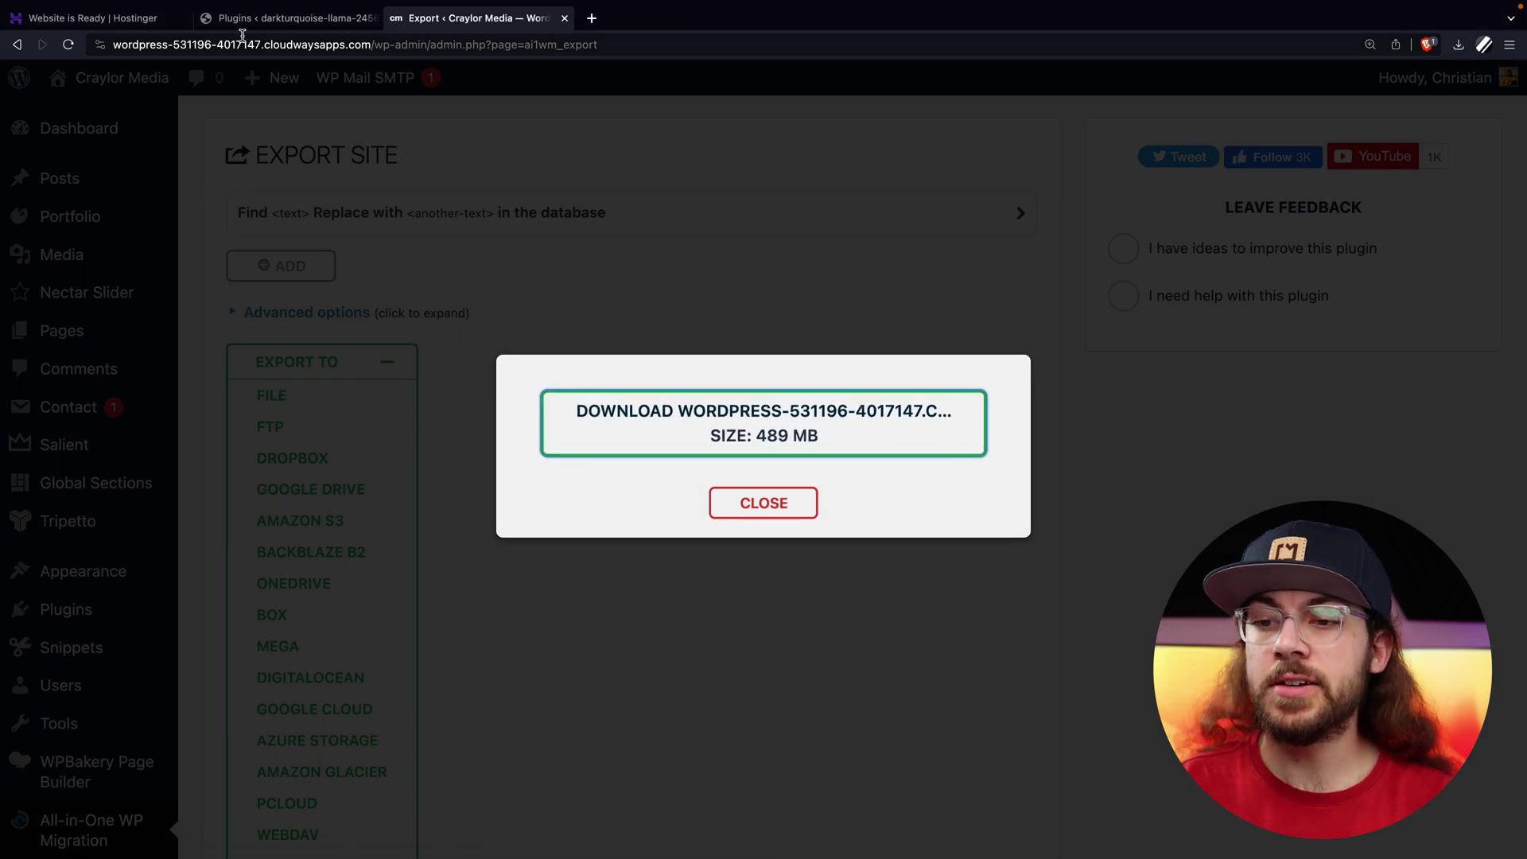
click(263, 17)
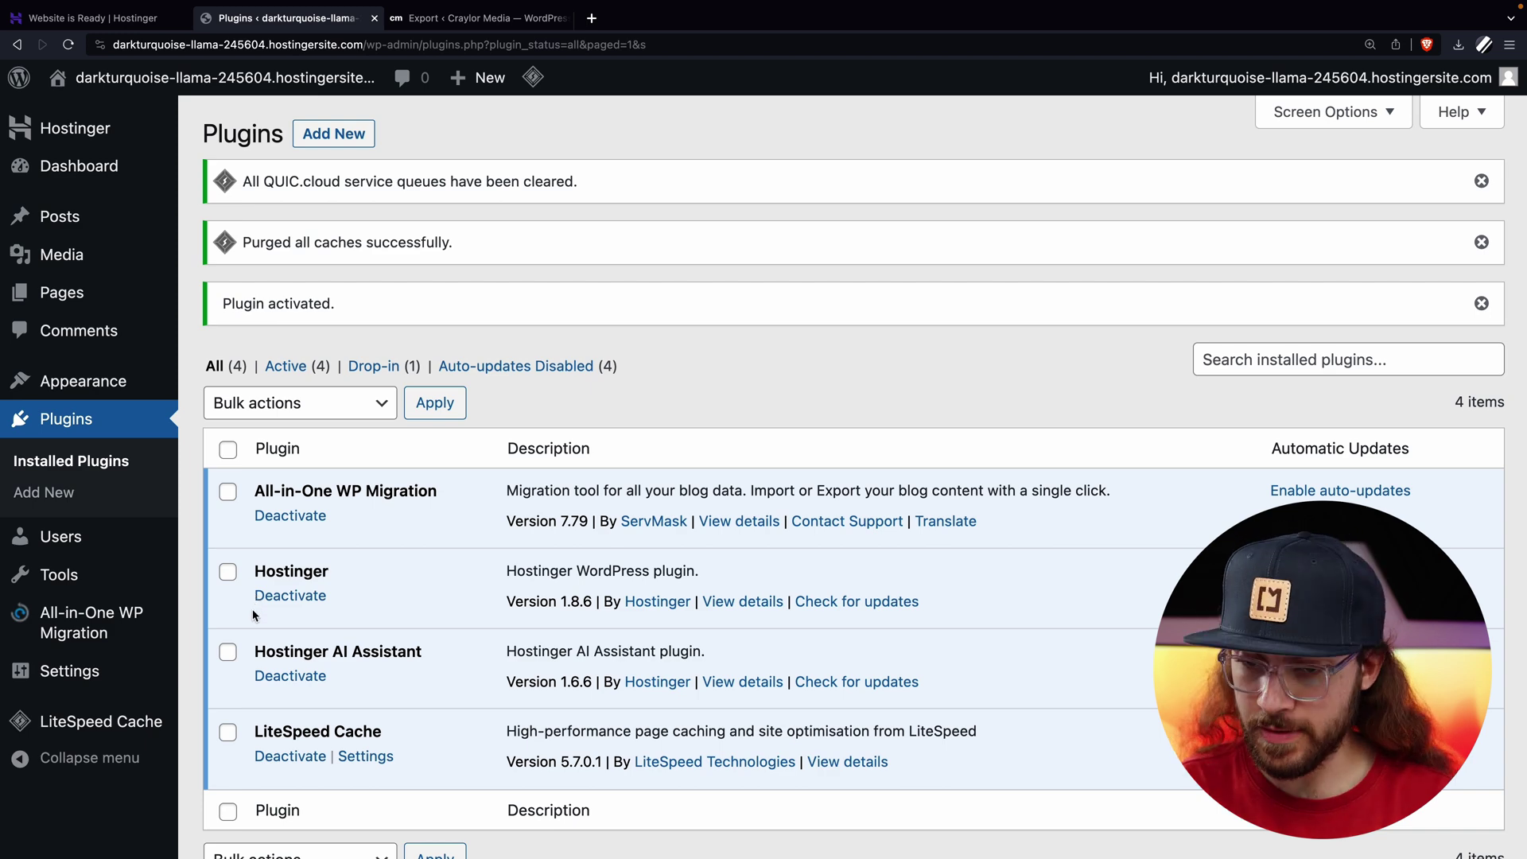
Import the 489 MB backup from Downloads into the Hostinger site, overwriting it, and finish.
mouse_move(155, 635)
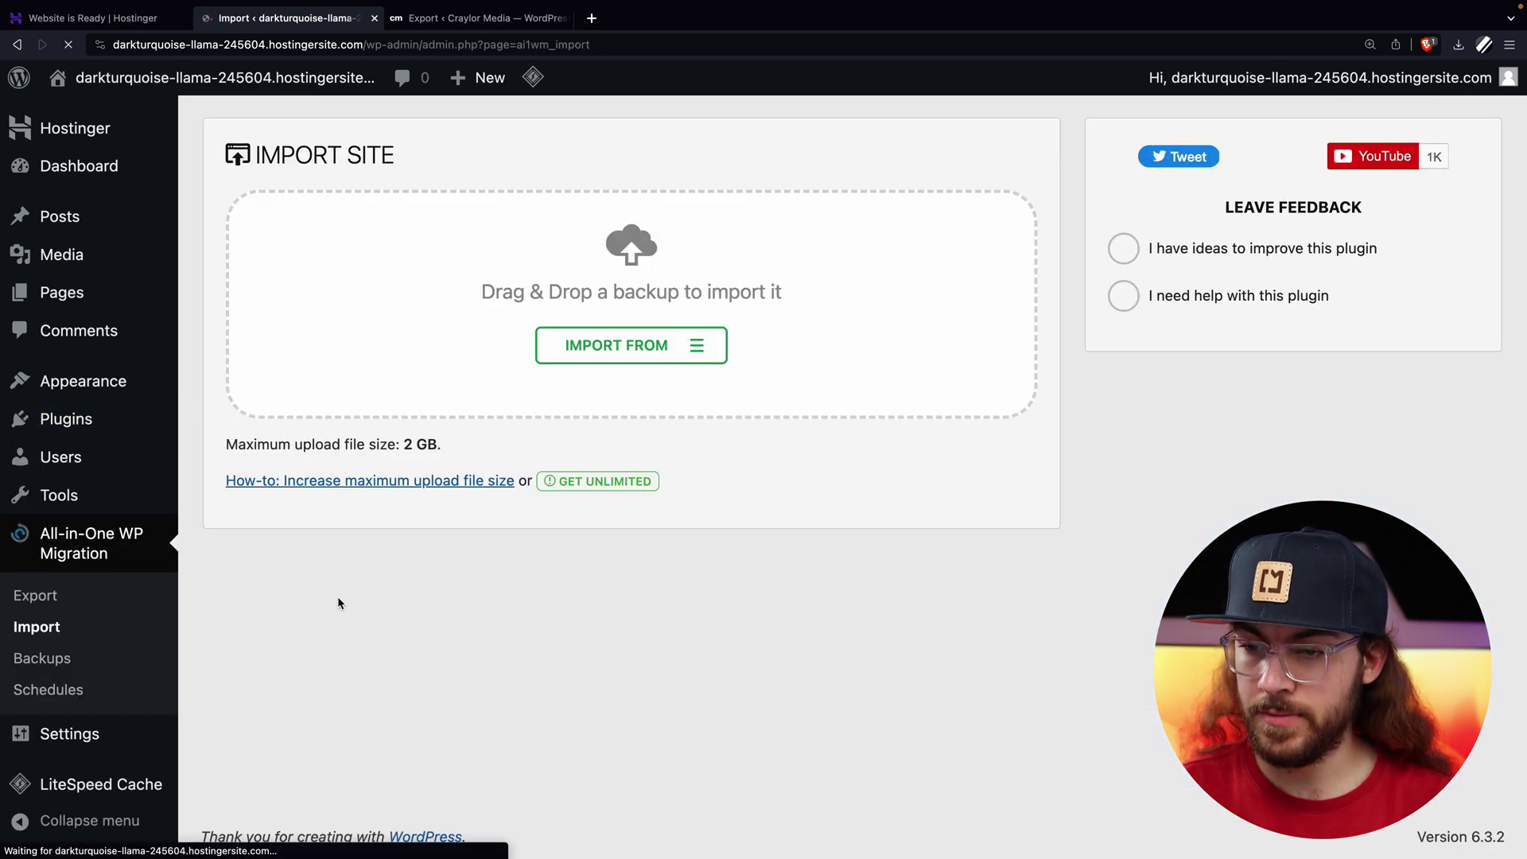
click(674, 351)
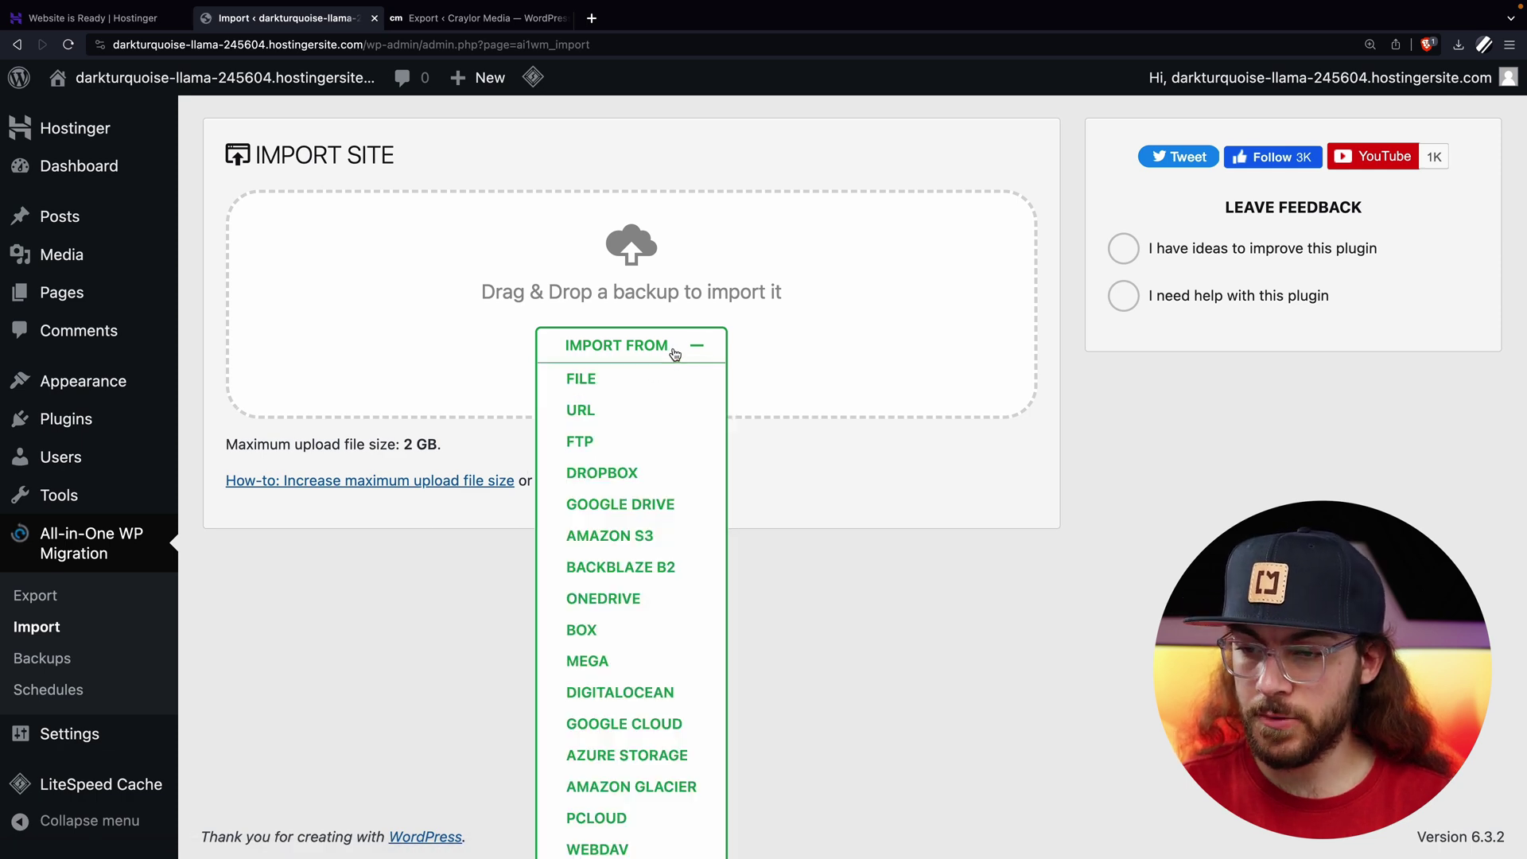
click(603, 382)
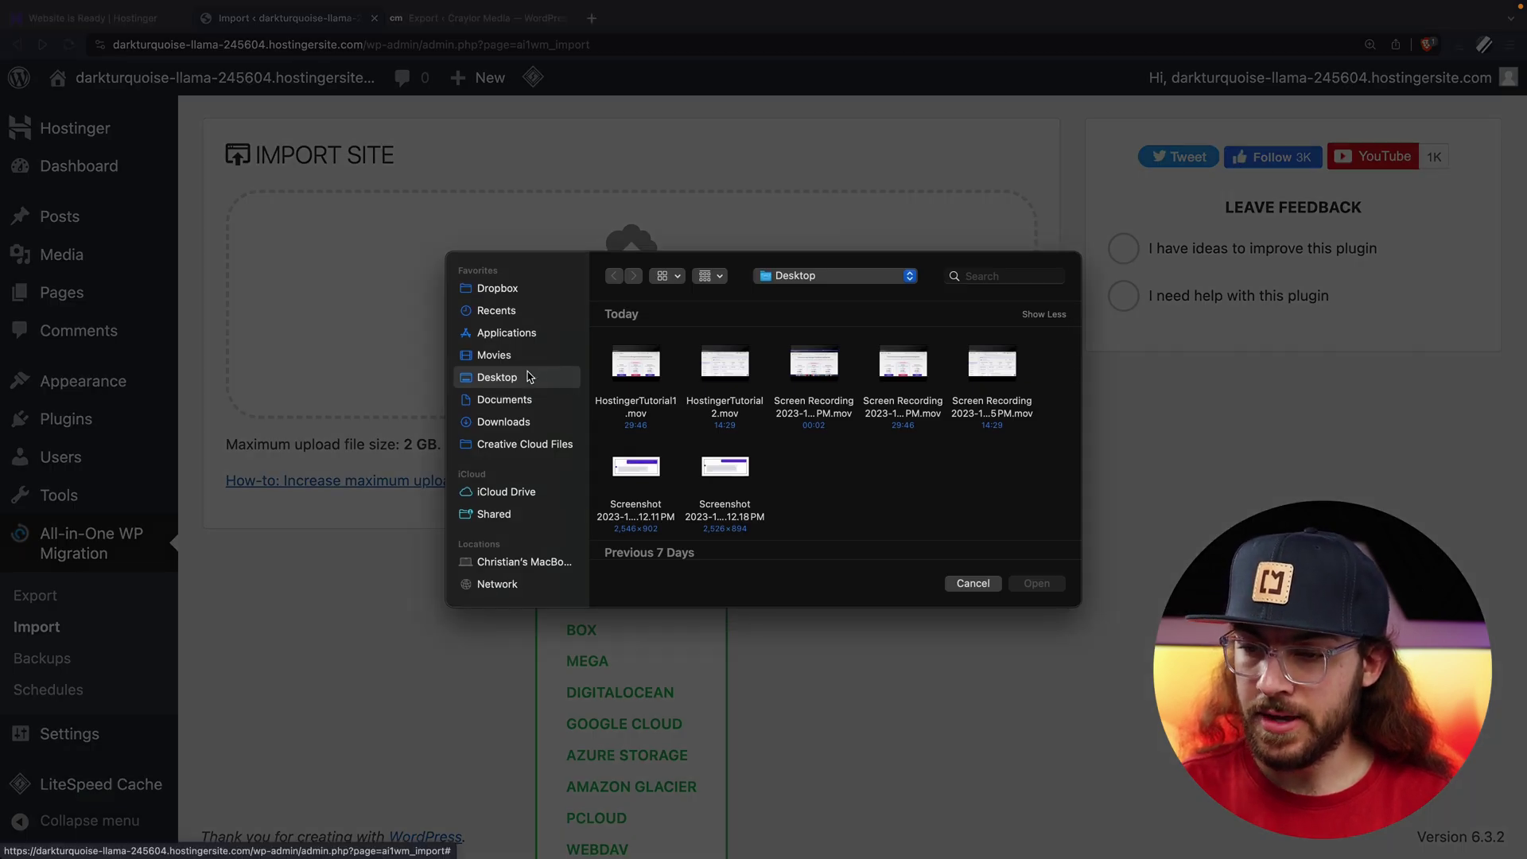
click(503, 421)
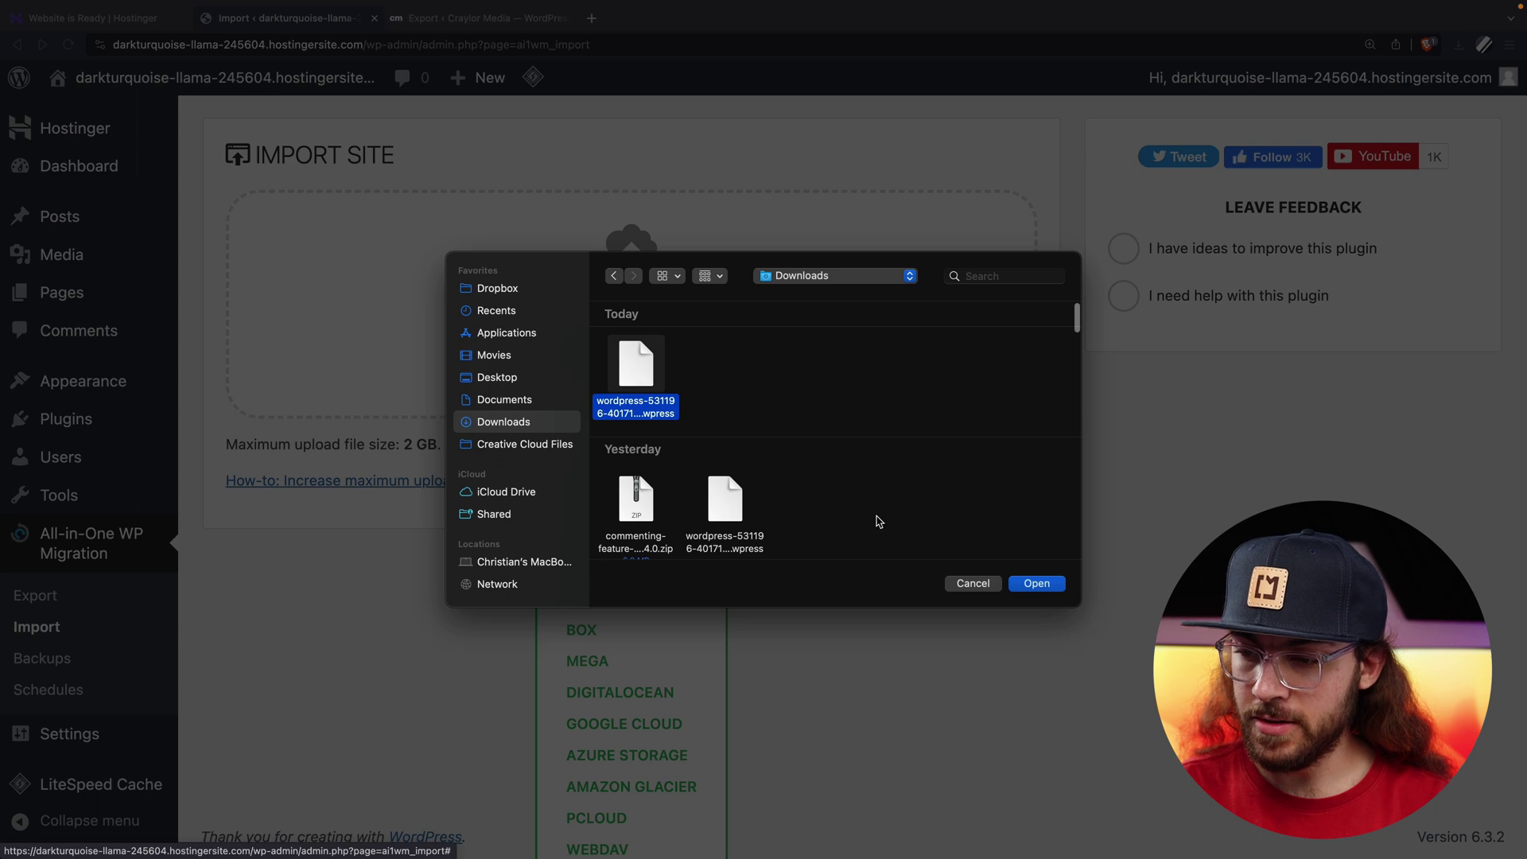
click(1036, 585)
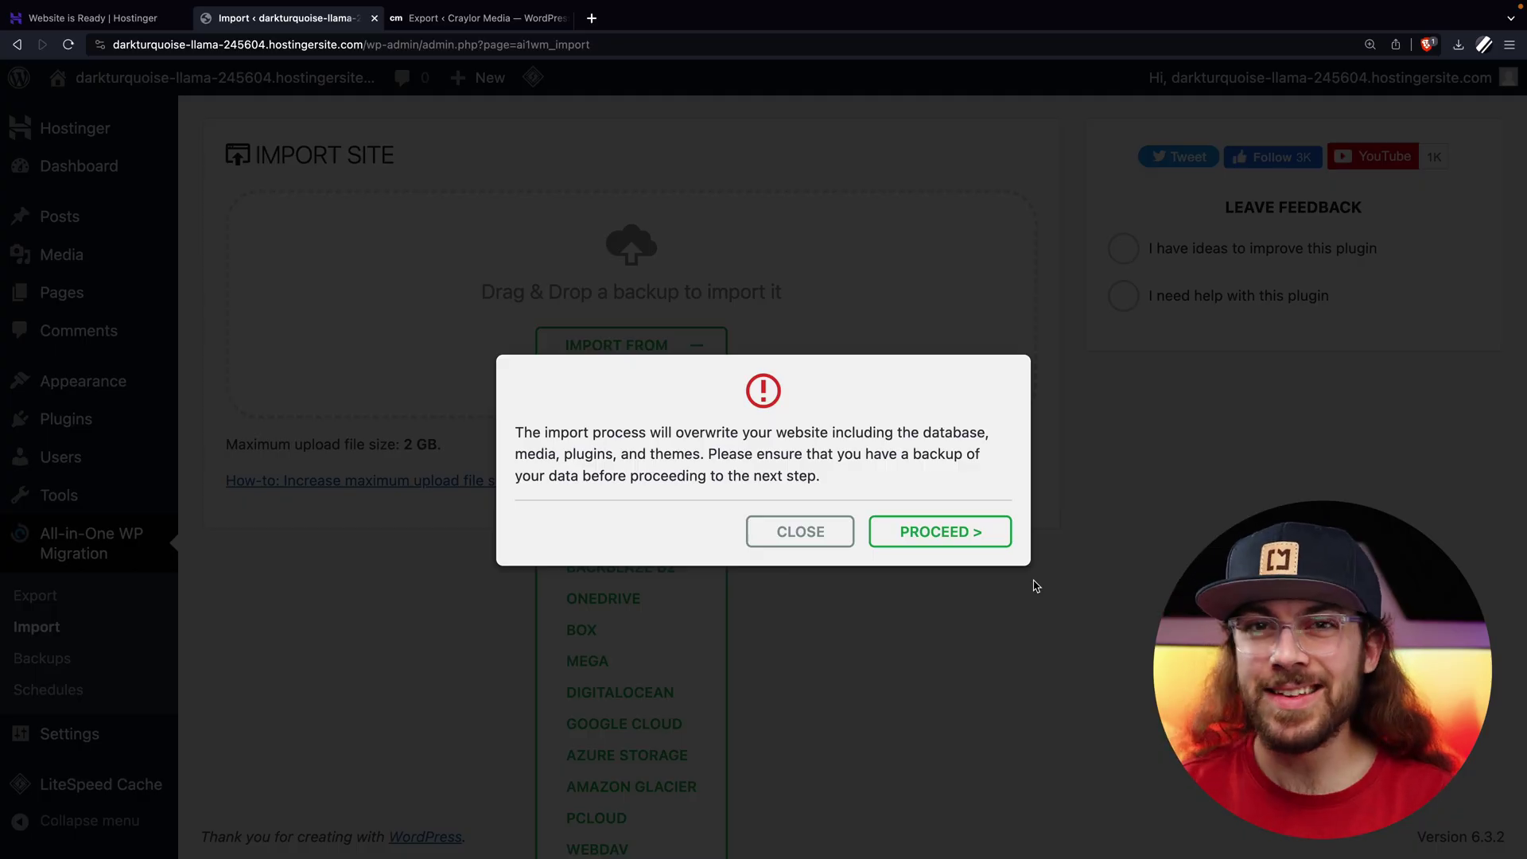
click(986, 533)
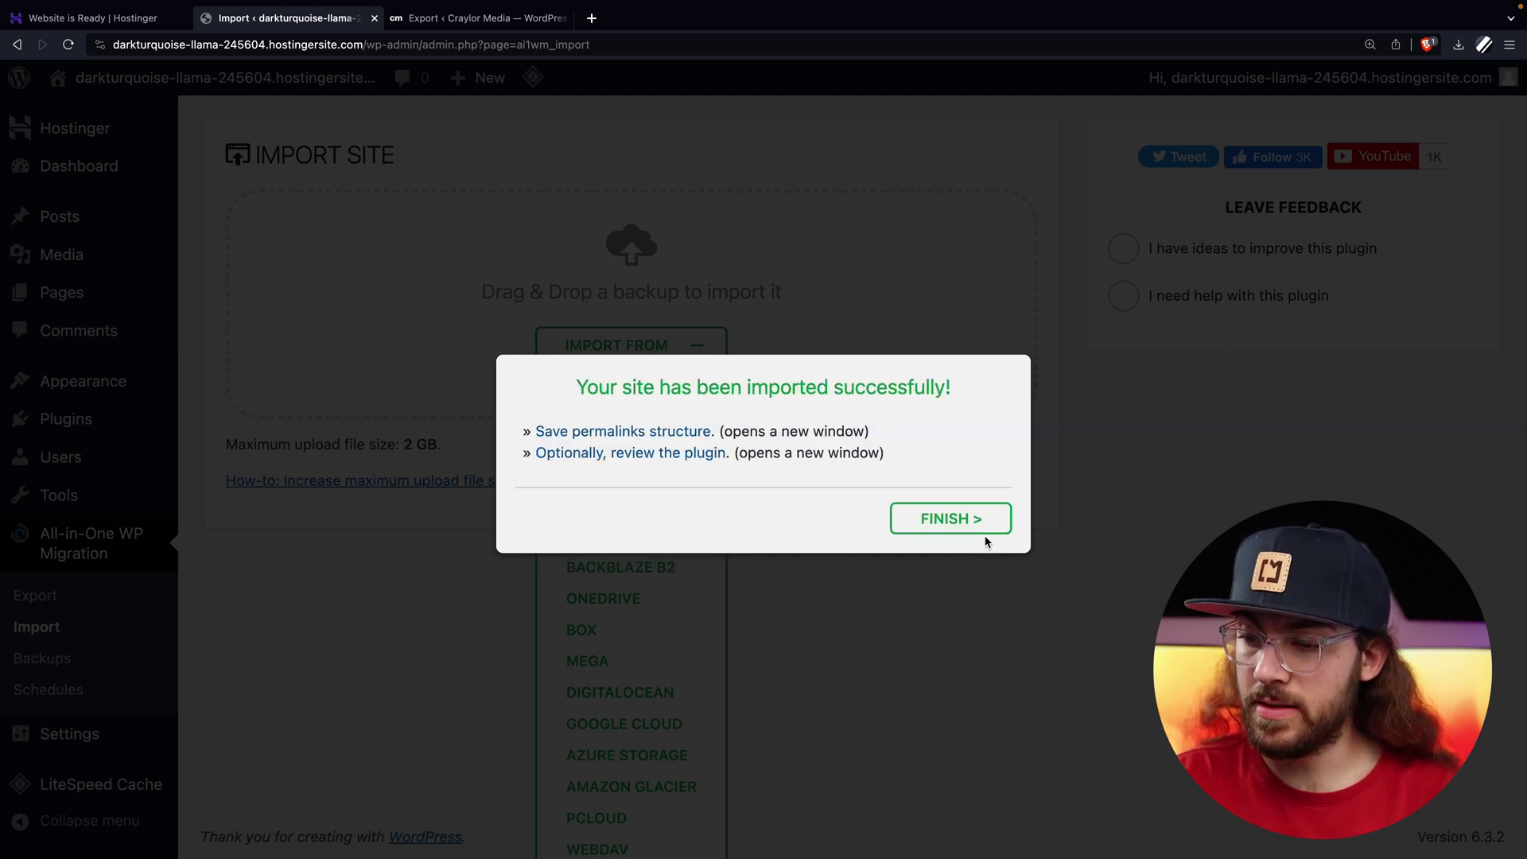
click(973, 525)
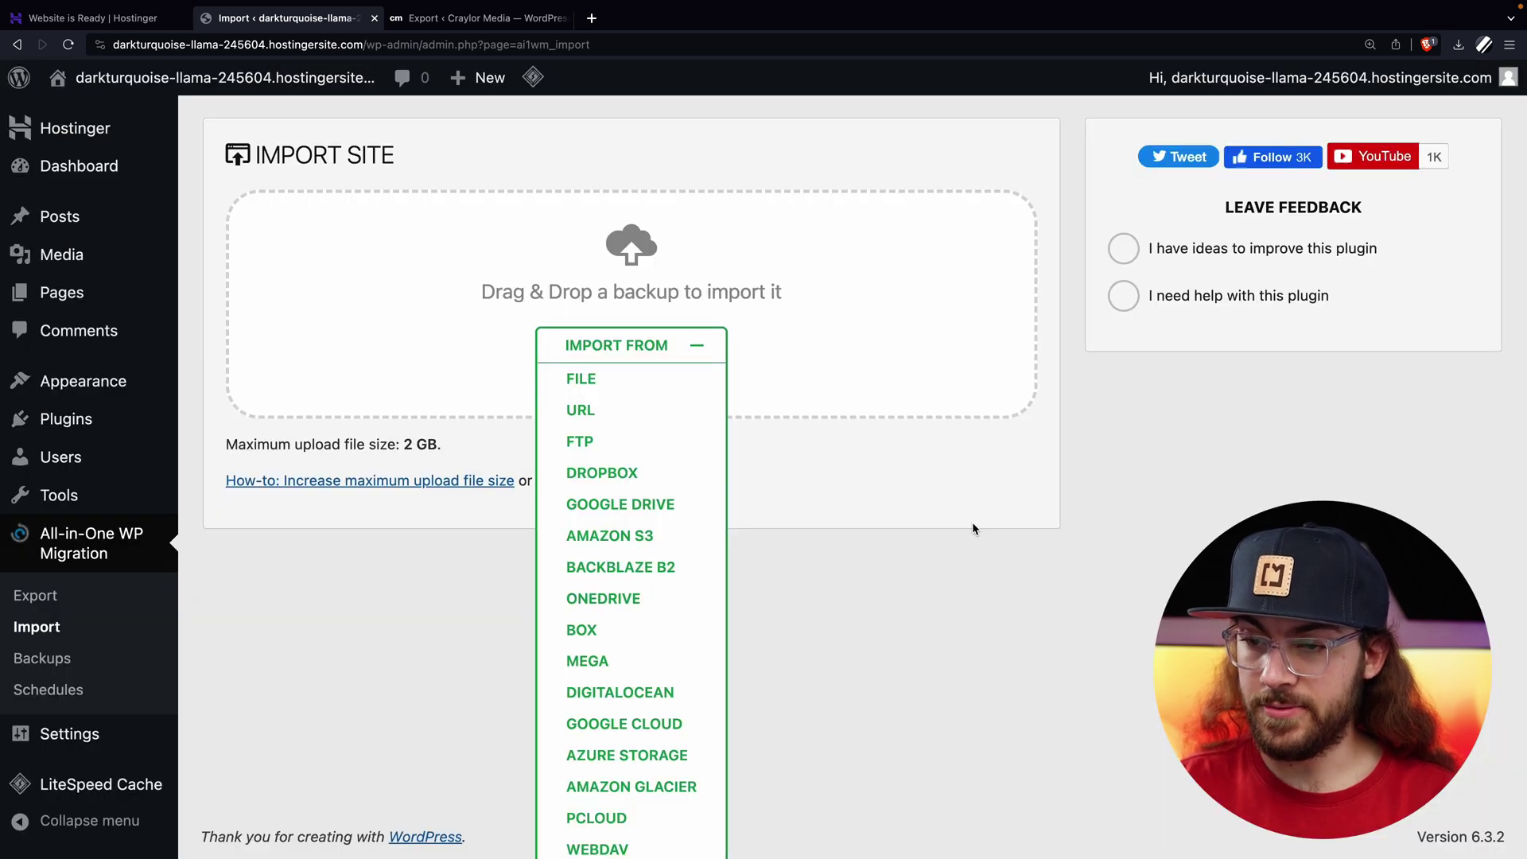
Visit the migrated Craylor Media site and scroll through the homepage sections on the temporary domain.
mouse_move(203, 85)
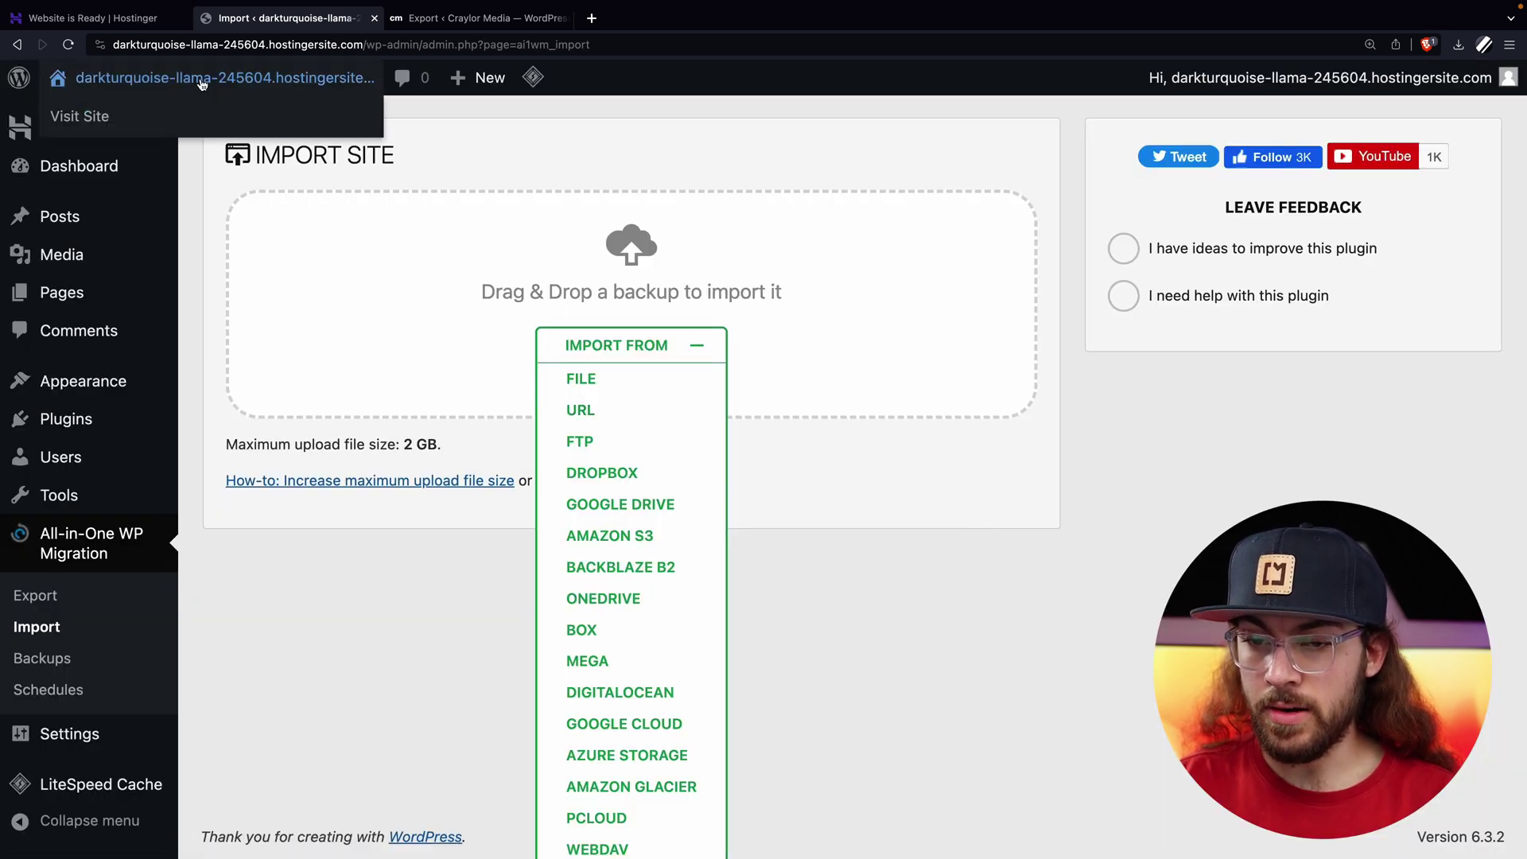
click(157, 115)
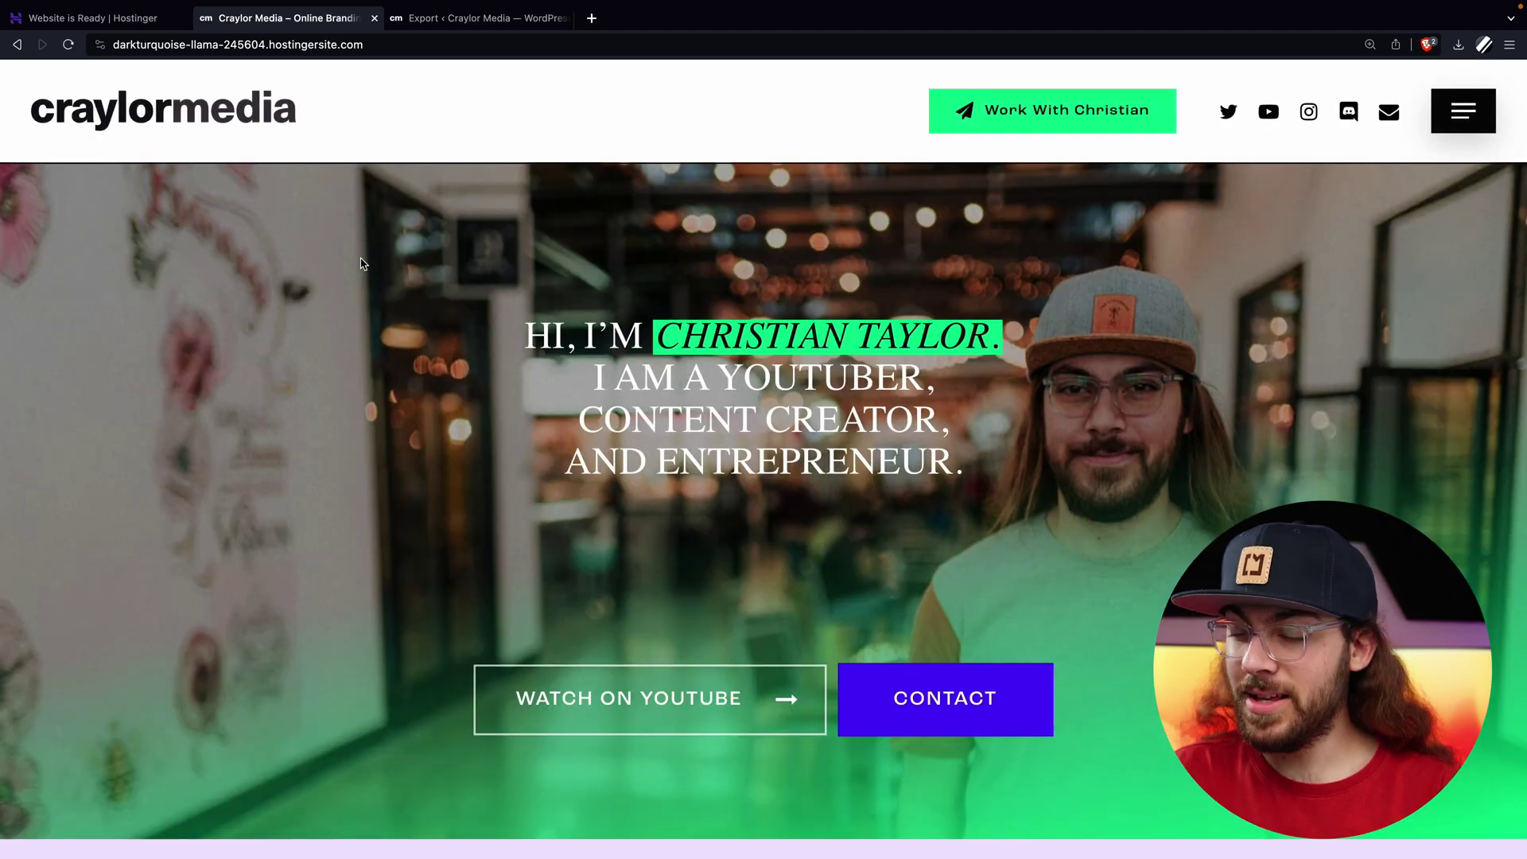
scroll(362, 263, down, 15)
scroll(362, 264, down, 10)
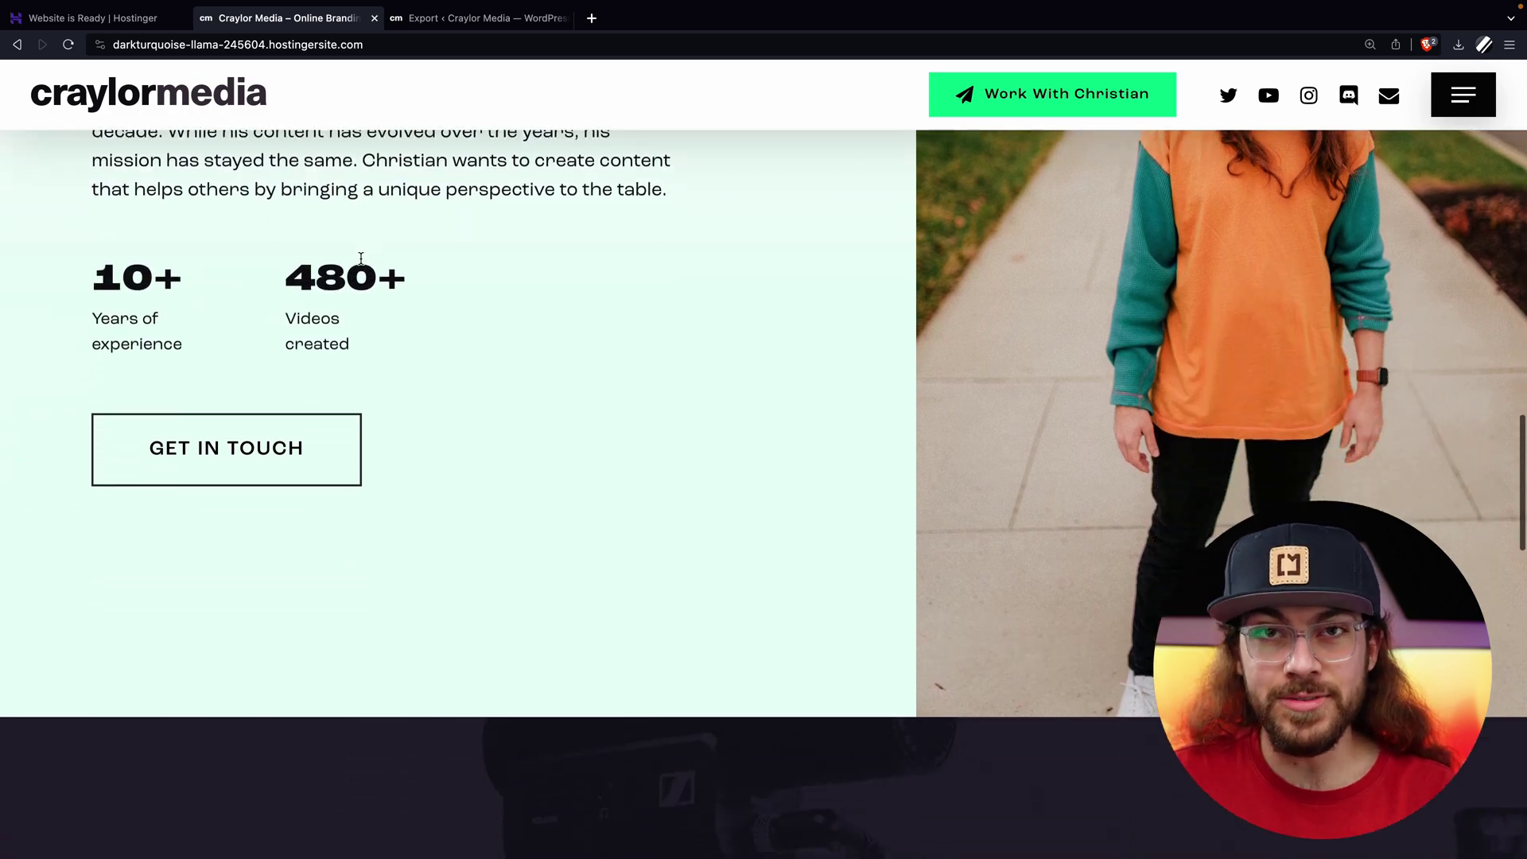
scroll(361, 258, down, 8)
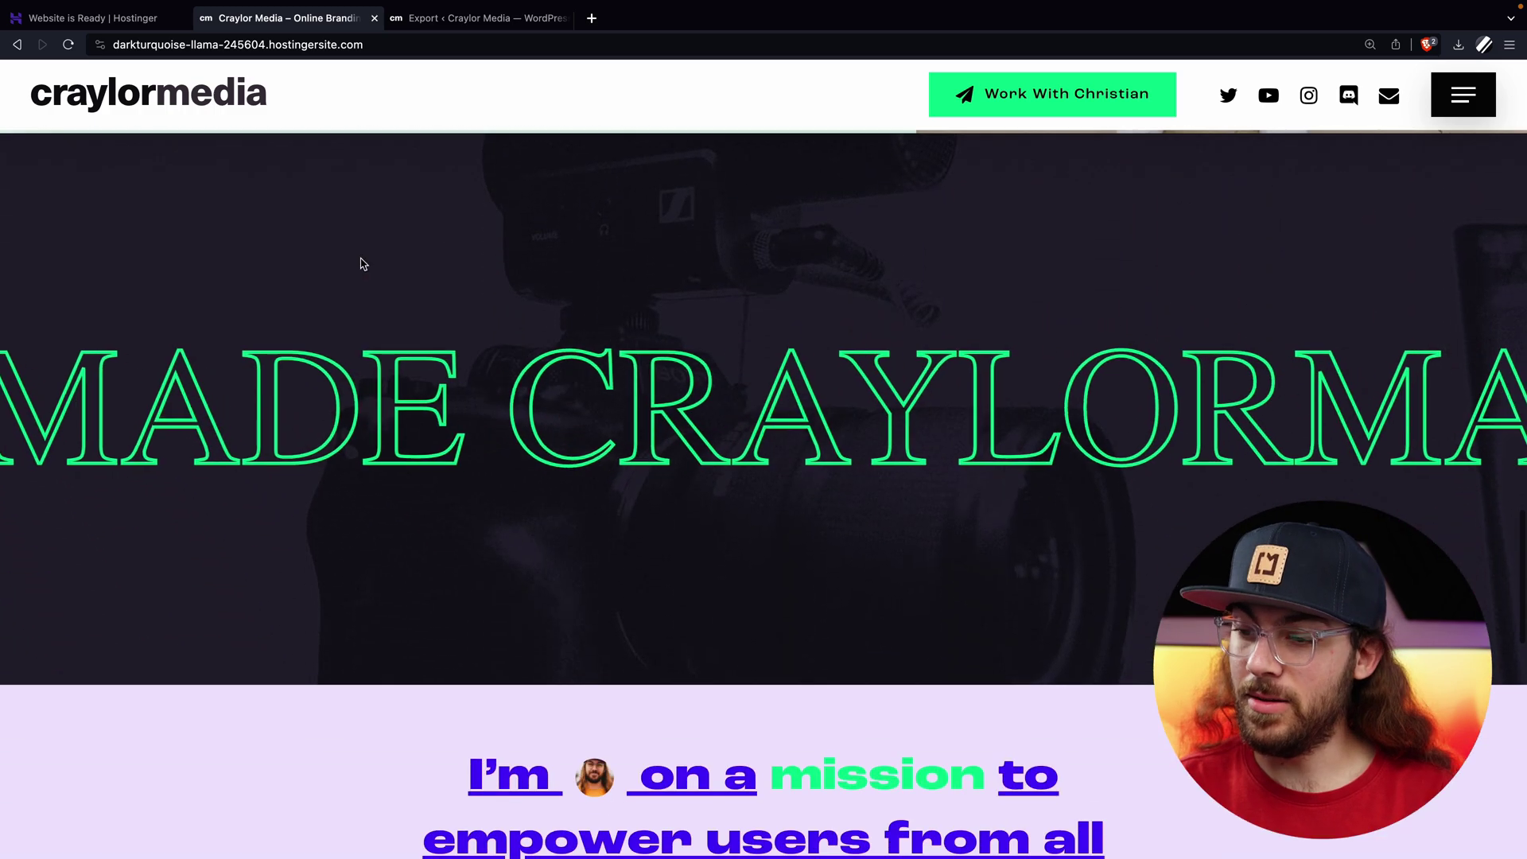
scroll(362, 263, down, 8)
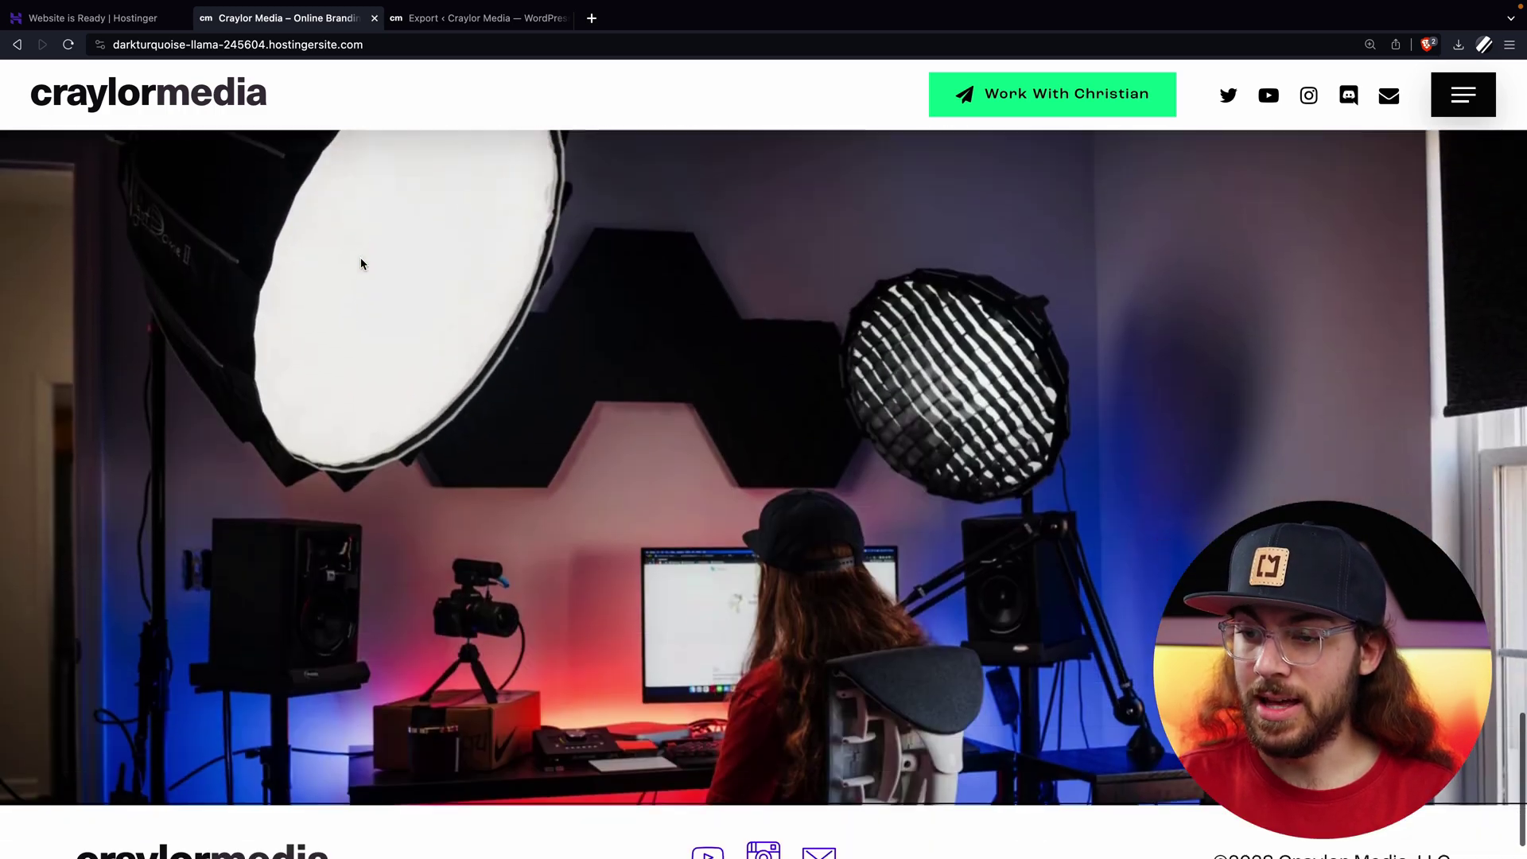
scroll(361, 264, down, 2)
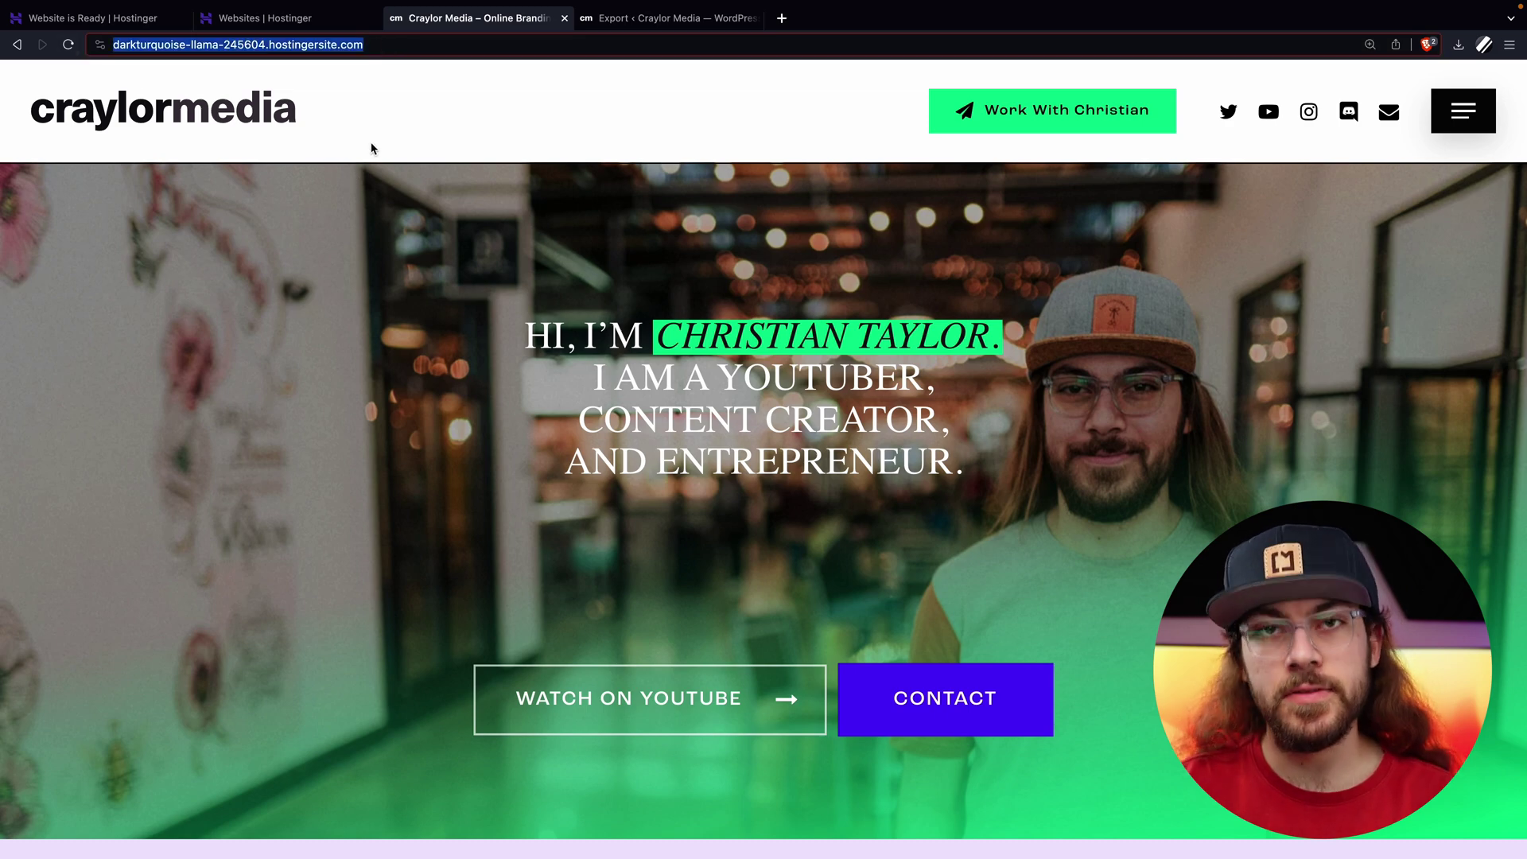
Begin connecting the existing domain craylor.media to the new Hostinger website.
click(299, 26)
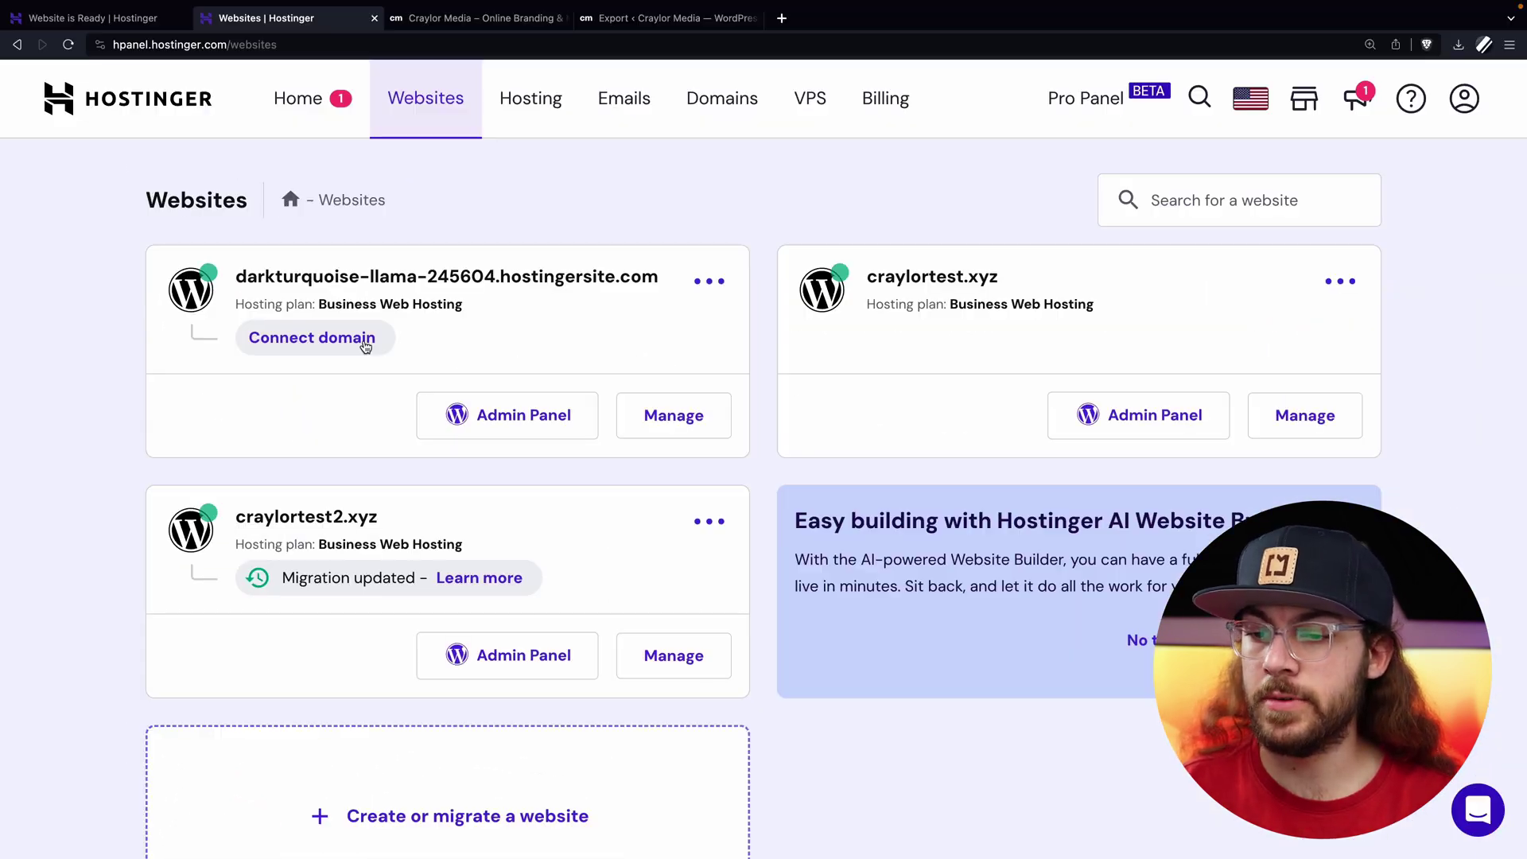
click(592, 469)
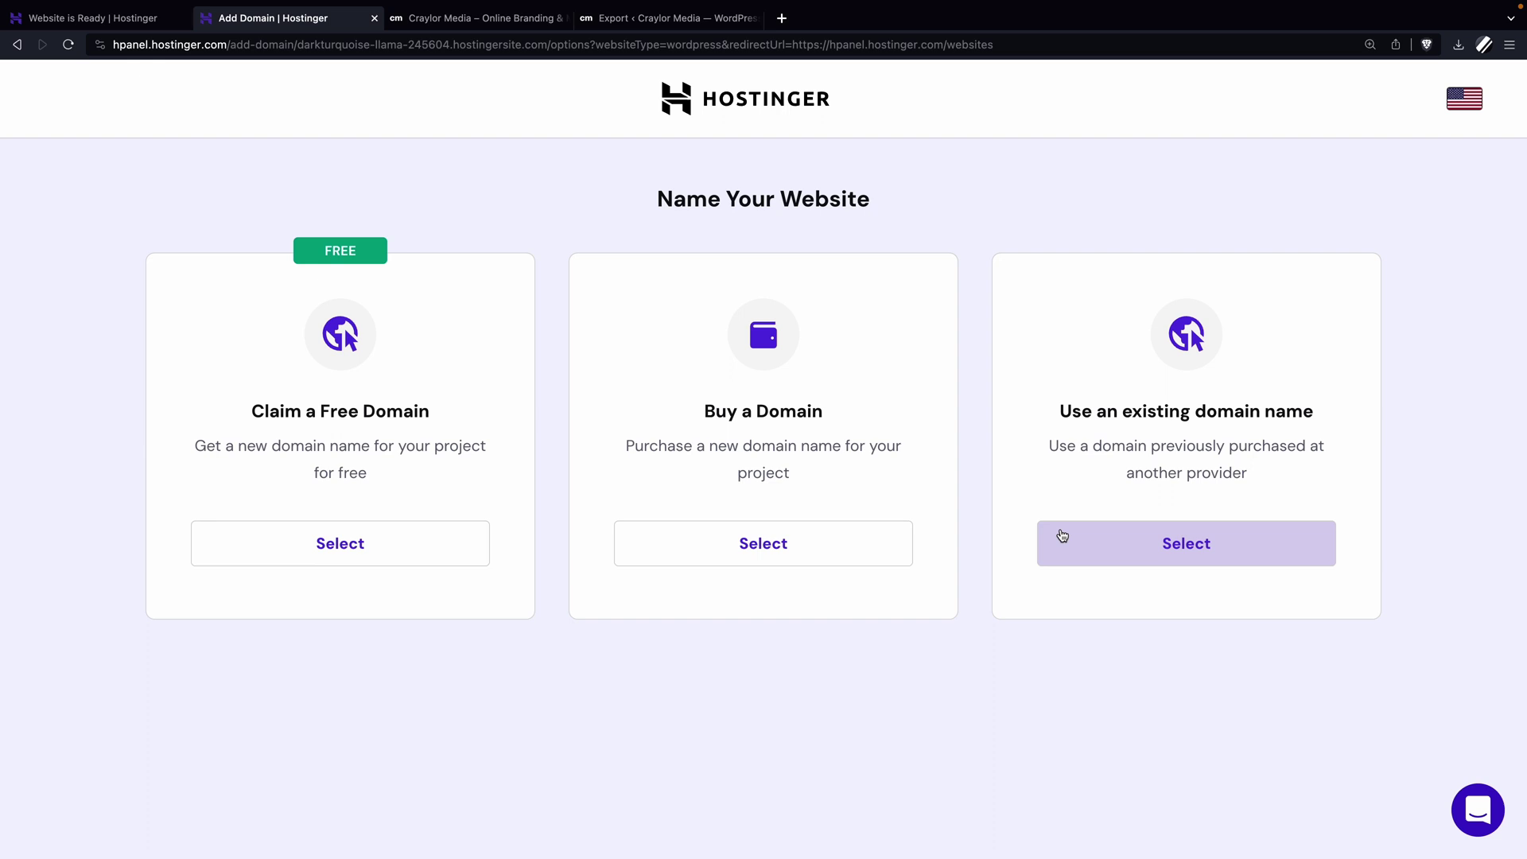
click(1107, 544)
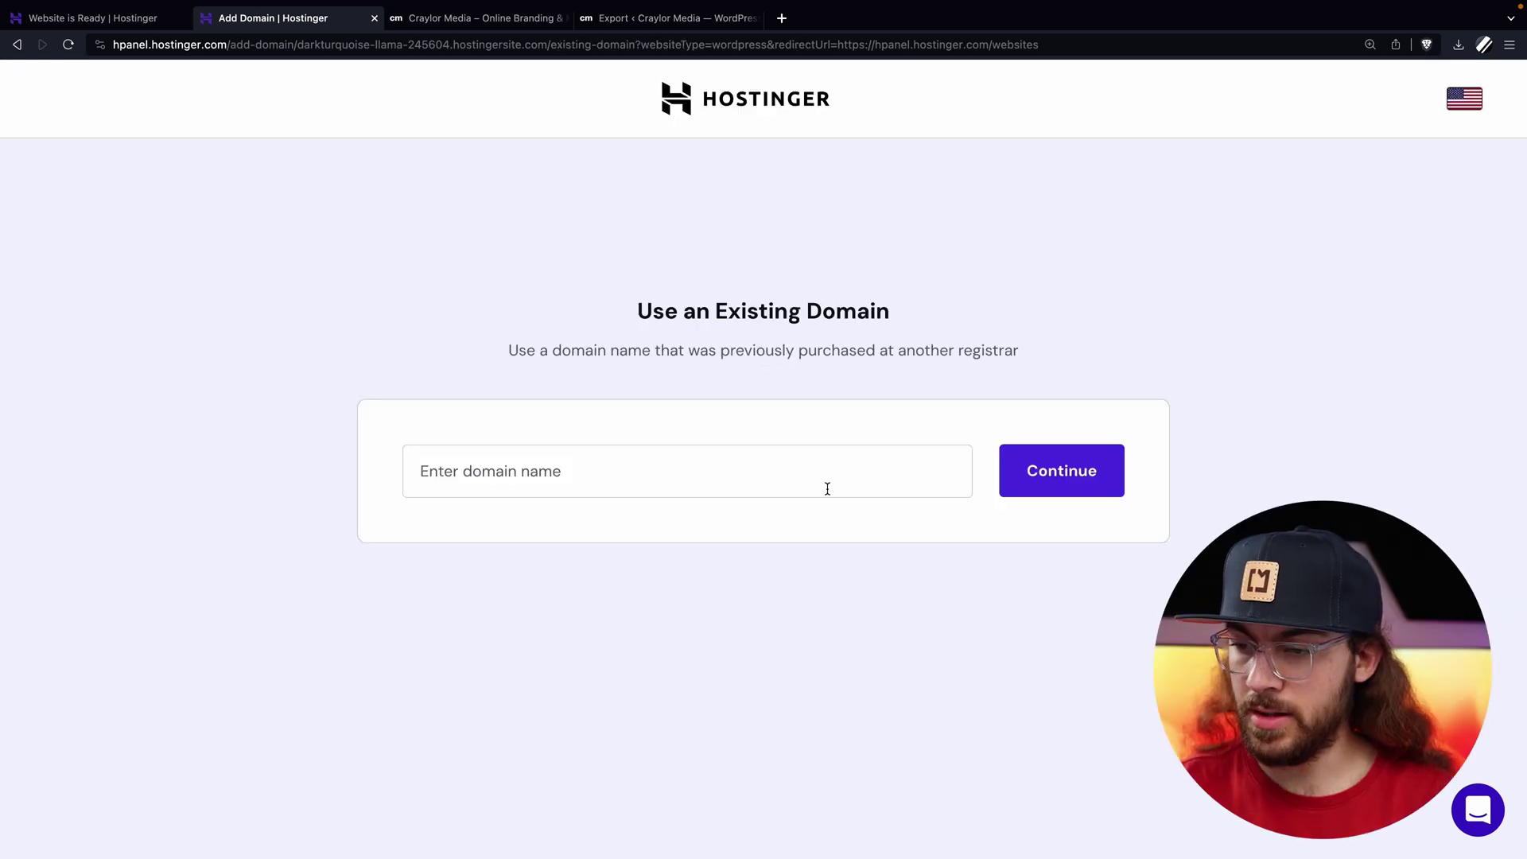
click(827, 484)
text(craylor.media)
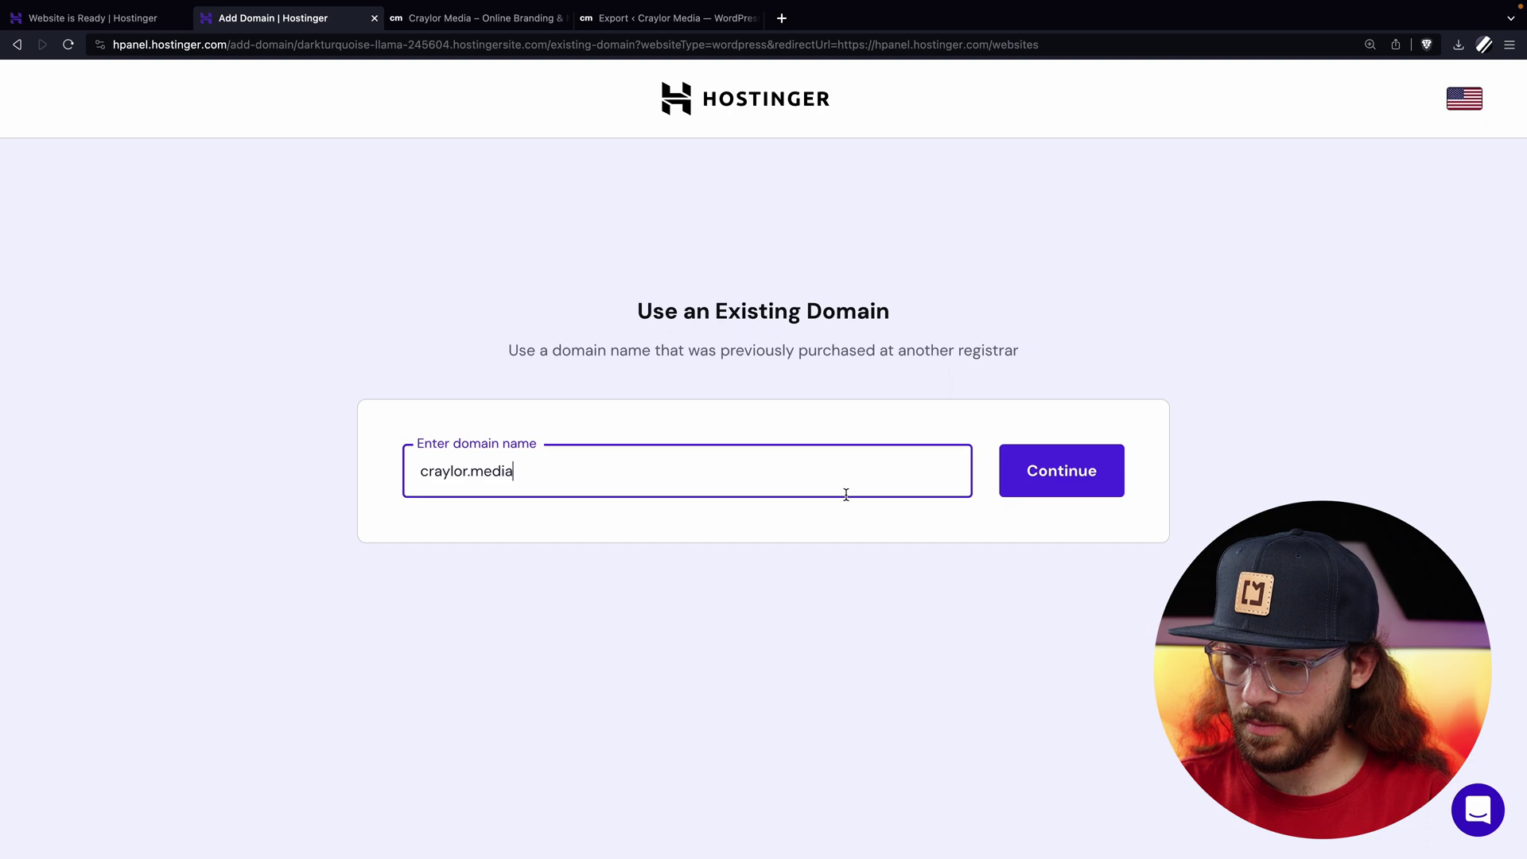
key(Return)
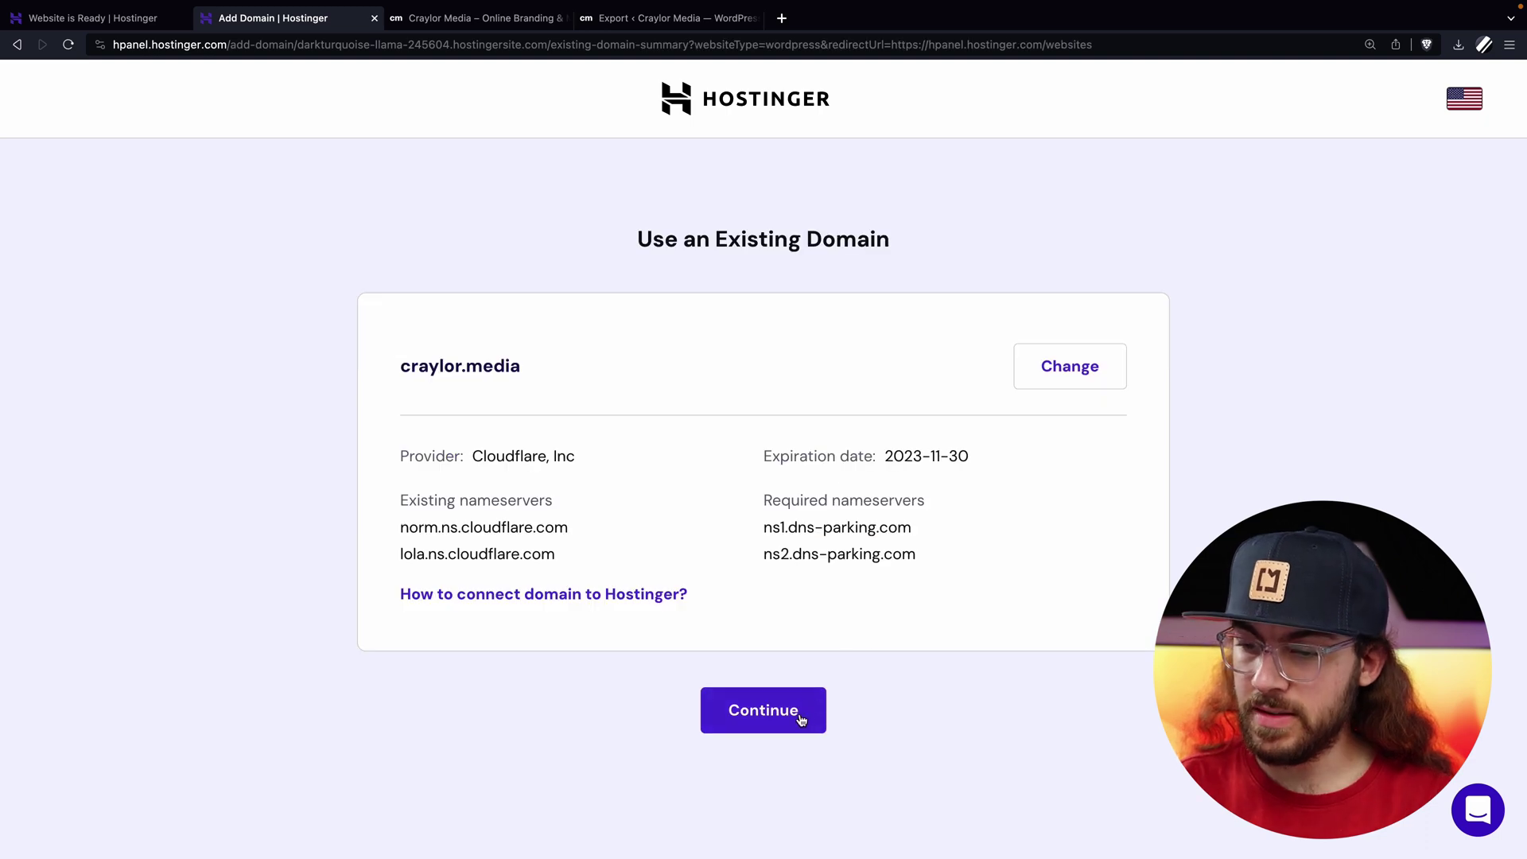
Set ns2.dns-parking.com as the second nameserver at the registrar and save the nameservers.
click(800, 718)
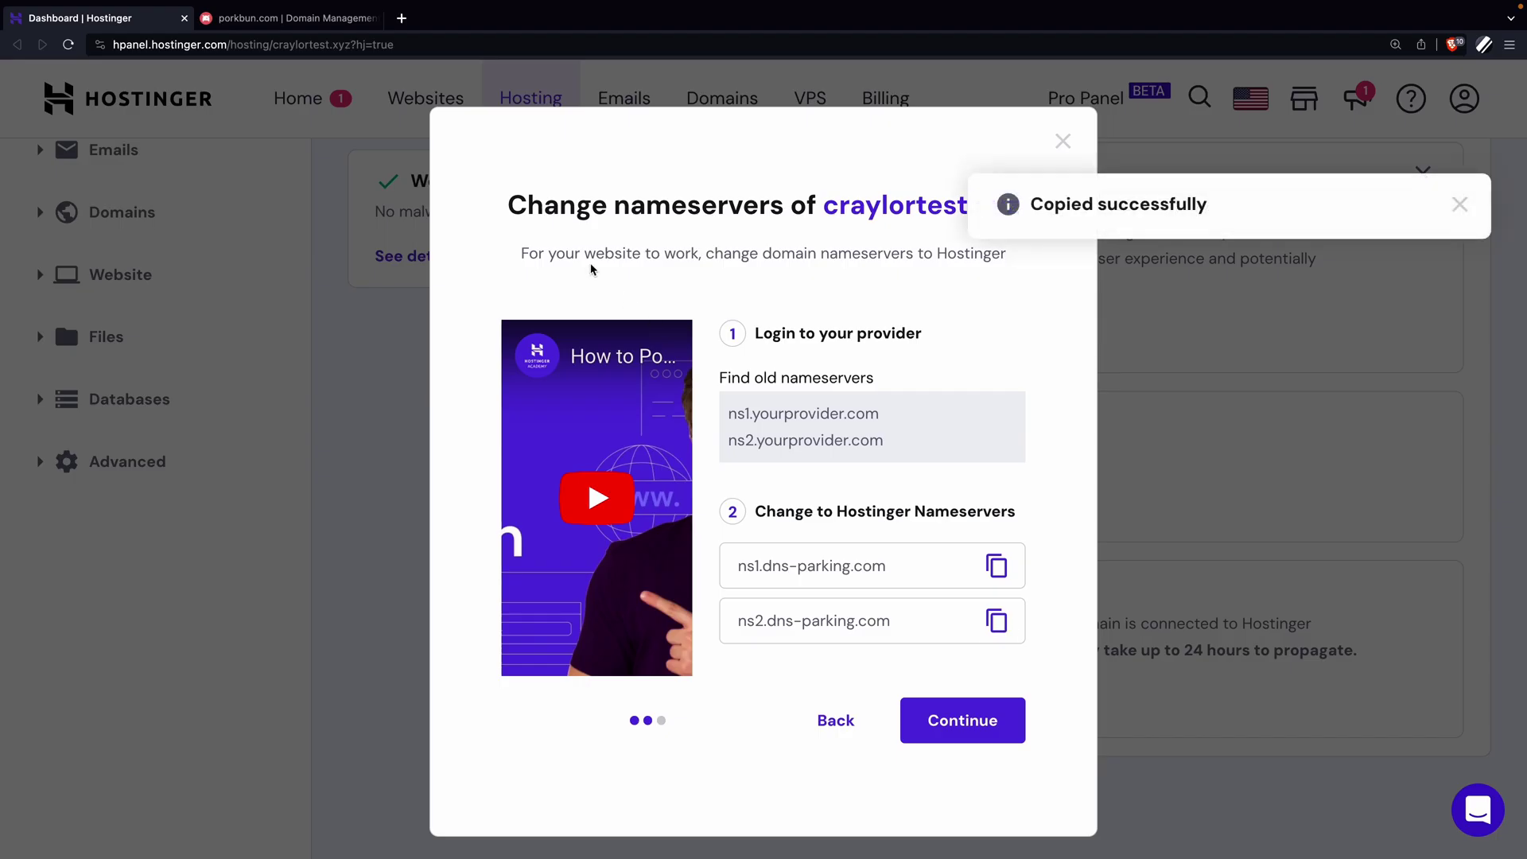
click(287, 18)
text(ns2.dns-parking.com)
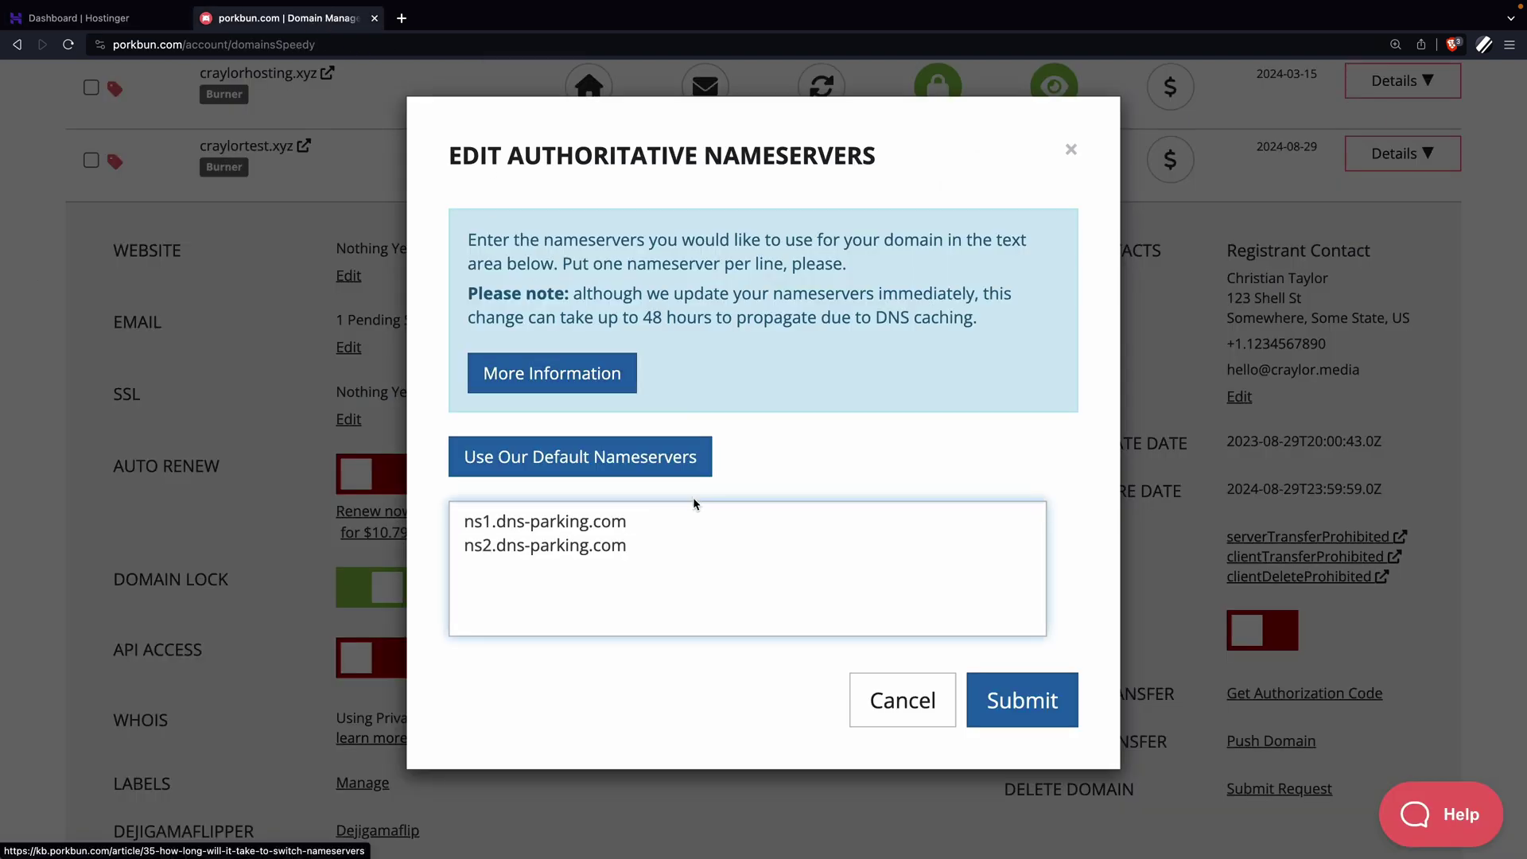
click(1024, 709)
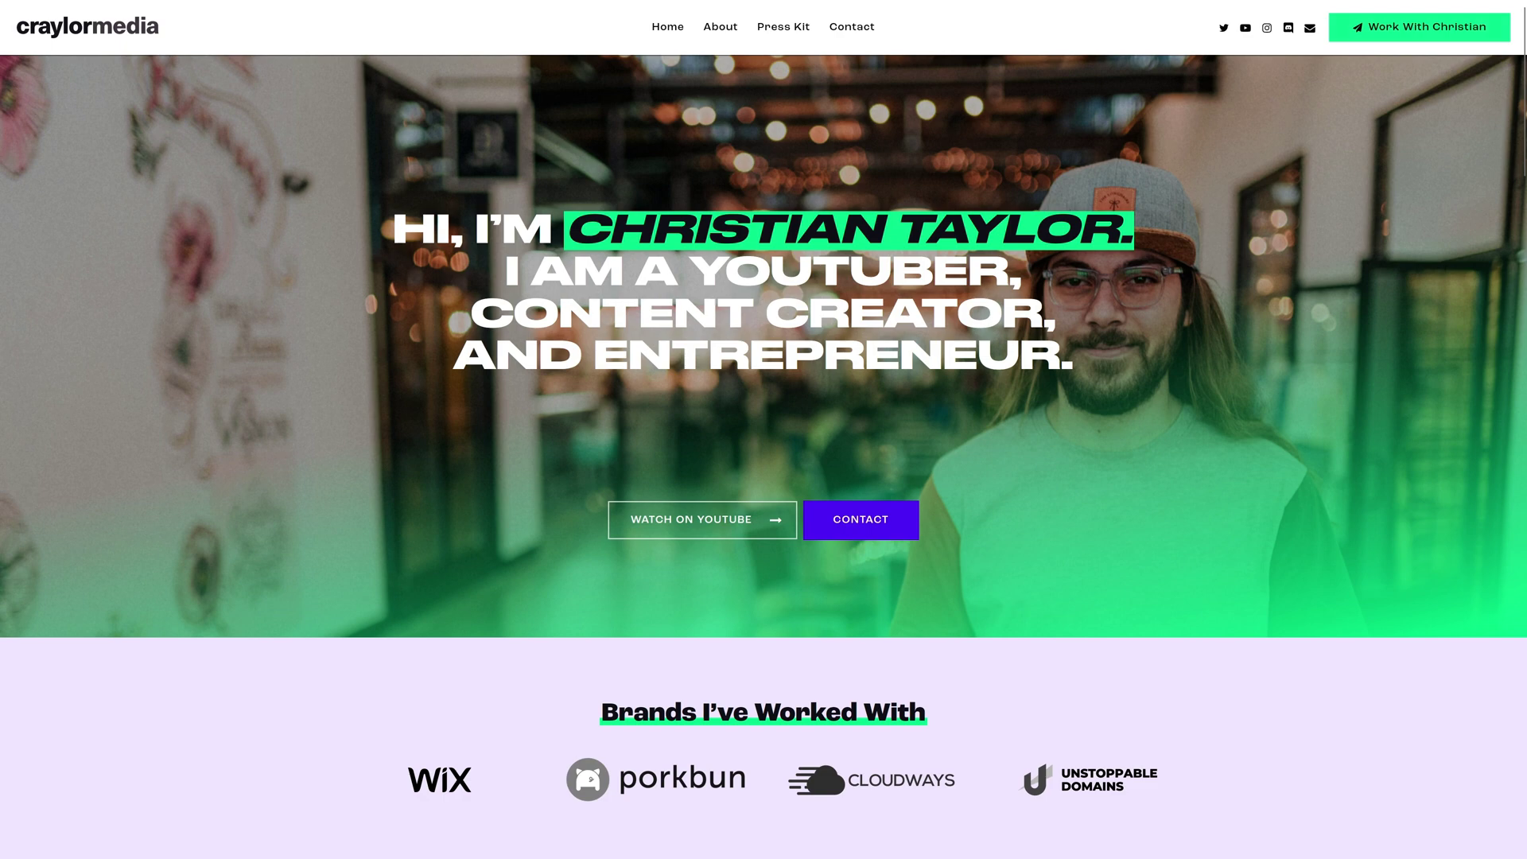
scroll(763, 429, down, 2)
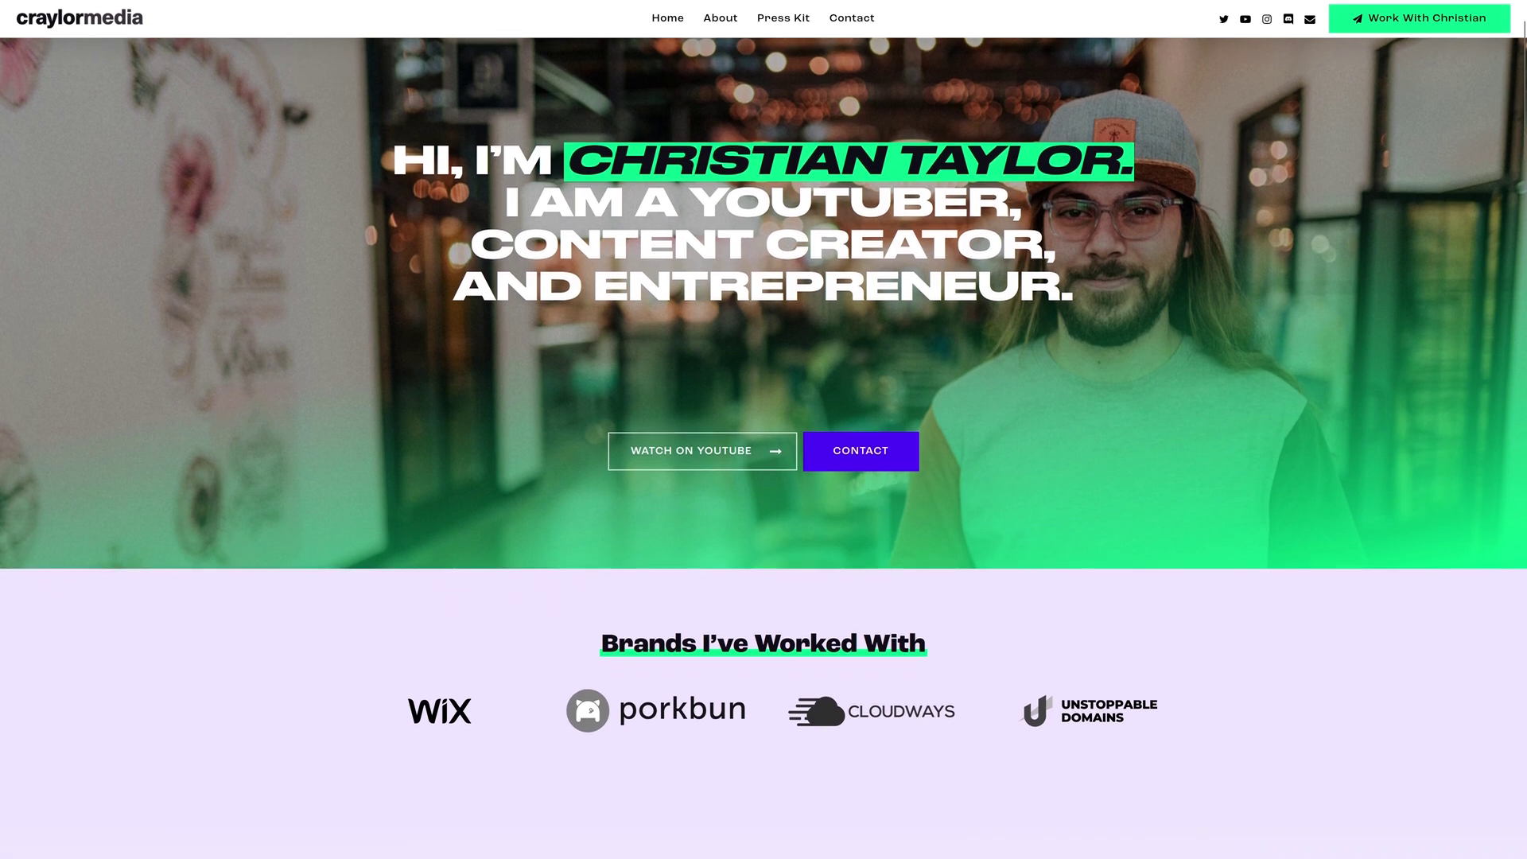
scroll(764, 429, down, 2)
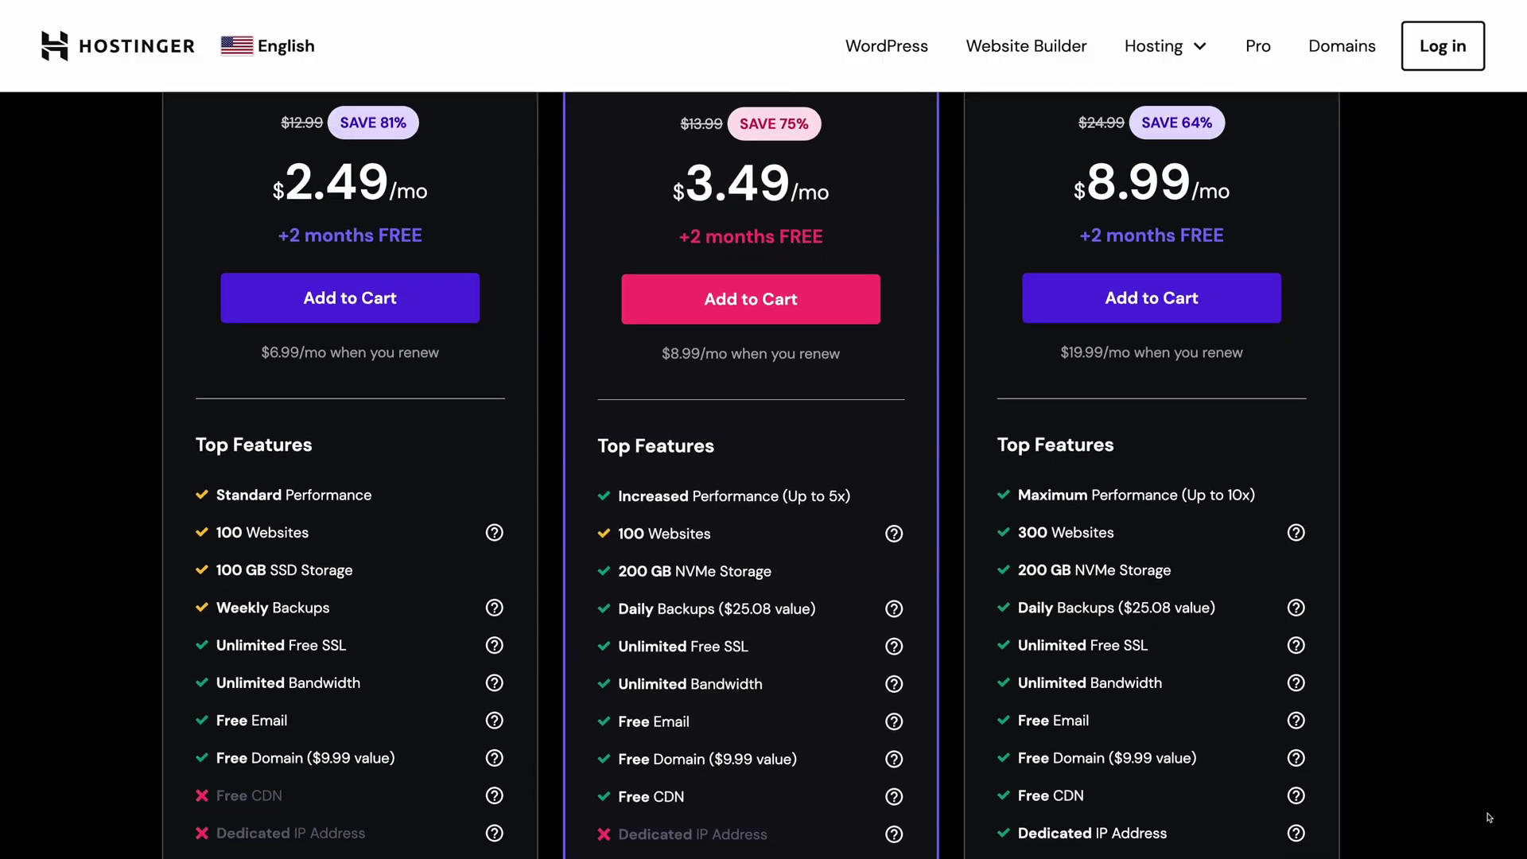
scroll(1489, 818, down, 5)
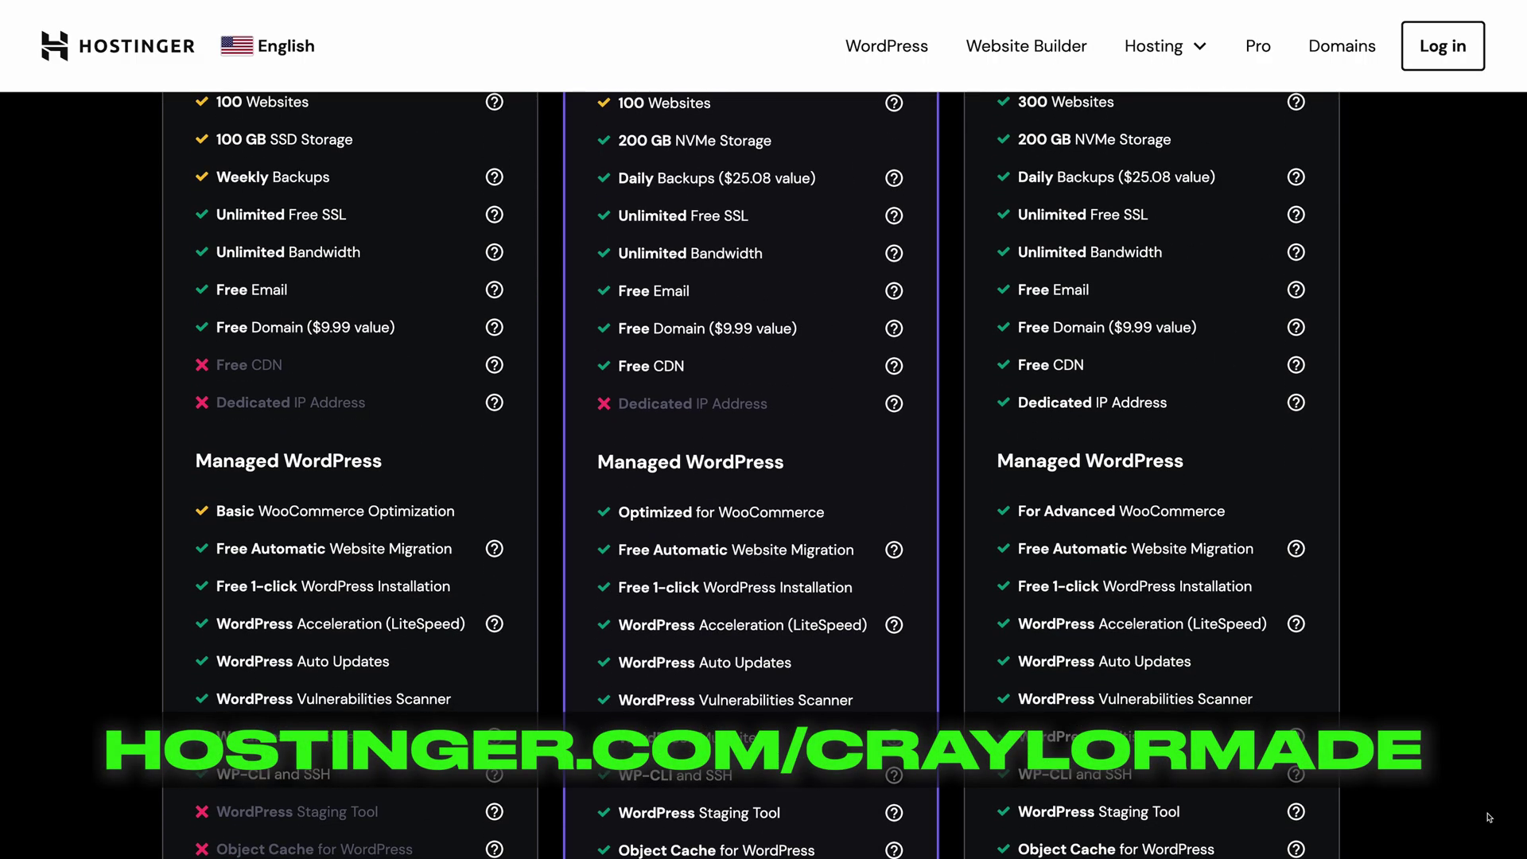
scroll(1489, 817, down, 9)
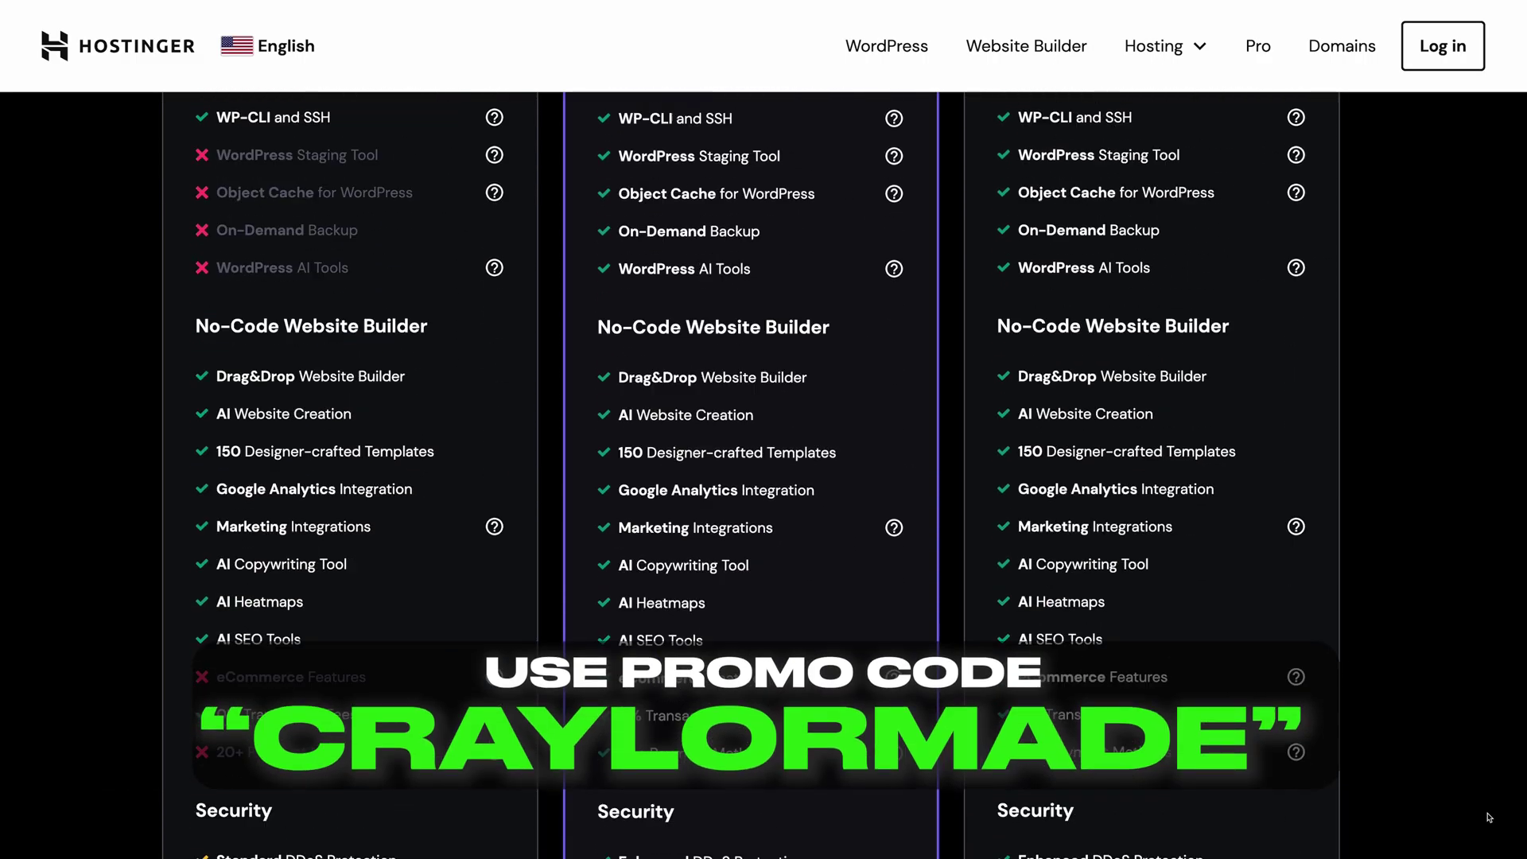
scroll(1489, 817, down, 6)
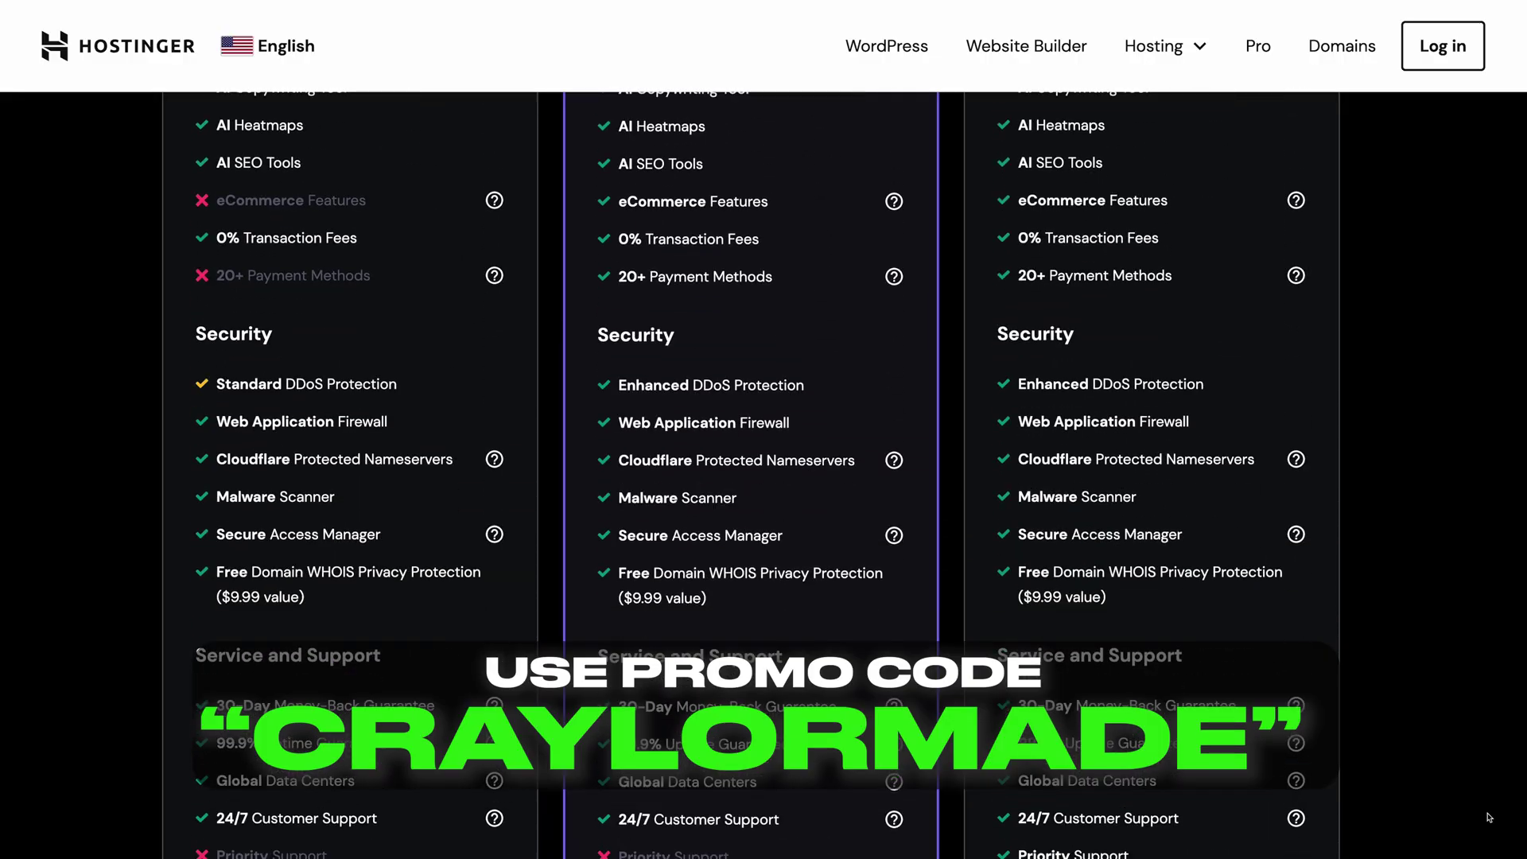